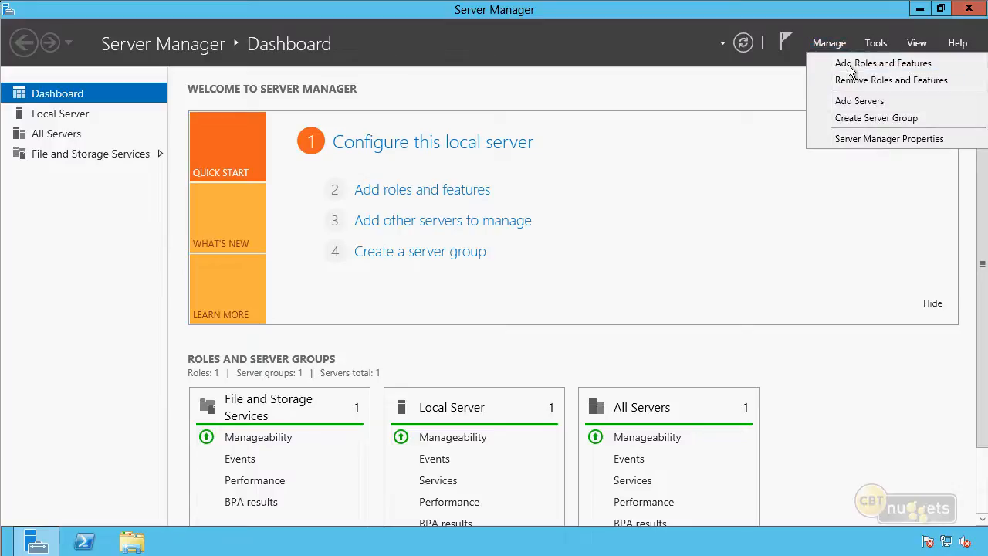
Start adding roles with a role-based installation targeting DHCP01.nuggetlab.com from the server pool
{"action": "left_click", "coordinate": [850, 66]}
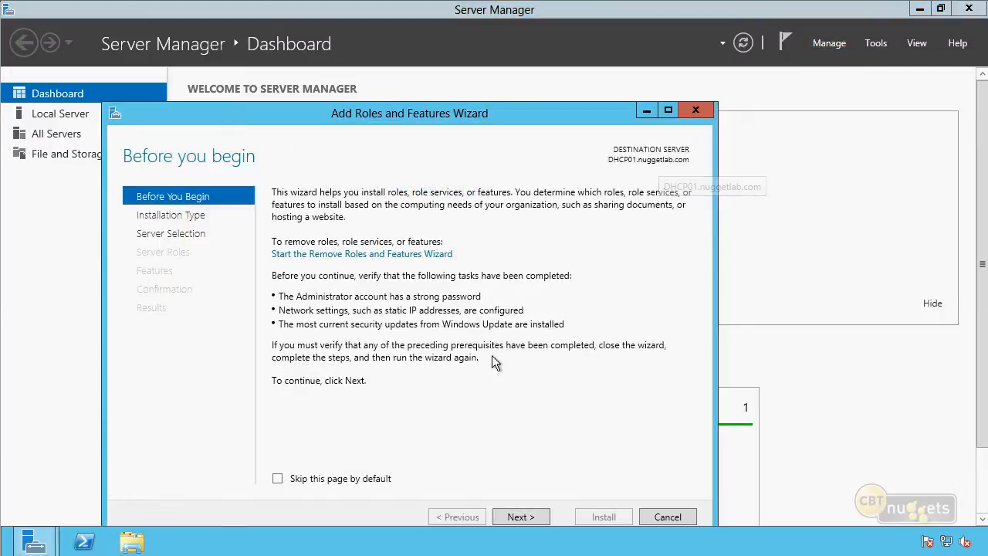
{"action": "left_click", "coordinate": [531, 521]}
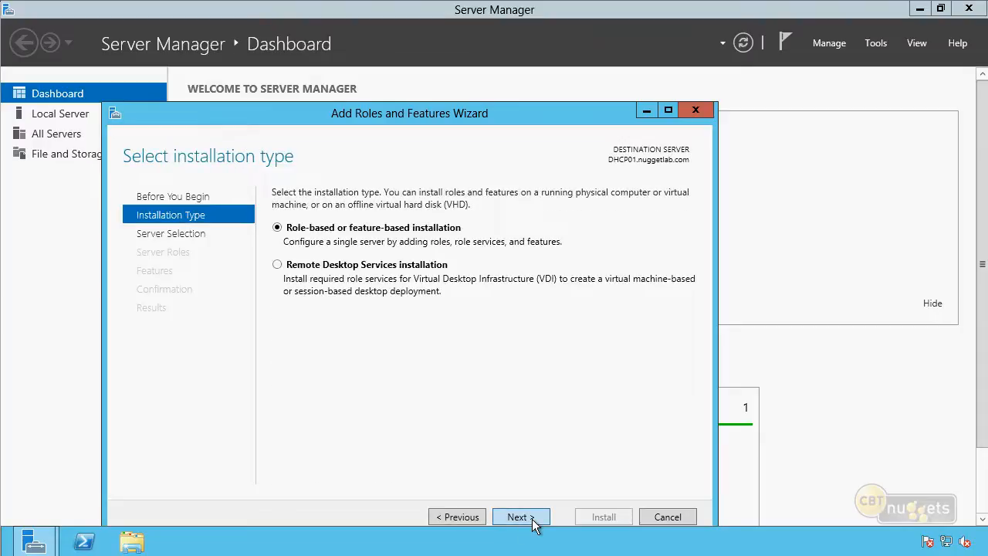
{"action": "left_click", "coordinate": [535, 517]}
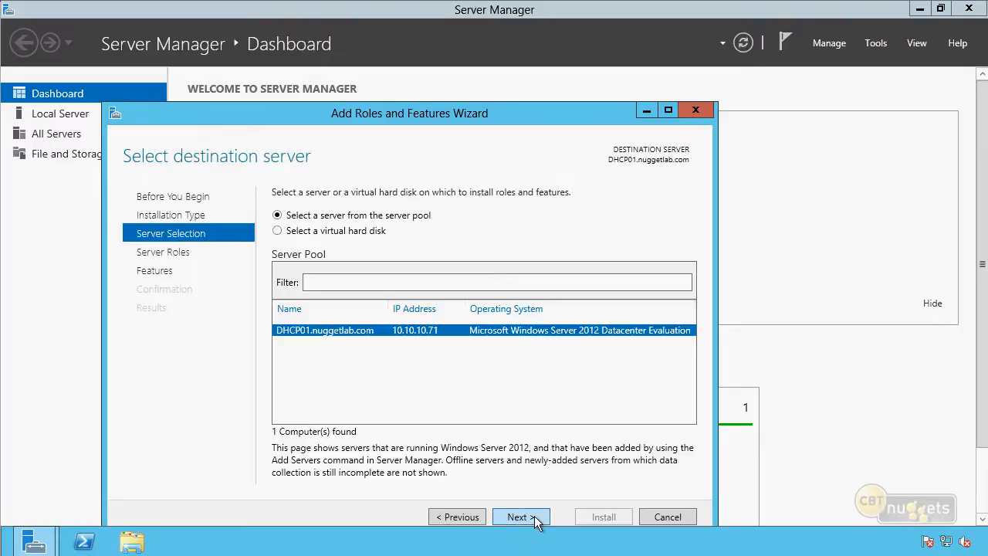
{"action": "left_click", "coordinate": [535, 517]}
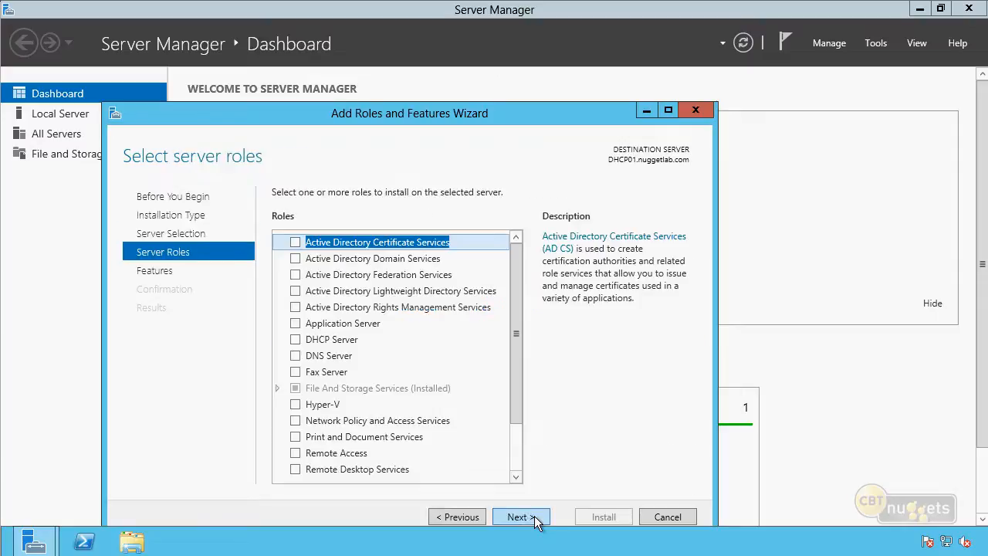
Select the DHCP Server role with its required management tools, add no extra features, and install it
{"action": "left_click", "coordinate": [295, 339]}
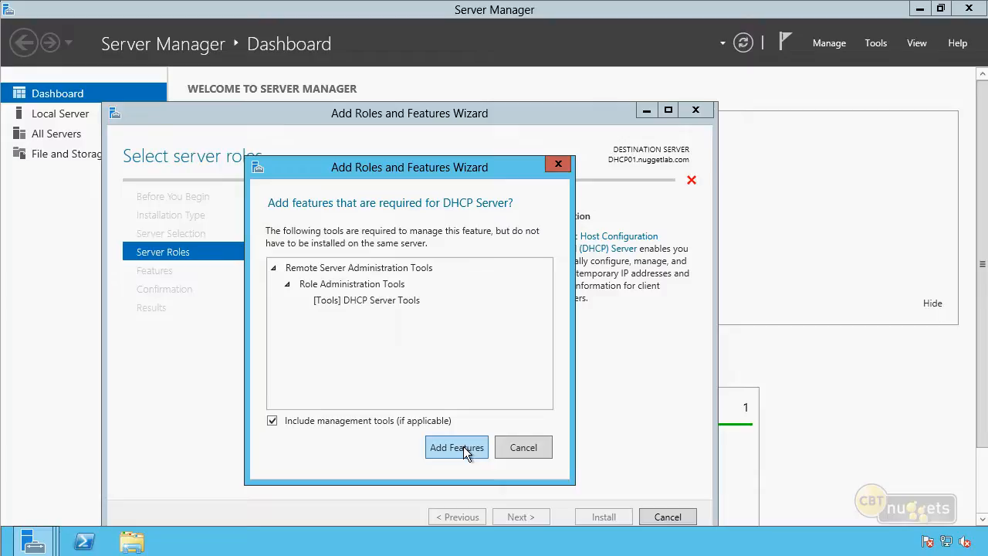
{"action": "left_click", "coordinate": [451, 449]}
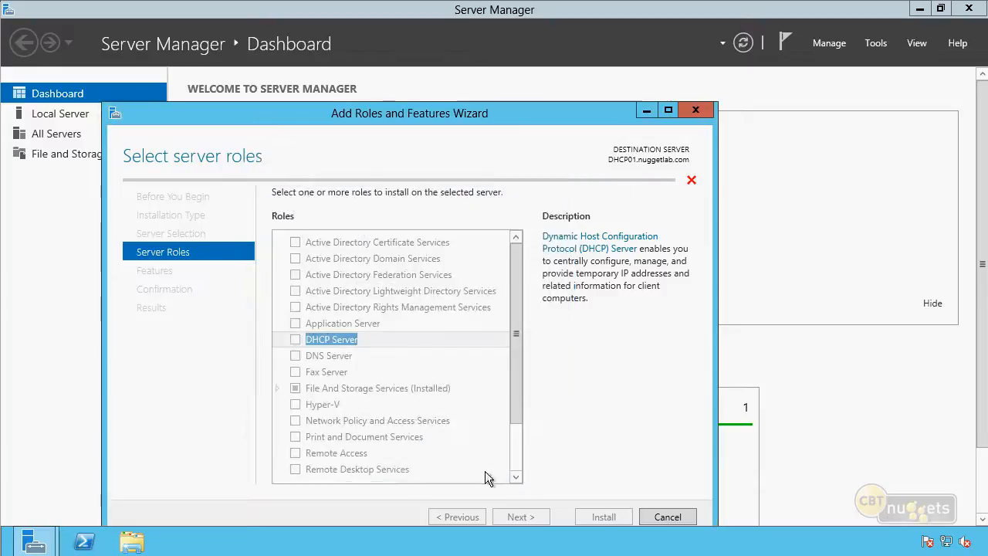
{"action": "left_click", "coordinate": [512, 517]}
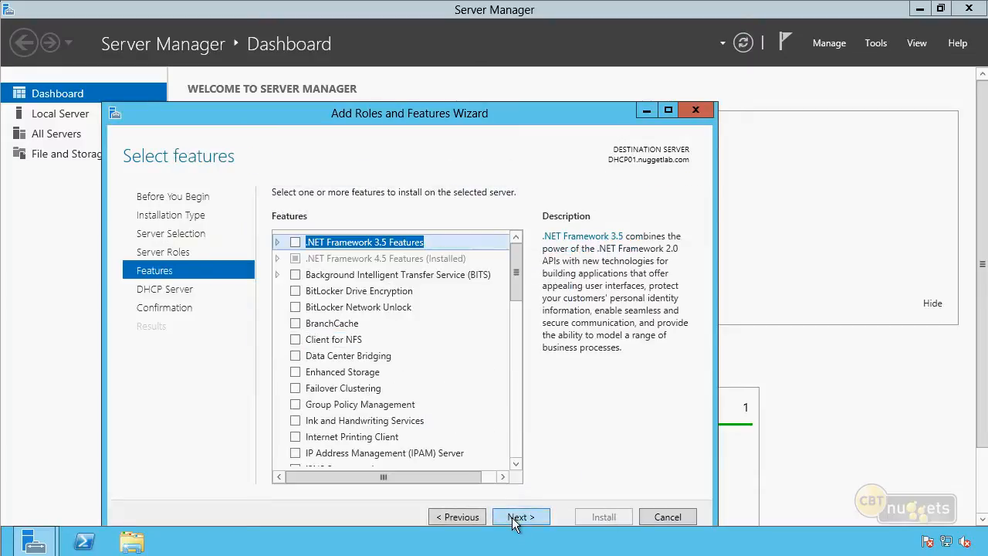
{"action": "left_click", "coordinate": [511, 517]}
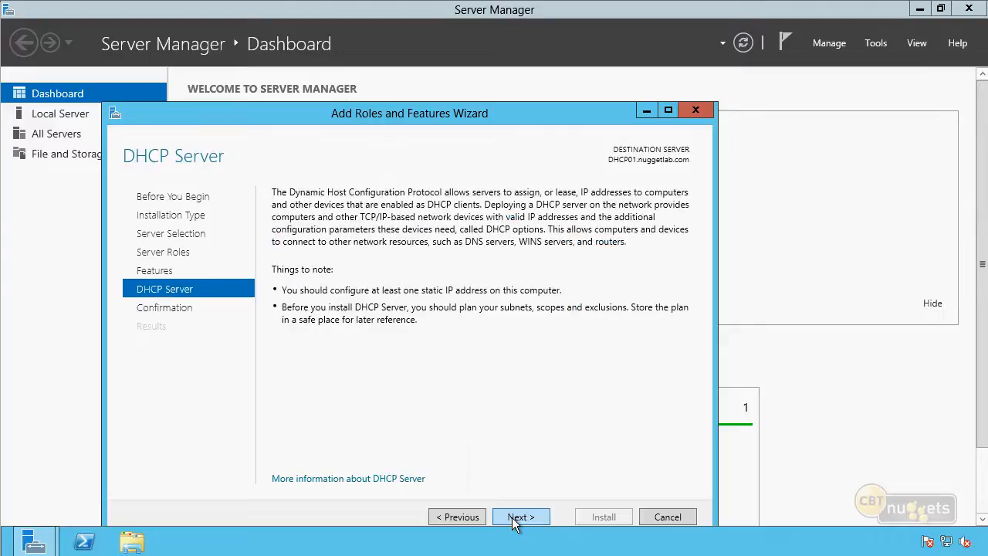
{"action": "left_click", "coordinate": [532, 523]}
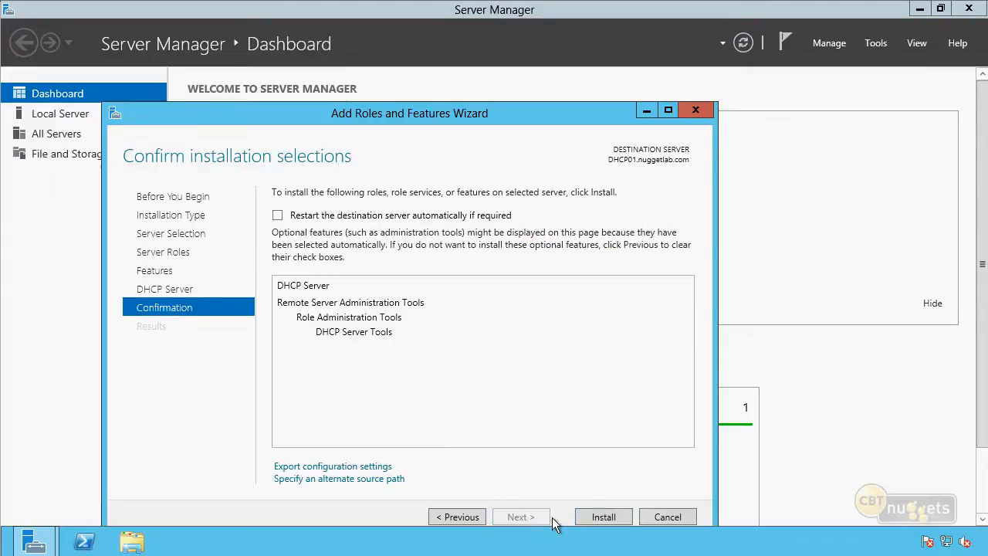
{"action": "left_click", "coordinate": [594, 515]}
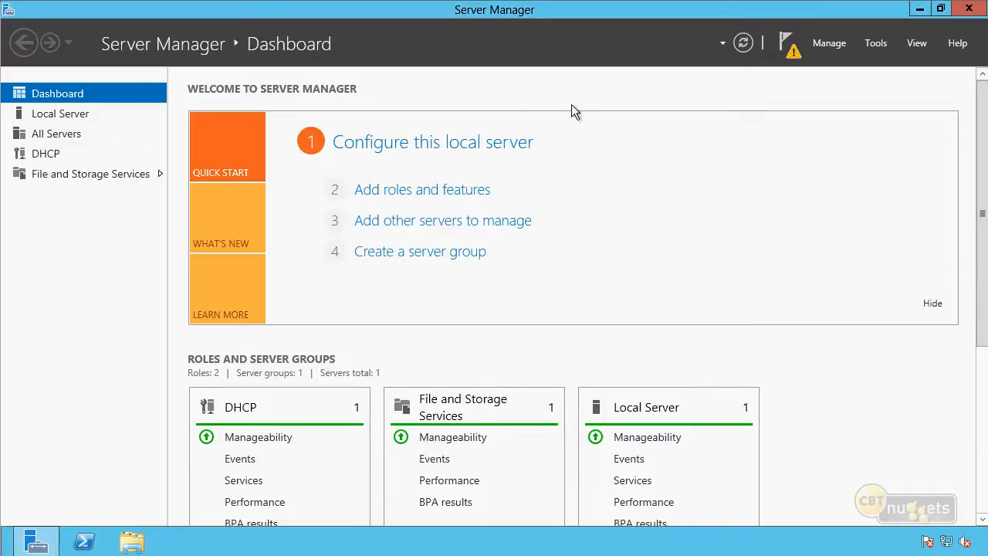
Open the DHCP management console, maximize its window and widen the console tree
{"action": "left_click", "coordinate": [865, 46]}
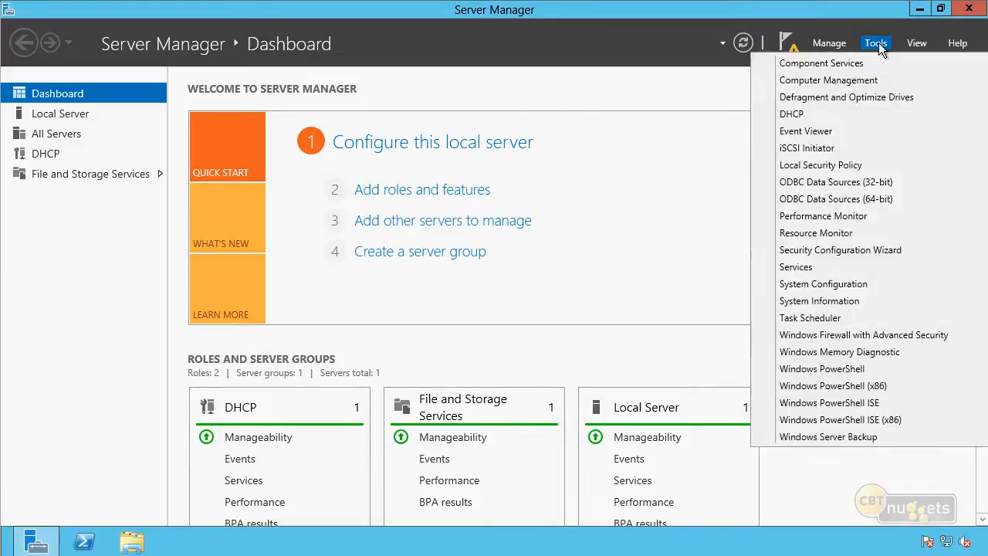
{"action": "left_click", "coordinate": [831, 117]}
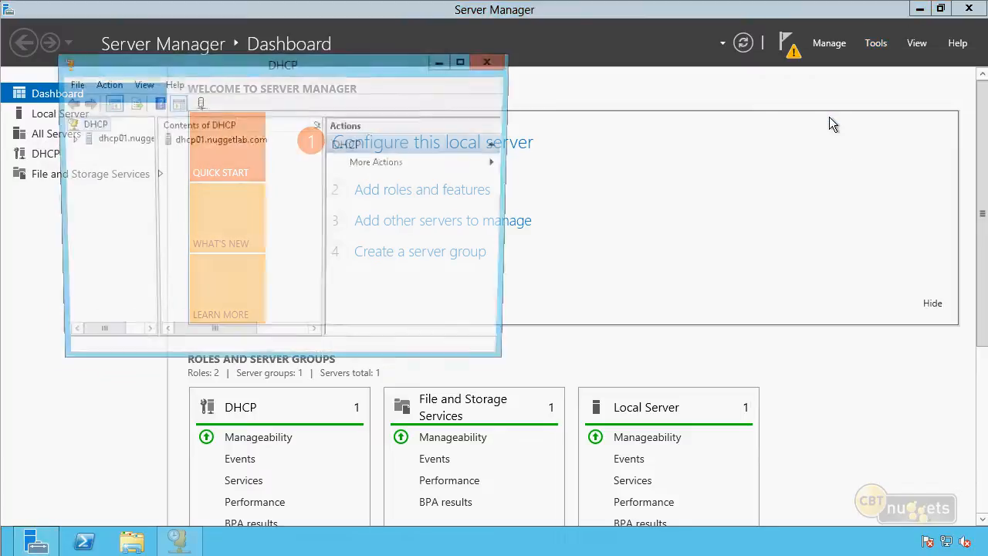
{"action": "left_click", "coordinate": [463, 61]}
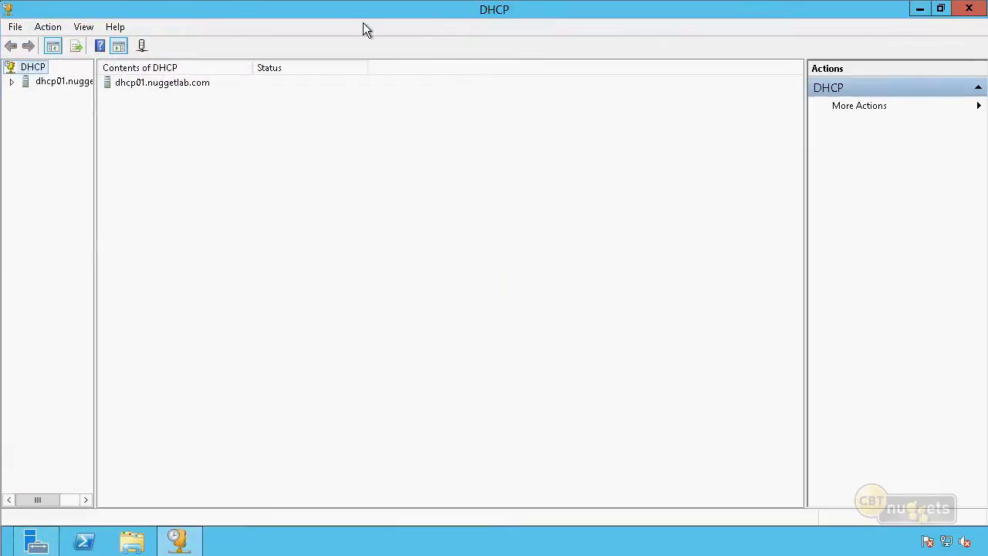
{"action": "left_click_drag", "start_coordinate": [95, 227], "coordinate": [177, 235]}
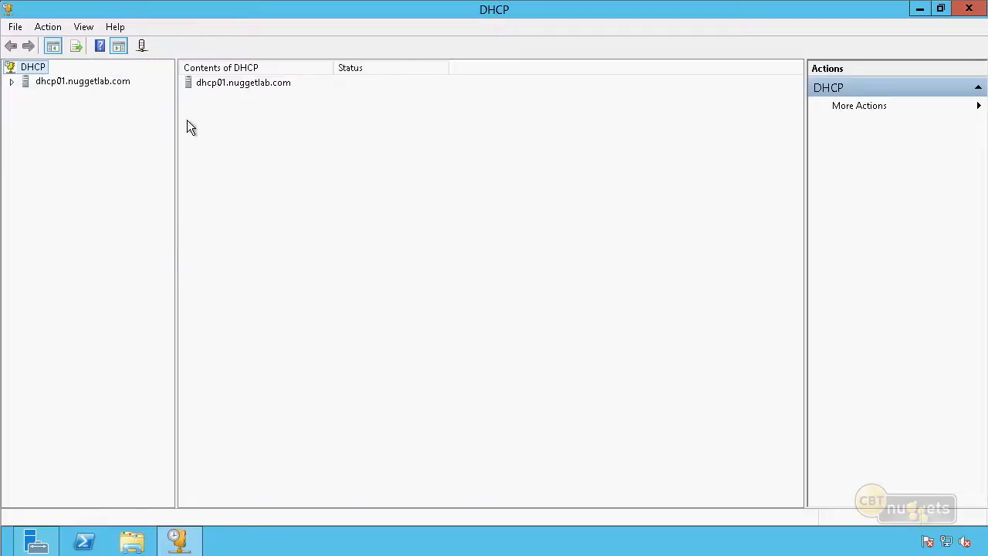
Expand the dhcp01.nuggetlab.com server and its IPv4 and IPv6 nodes in the console tree
{"action": "right_click", "coordinate": [43, 70]}
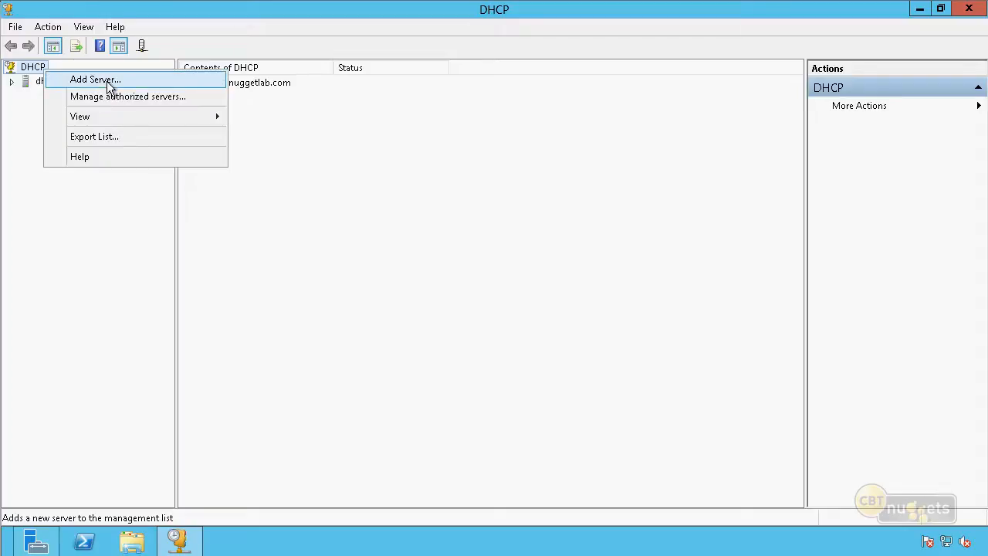
{"action": "left_click", "coordinate": [350, 222]}
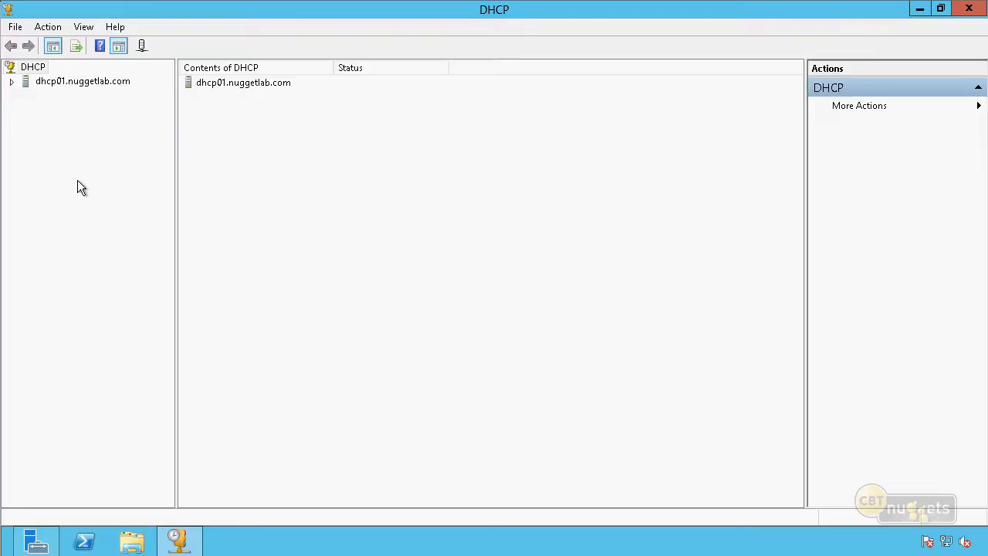
{"action": "left_click", "coordinate": [11, 82]}
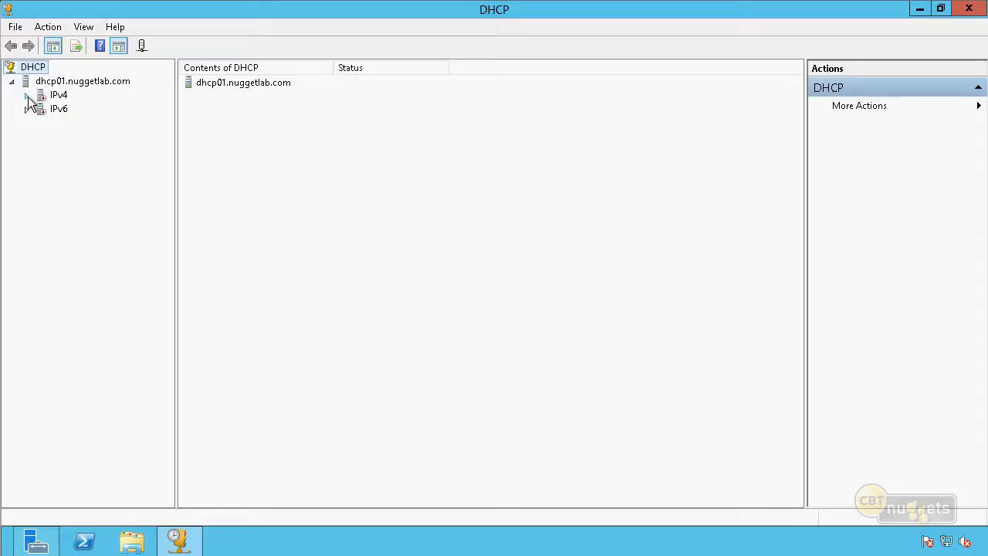
{"action": "left_click", "coordinate": [26, 95]}
{"action": "left_click", "coordinate": [27, 152]}
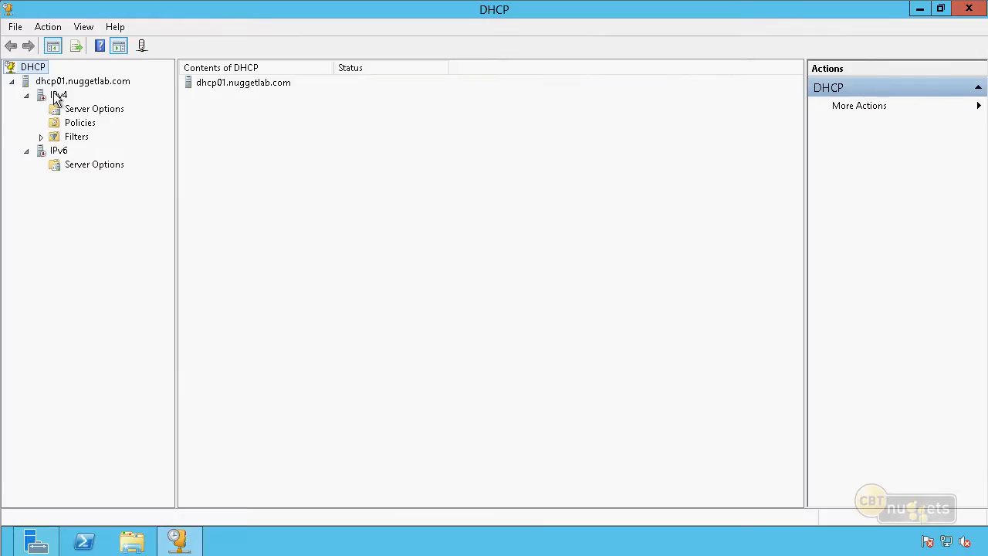
{"action": "left_click", "coordinate": [60, 152]}
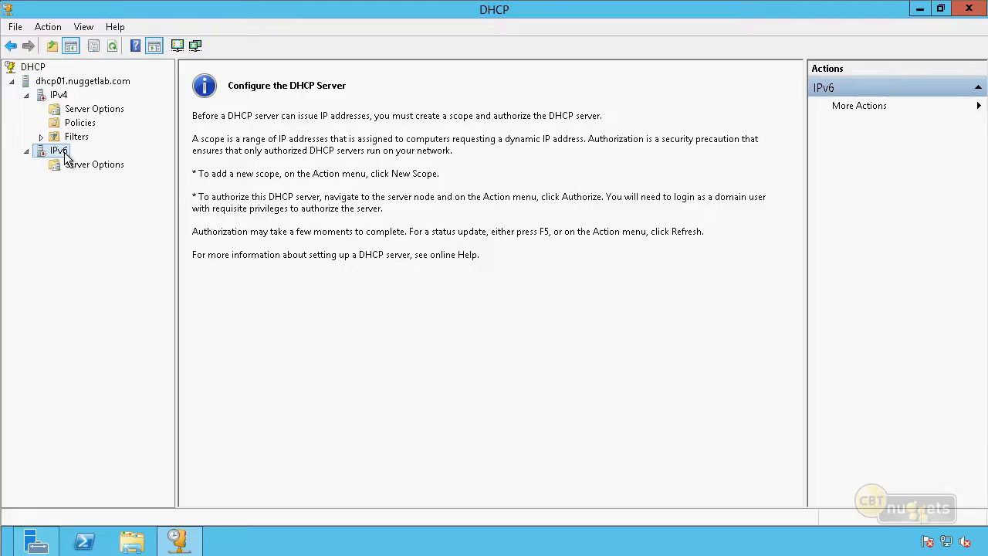
{"action": "right_click", "coordinate": [85, 164]}
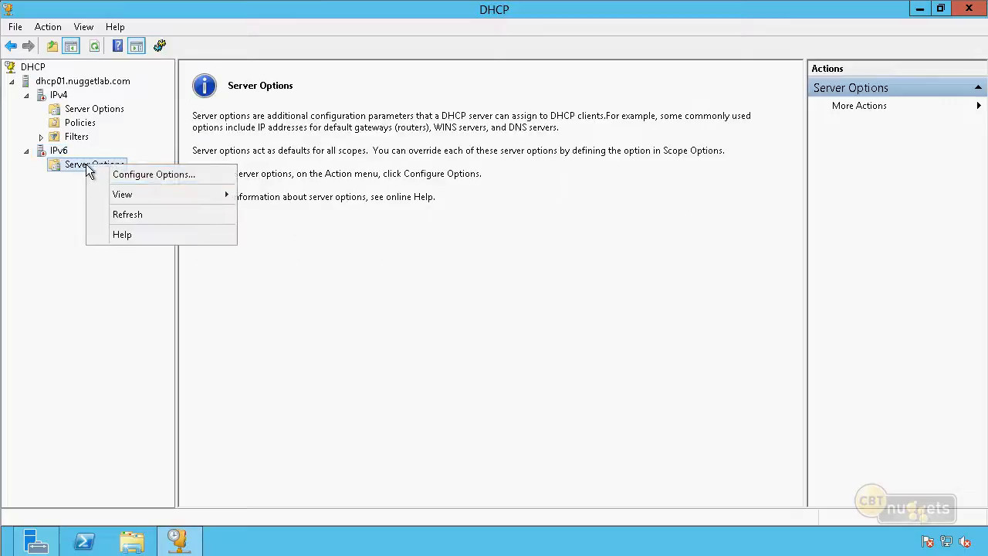
{"action": "left_click", "coordinate": [157, 175]}
{"action": "left_click", "coordinate": [401, 193]}
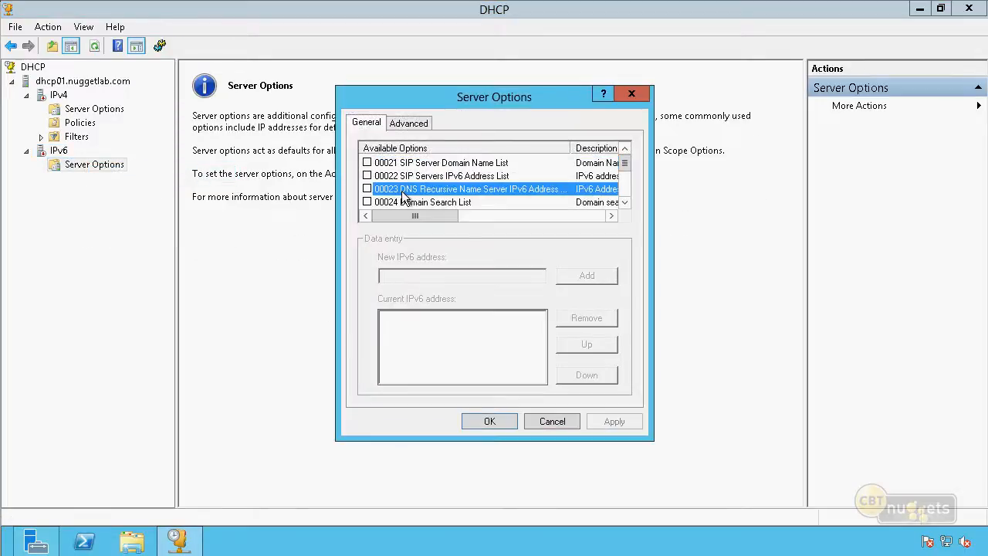
{"action": "left_click", "coordinate": [367, 189]}
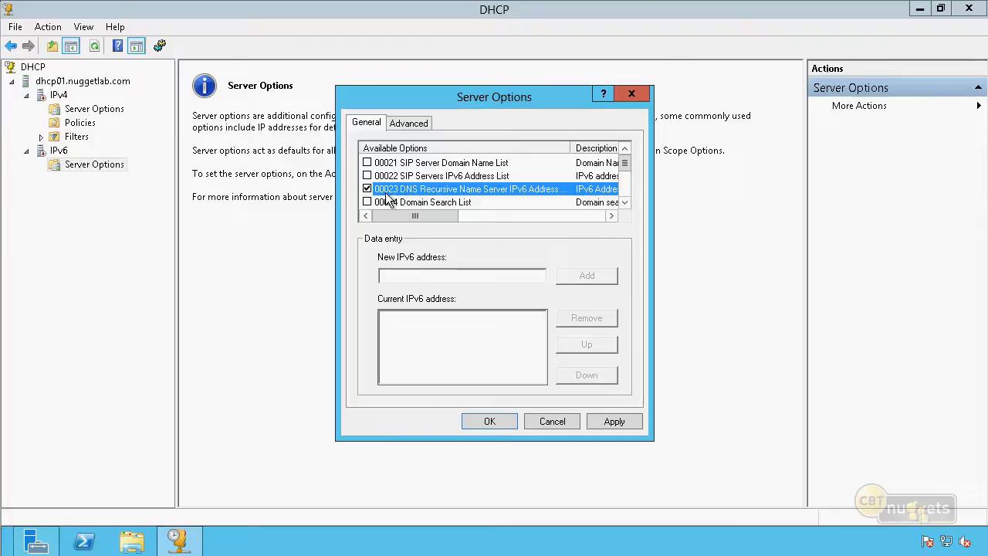
{"action": "left_click", "coordinate": [482, 276]}
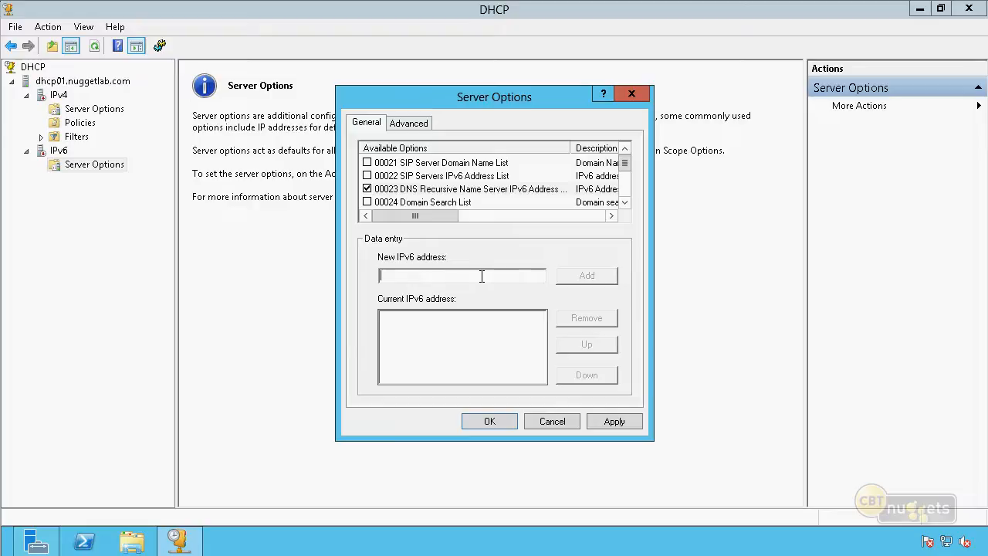
{"action": "type", "text": "2001::1234"}
{"action": "left_click", "coordinate": [542, 420]}
Collapse the IPv6 node and start the New Scope Wizard for IPv4
{"action": "left_click", "coordinate": [27, 150]}
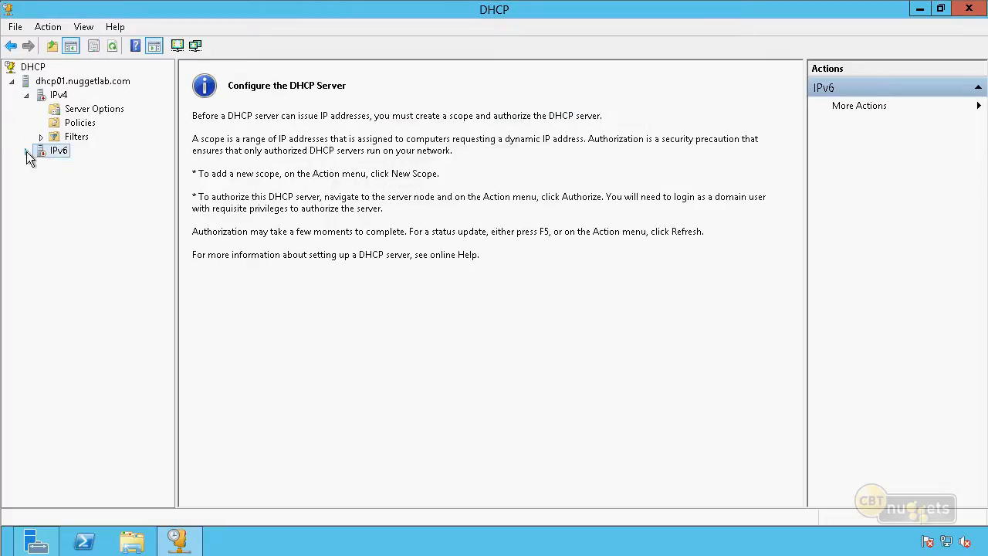
{"action": "left_click", "coordinate": [66, 98]}
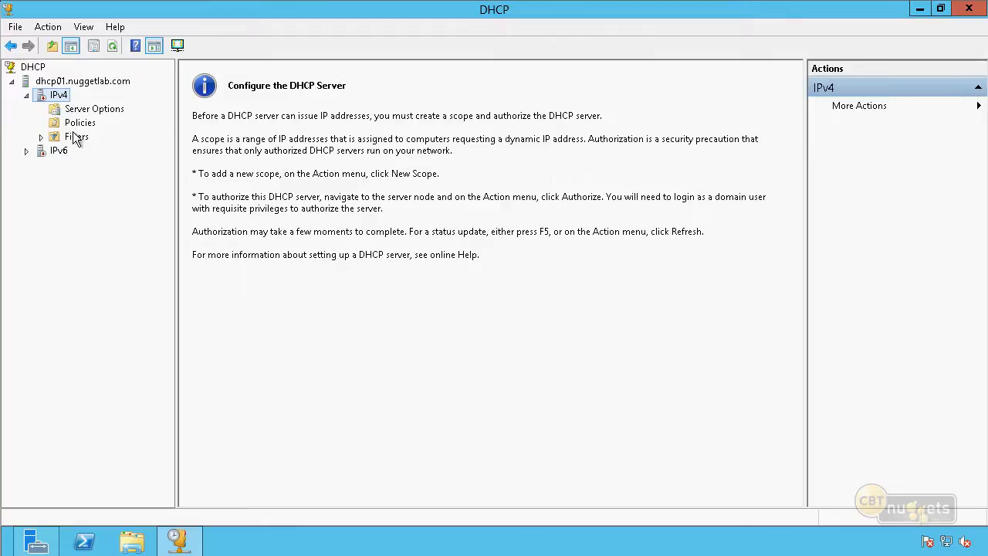
{"action": "right_click", "coordinate": [62, 100]}
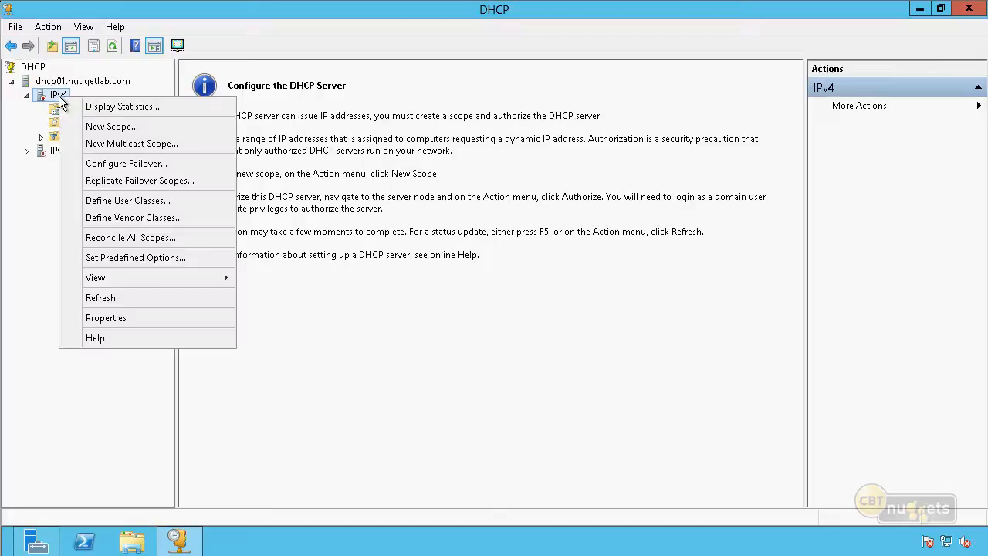
{"action": "left_click", "coordinate": [244, 130]}
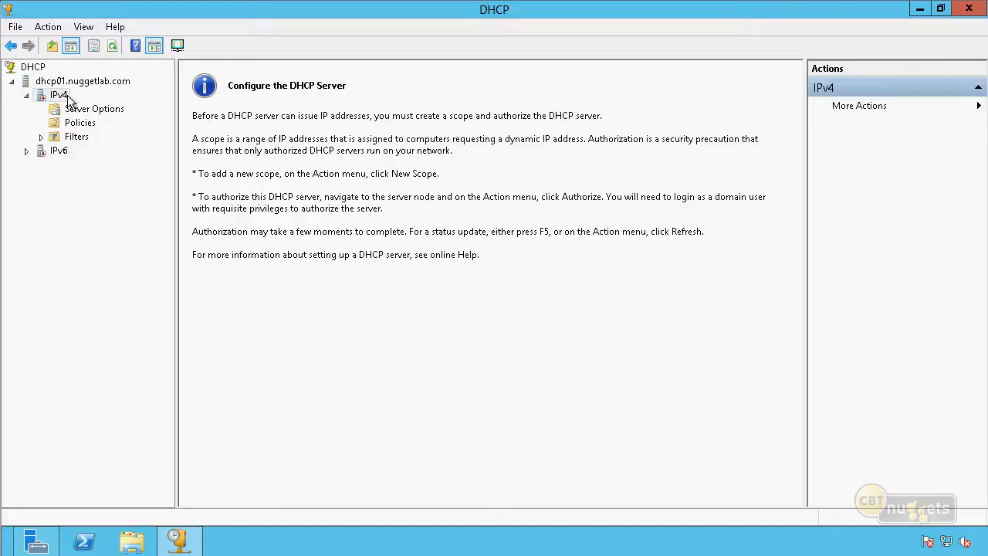
{"action": "right_click", "coordinate": [68, 95]}
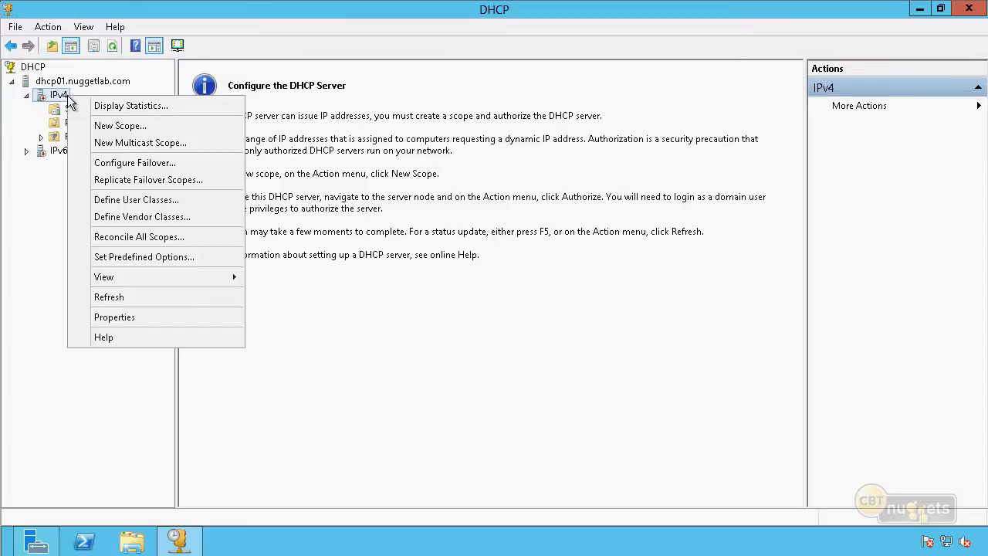
{"action": "left_click", "coordinate": [192, 128]}
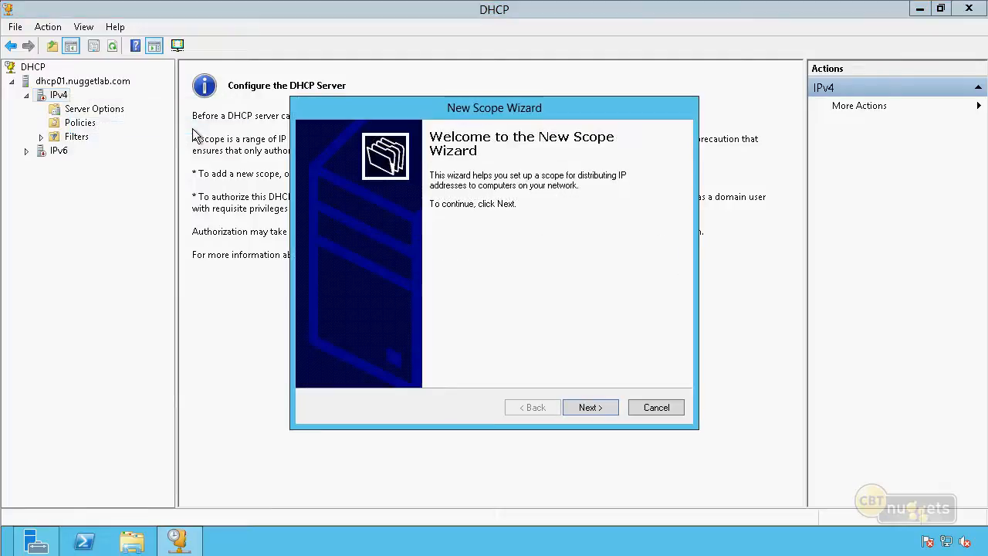
Name the new IPv4 scope "Nuggetlab Network" and continue to its IP address range
{"action": "left_click", "coordinate": [598, 407]}
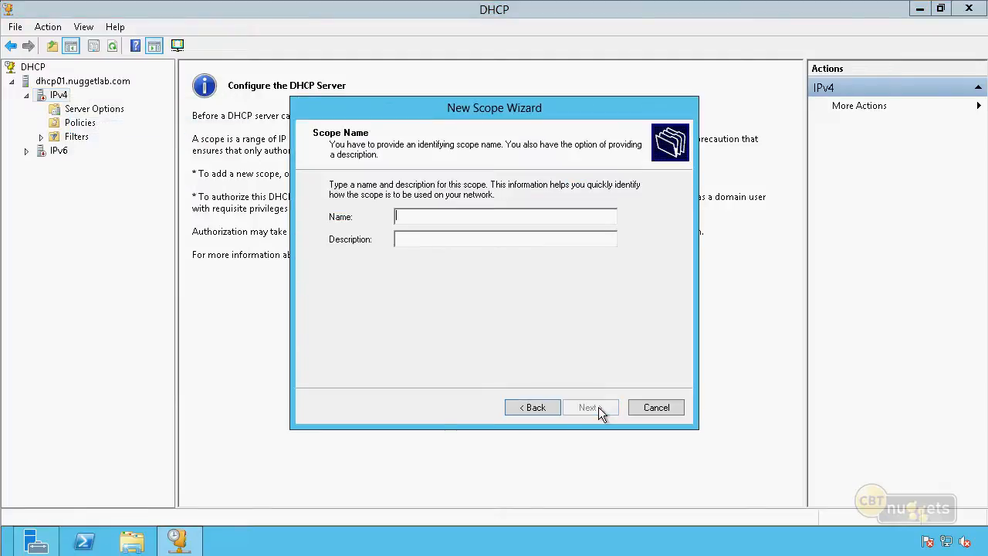
{"action": "type", "text": "Nuggetlab "}
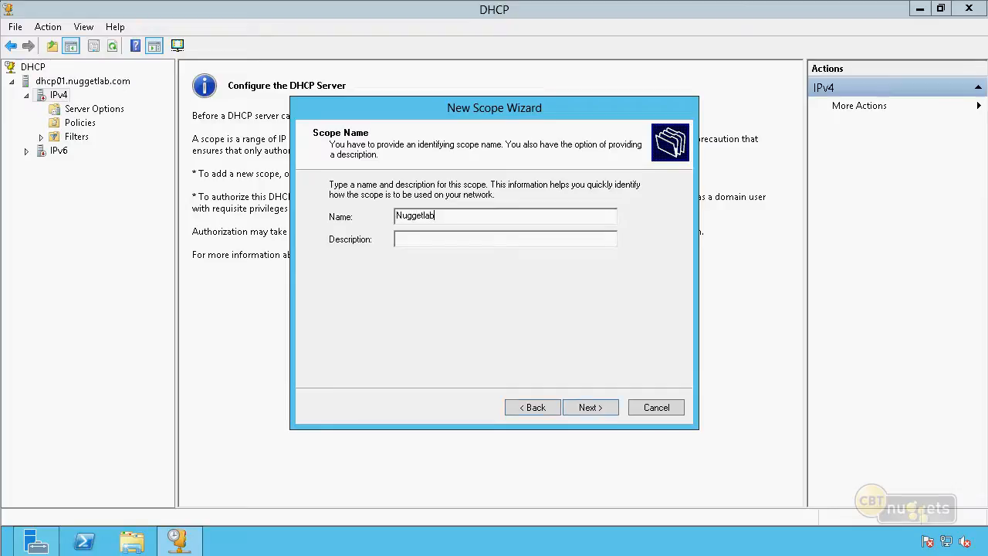
{"action": "type", "text": "10."}
{"action": "key", "text": "BackSpace"}
{"action": "type", "text": "Netowrk"}
{"action": "key", "text": "BackSpace"}
{"action": "key", "text": "BackSpace"}
{"action": "key", "text": "BackSpace"}
{"action": "key", "text": "BackSpace"}
{"action": "type", "text": "work"}
{"action": "left_click", "coordinate": [588, 401]}
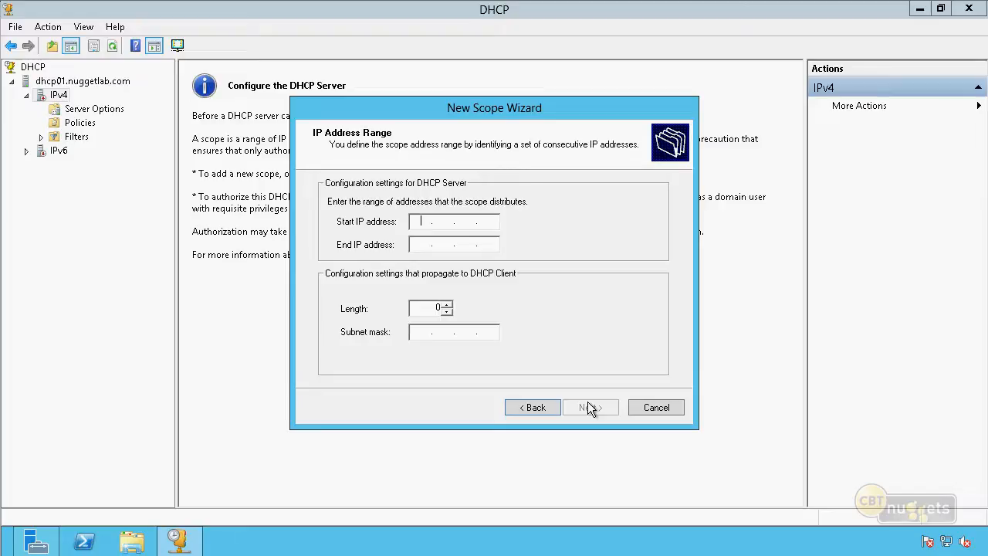
Set the scope's address range to 10.10.10.30 through 10.10.10.254 with a subnet mask length of 24
{"action": "type", "text": "10.10.10.30"}
{"action": "key", "text": "Tab"}
{"action": "type", "text": "10.10.10.254"}
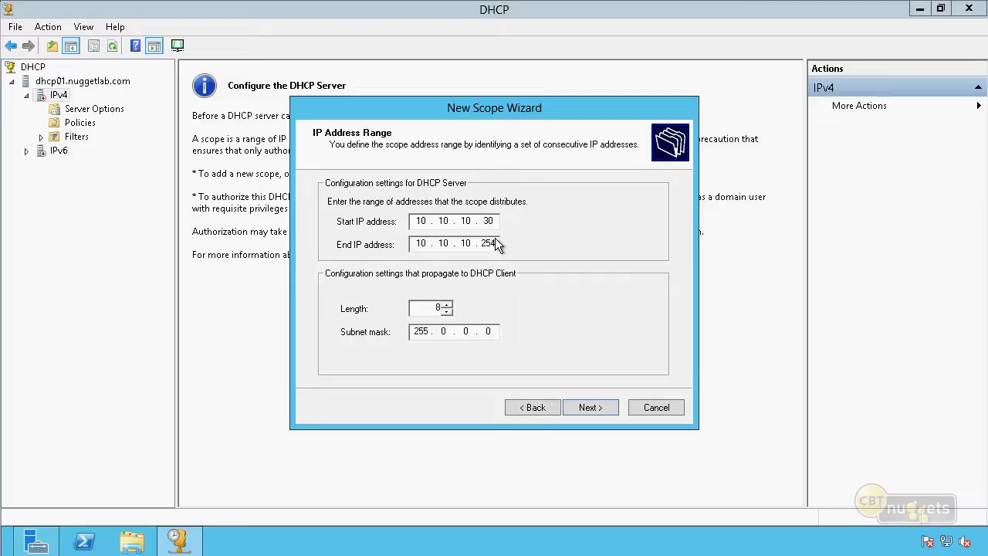
{"action": "double_click", "coordinate": [435, 307]}
{"action": "type", "text": "24"}
{"action": "left_click", "coordinate": [589, 408]}
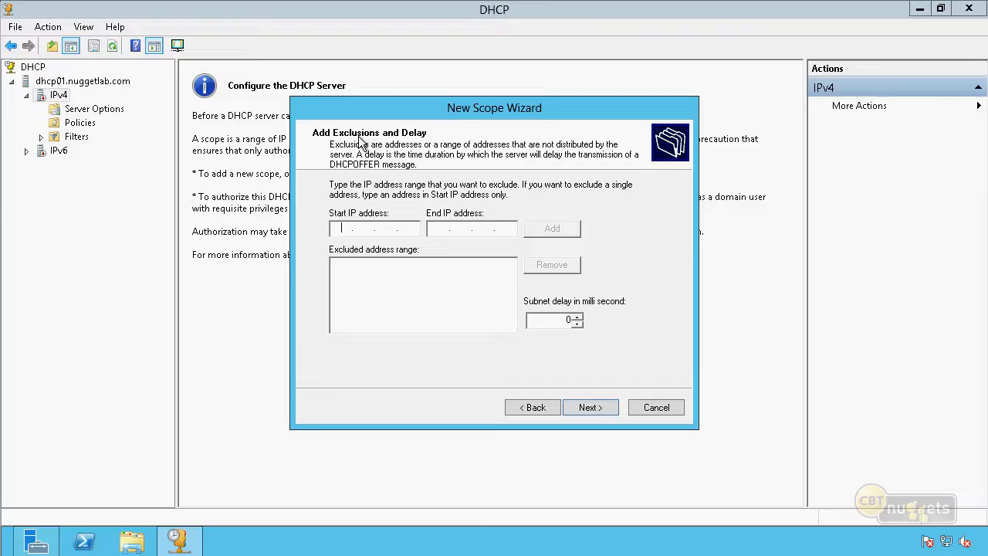
Exclude the addresses 10.10.10.30 to 10.10.10.32 from the scope's distribution
{"action": "type", "text": "10.10.10.30"}
{"action": "key", "text": "Tab"}
{"action": "type", "text": "10 . 10 . 10 . 32"}
{"action": "left_click", "coordinate": [561, 226]}
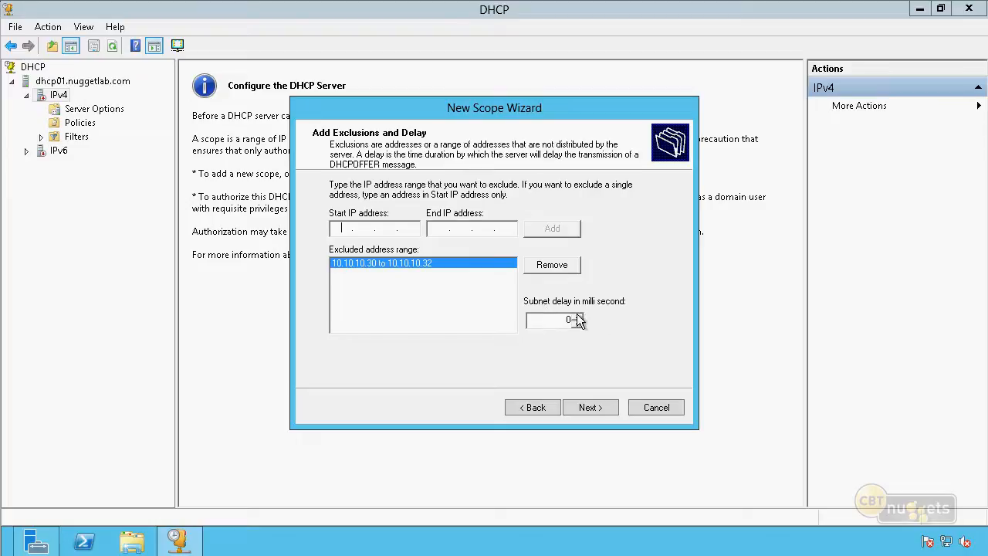
{"action": "left_click_drag", "start_coordinate": [563, 319], "coordinate": [654, 333]}
{"action": "type", "text": "10"}
{"action": "left_click_drag", "start_coordinate": [553, 321], "coordinate": [605, 315]}
{"action": "type", "text": "0"}
Continue past the exclusions and limit the scope's lease duration to 0 days, 0 hours and 3 minutes
{"action": "left_click", "coordinate": [588, 407]}
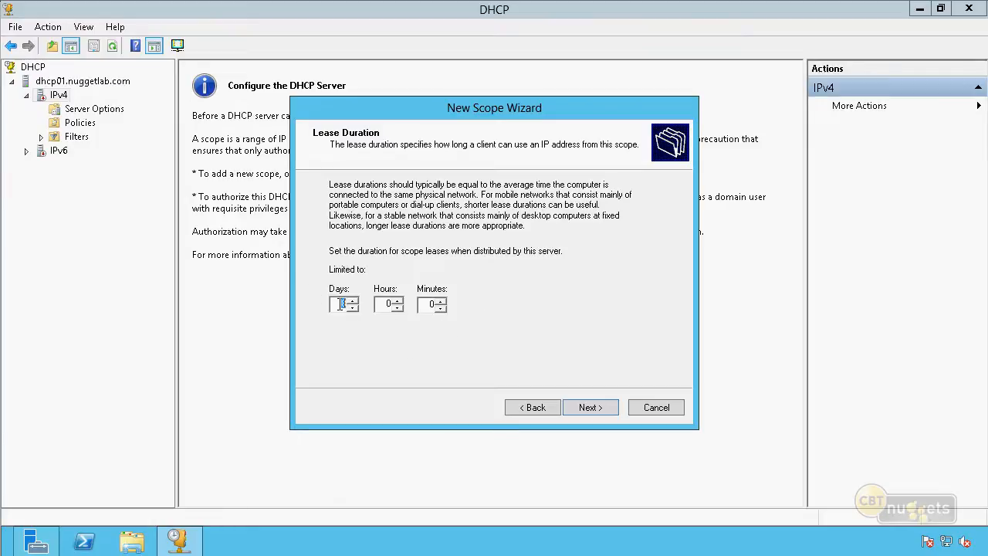
{"action": "double_click", "coordinate": [429, 304]}
{"action": "type", "text": "3"}
{"action": "left_click", "coordinate": [591, 410]}
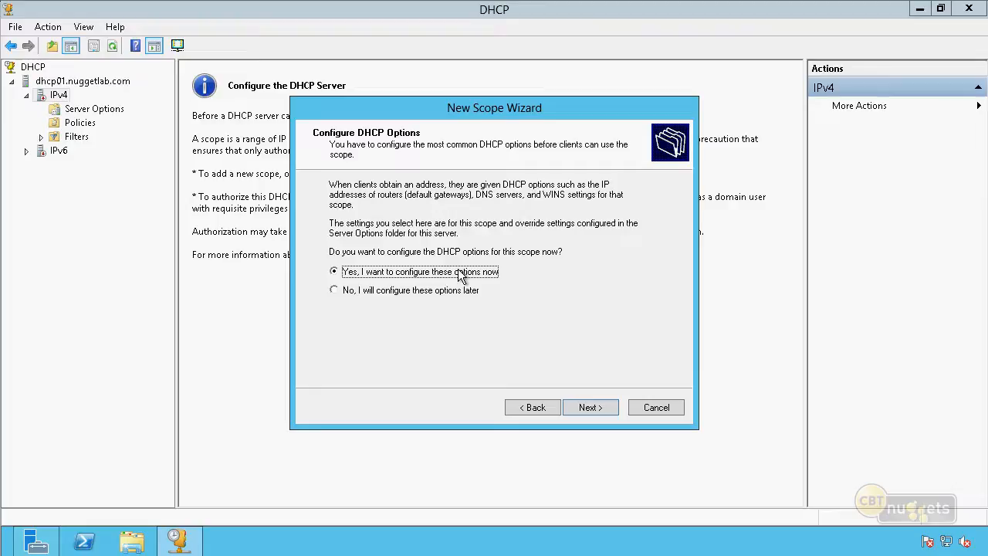
Choose to configure the DHCP options now and add 10.10.10.1 as the scope's default gateway
{"action": "left_click", "coordinate": [588, 408]}
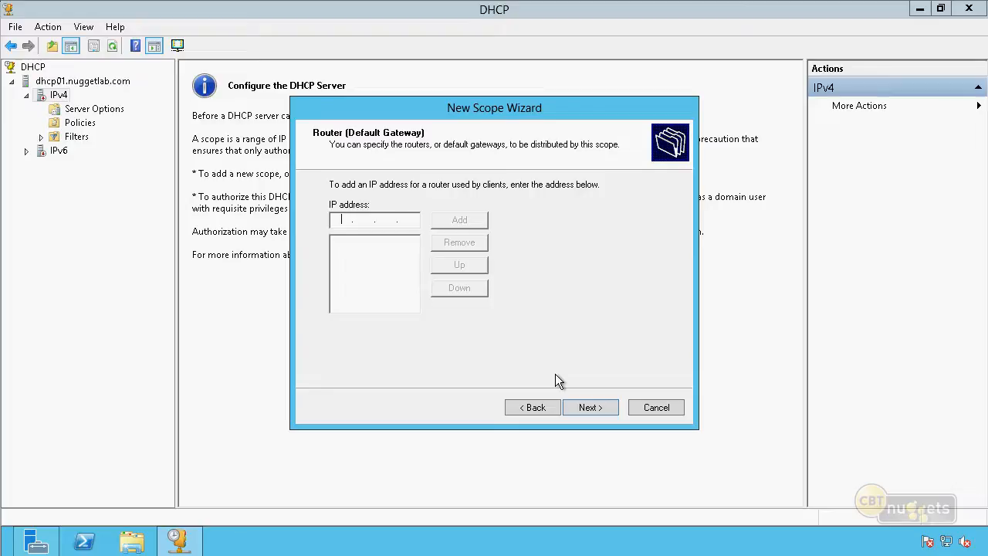
{"action": "type", "text": "10.10.10.1"}
{"action": "left_click", "coordinate": [473, 221]}
{"action": "left_click", "coordinate": [585, 408]}
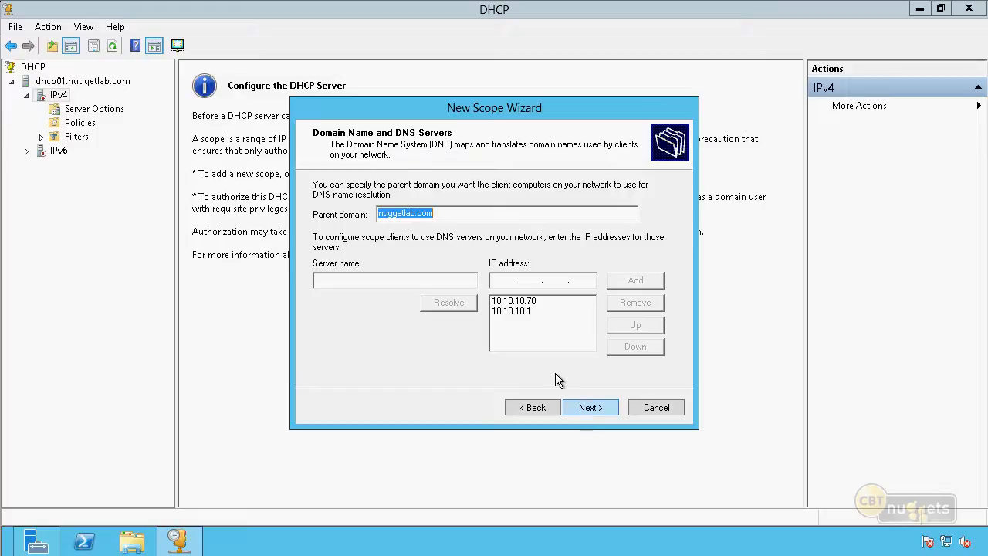
Resolve the DNS server name dcnugget01 to its IP address and accept nuggetlab.com as parent domain with the listed DNS servers
{"action": "left_click", "coordinate": [406, 283]}
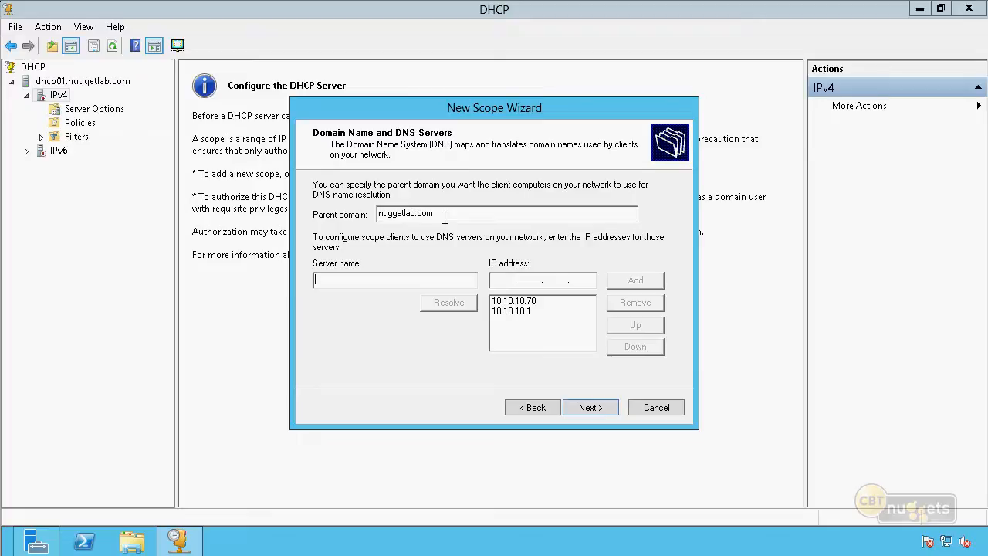
{"action": "left_click_drag", "start_coordinate": [445, 218], "coordinate": [327, 222]}
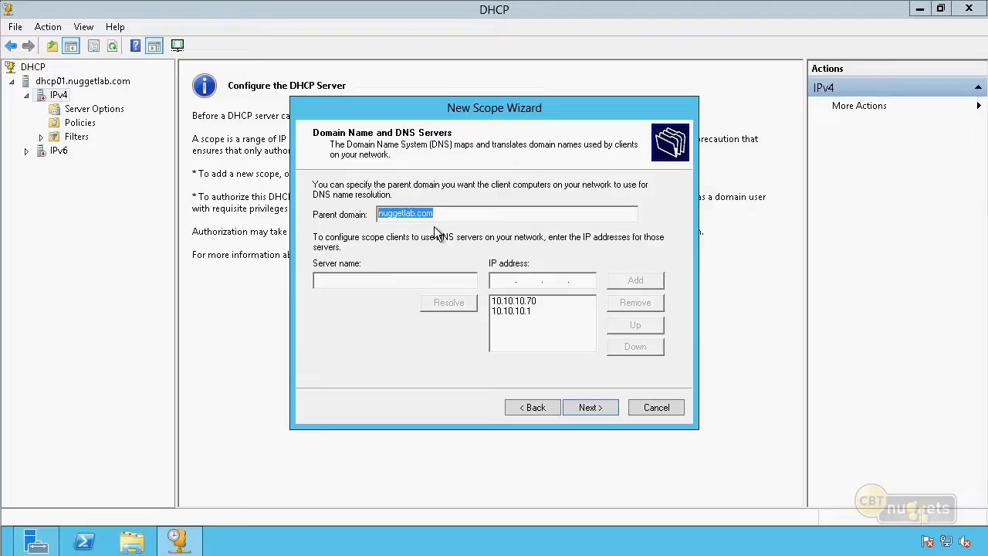
{"action": "left_click", "coordinate": [406, 276]}
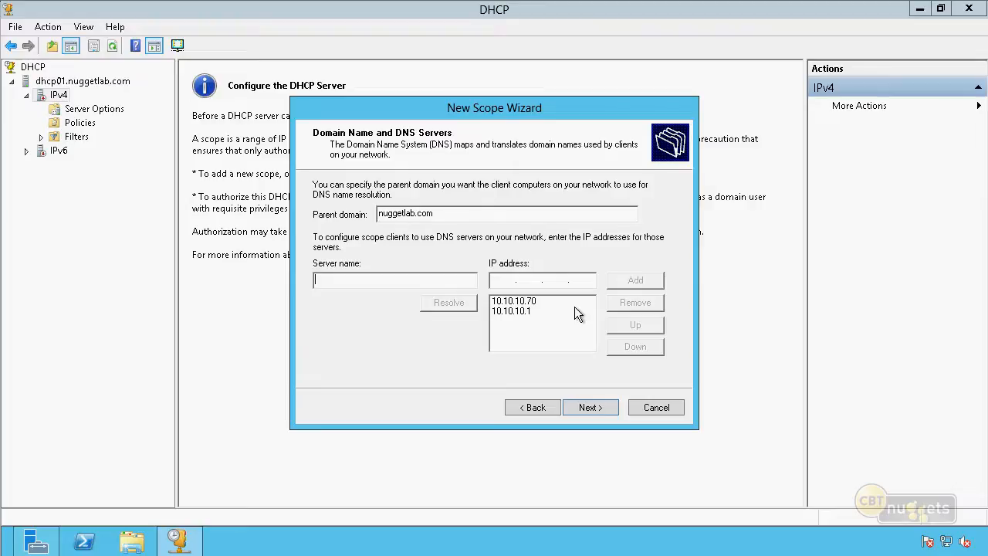
{"action": "type", "text": "dcnugget01"}
{"action": "left_click", "coordinate": [462, 304]}
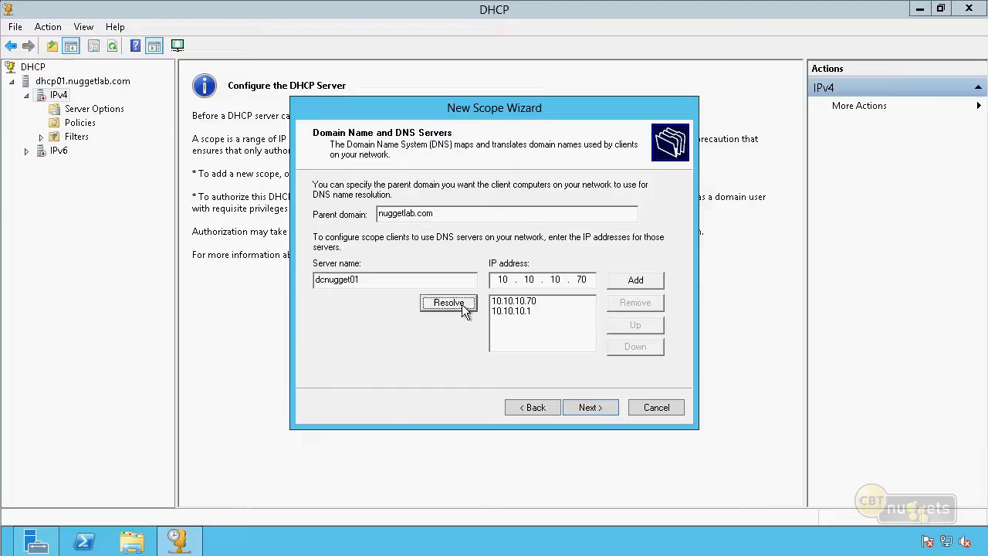
{"action": "left_click", "coordinate": [581, 279]}
{"action": "left_click", "coordinate": [530, 311]}
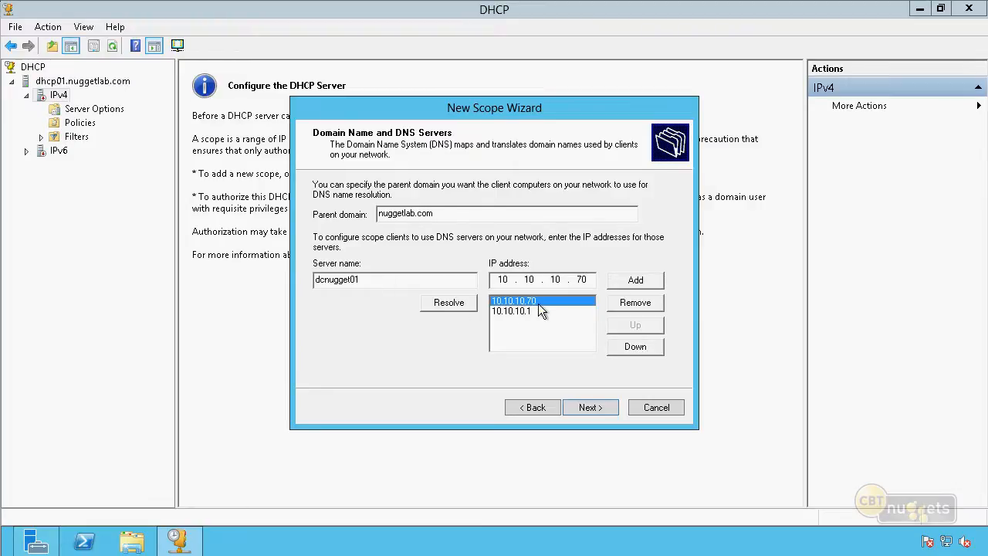
{"action": "left_click", "coordinate": [543, 301]}
{"action": "left_click", "coordinate": [590, 407]}
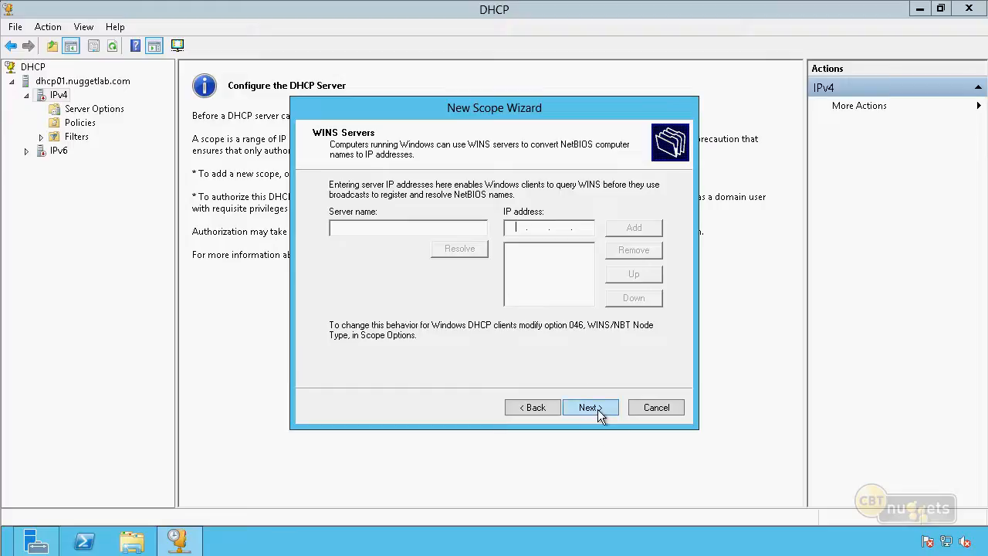
Leave the WINS servers empty and finish the New Scope Wizard with the scope activated now
{"action": "left_click", "coordinate": [589, 407]}
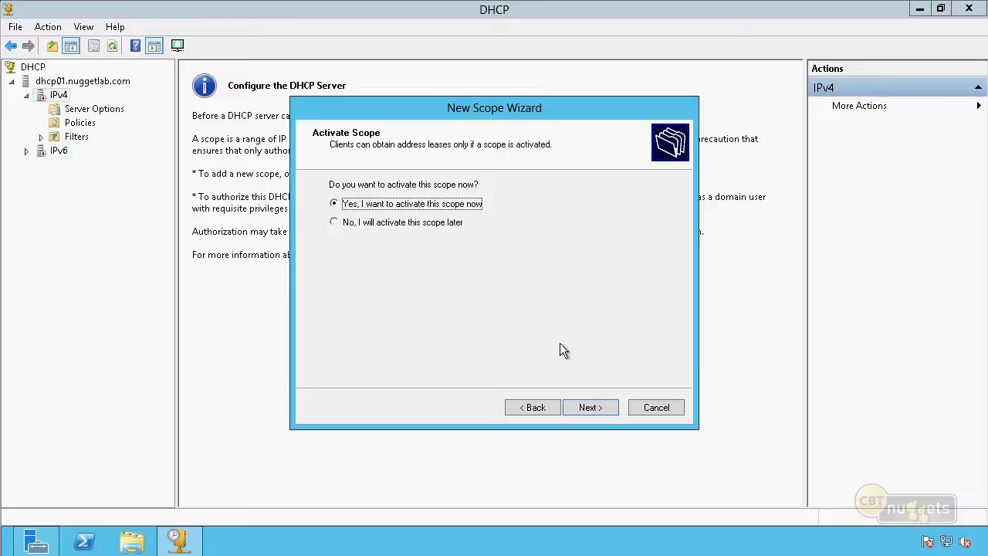
{"action": "left_click", "coordinate": [588, 407]}
{"action": "left_click", "coordinate": [590, 409]}
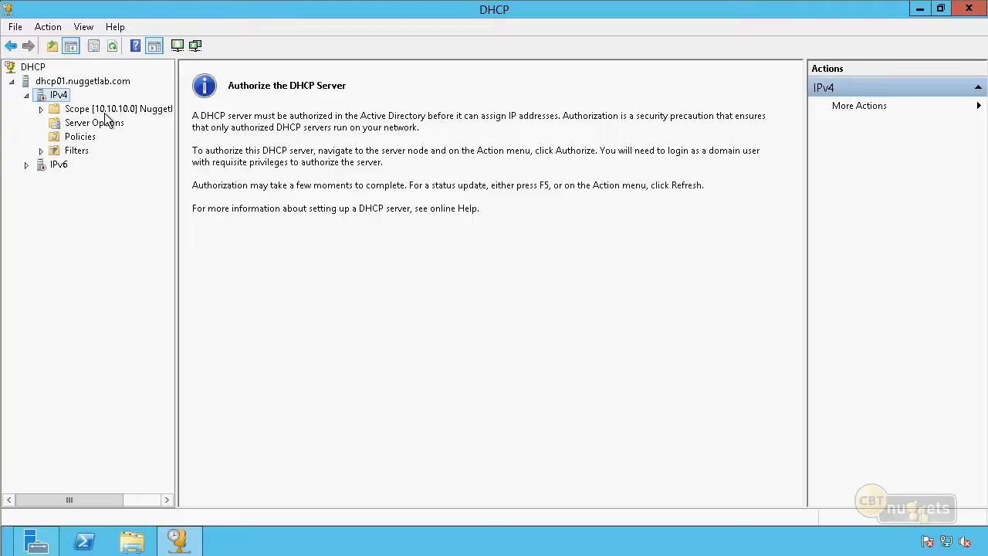
Expand the new scope and authorize the DHCP server dhcp01.nuggetlab.com
{"action": "left_click", "coordinate": [114, 84]}
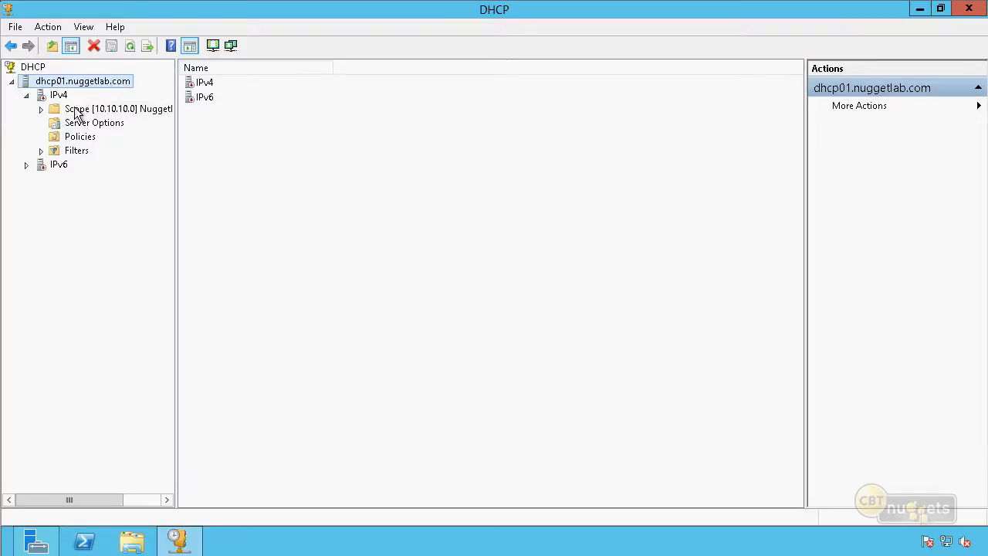
{"action": "left_click", "coordinate": [41, 109]}
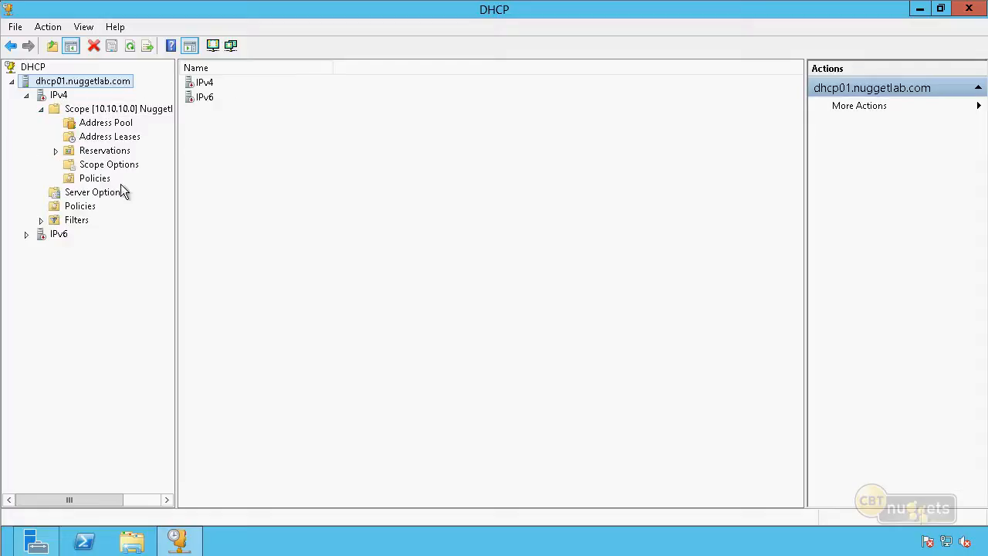
{"action": "right_click", "coordinate": [108, 81]}
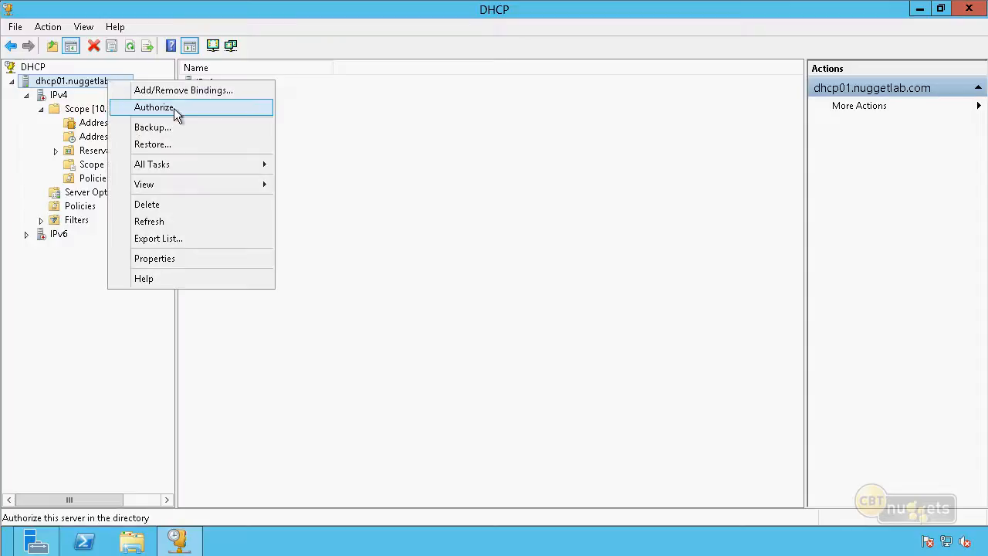
{"action": "left_click", "coordinate": [173, 108]}
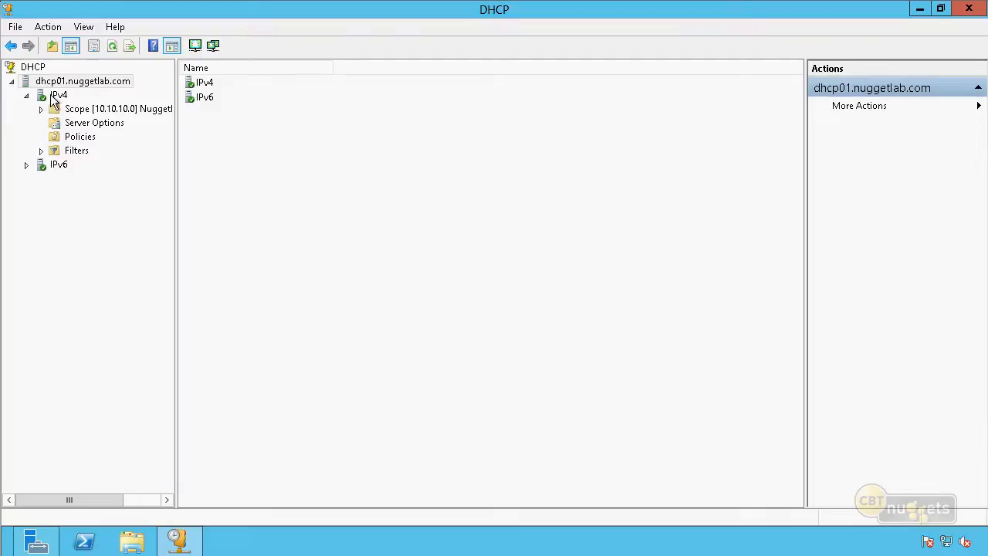
Expand the 10.10.10.0 scope and review its address pool and address leases
{"action": "left_click", "coordinate": [42, 109]}
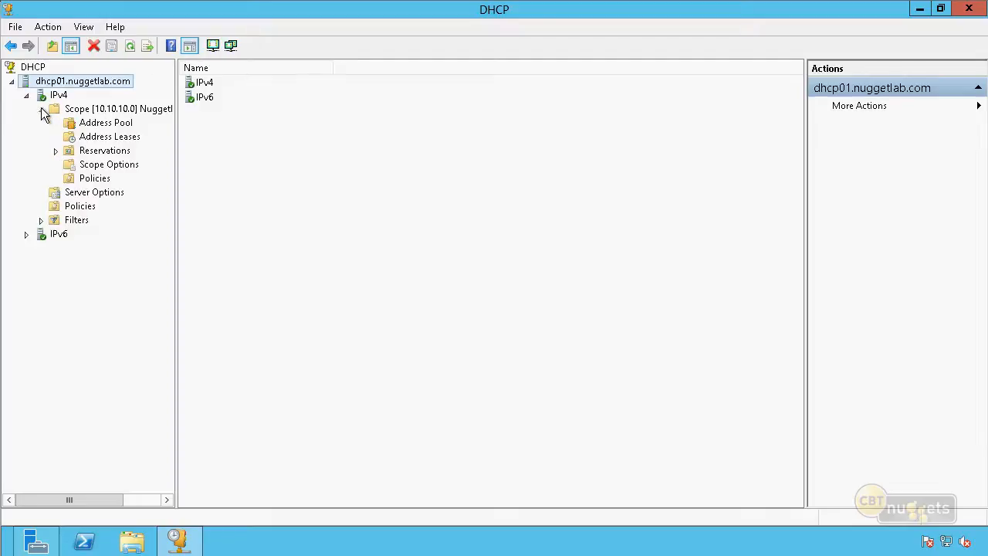
{"action": "left_click", "coordinate": [120, 127]}
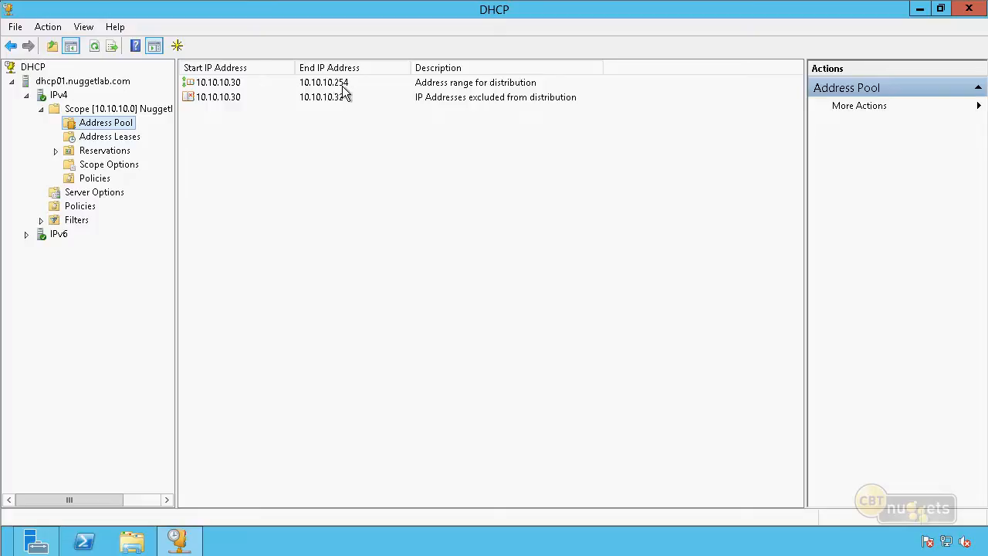
{"action": "left_click", "coordinate": [105, 142]}
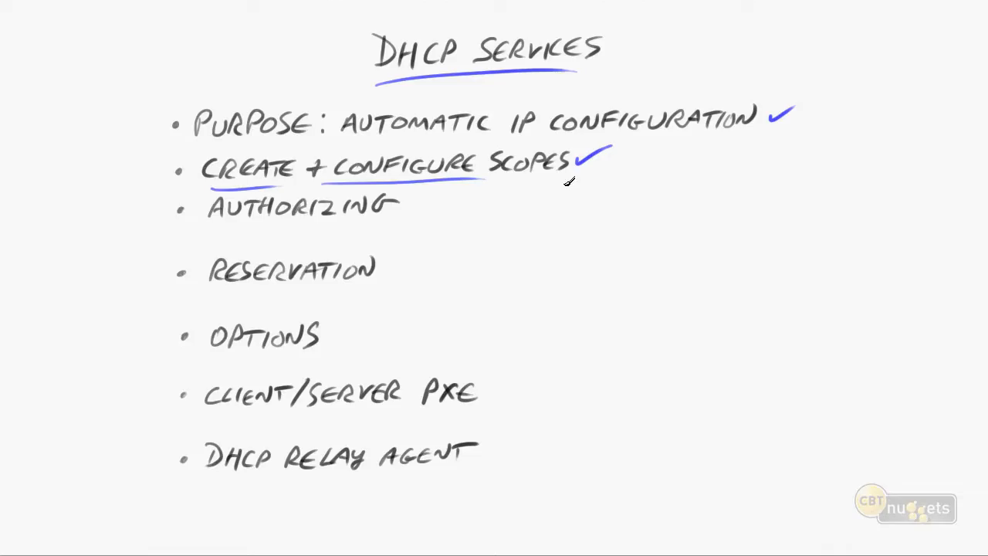
{"action": "left_click_drag", "start_coordinate": [405, 203], "coordinate": [456, 194]}
{"action": "left_click_drag", "start_coordinate": [389, 266], "coordinate": [423, 257]}
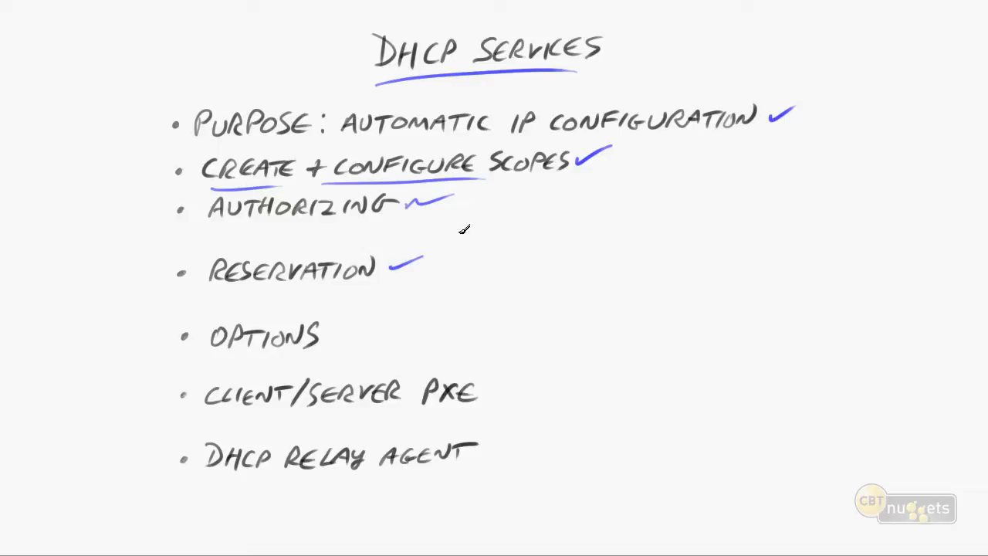
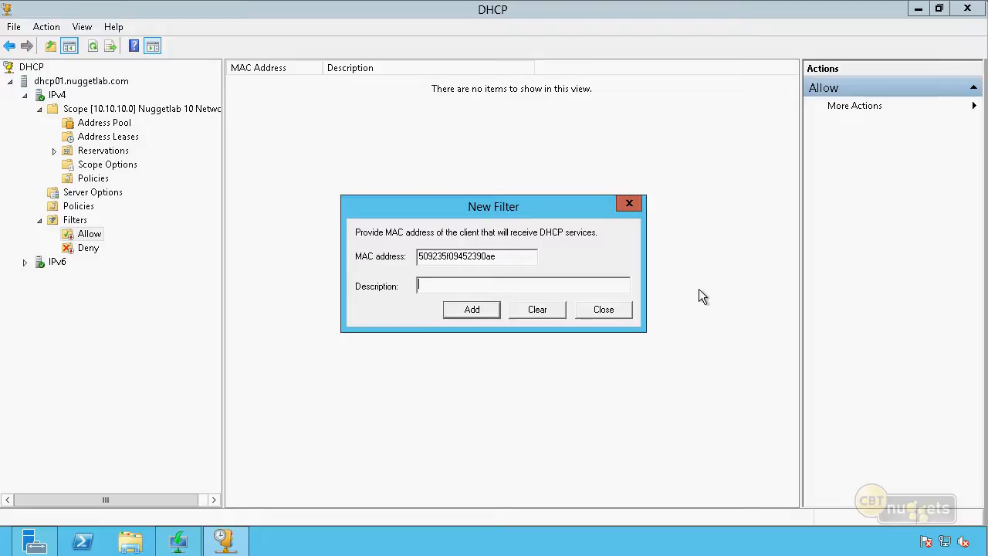
Discard the unfinished Allow filter entry and view the Deny filter list
{"action": "left_click_drag", "start_coordinate": [500, 257], "coordinate": [341, 267]}
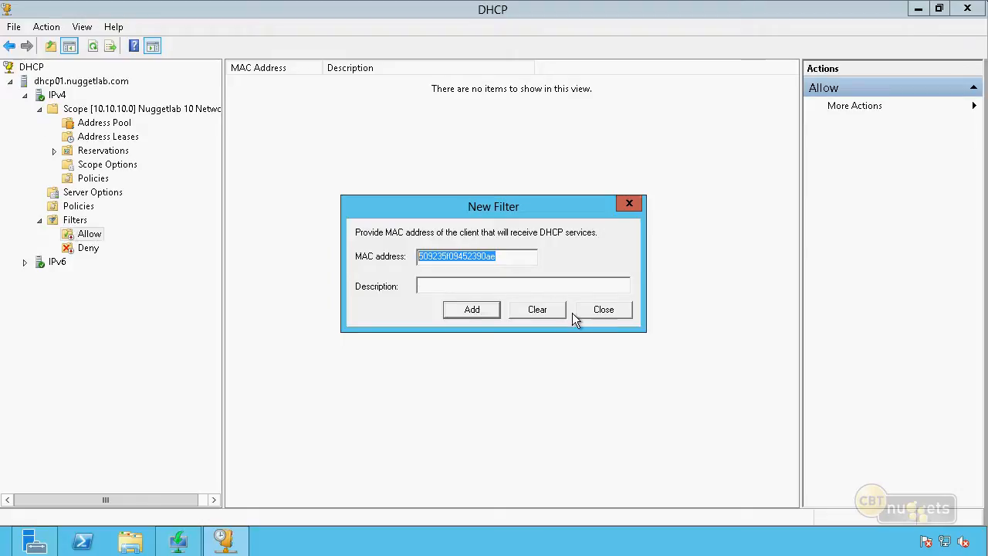
{"action": "left_click", "coordinate": [604, 313]}
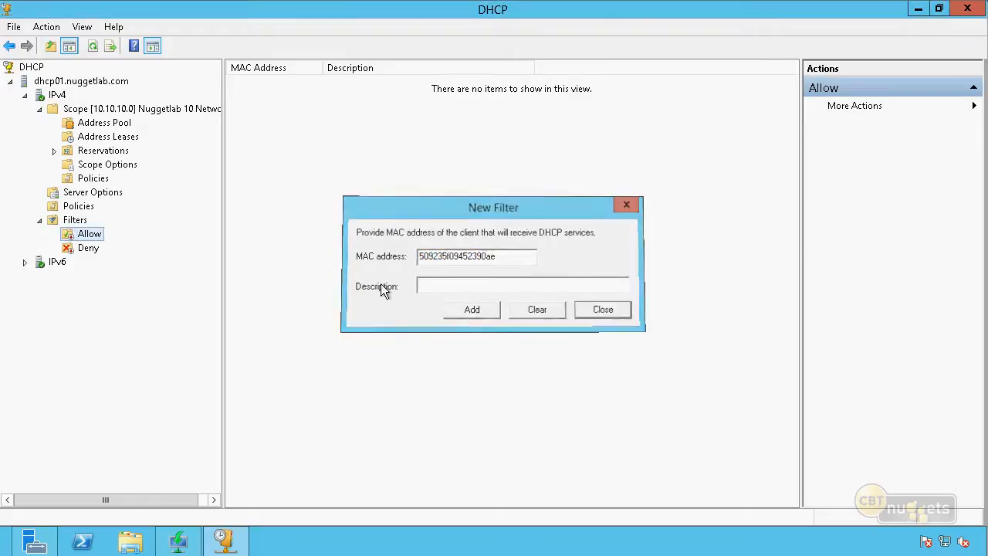
{"action": "left_click", "coordinate": [88, 248]}
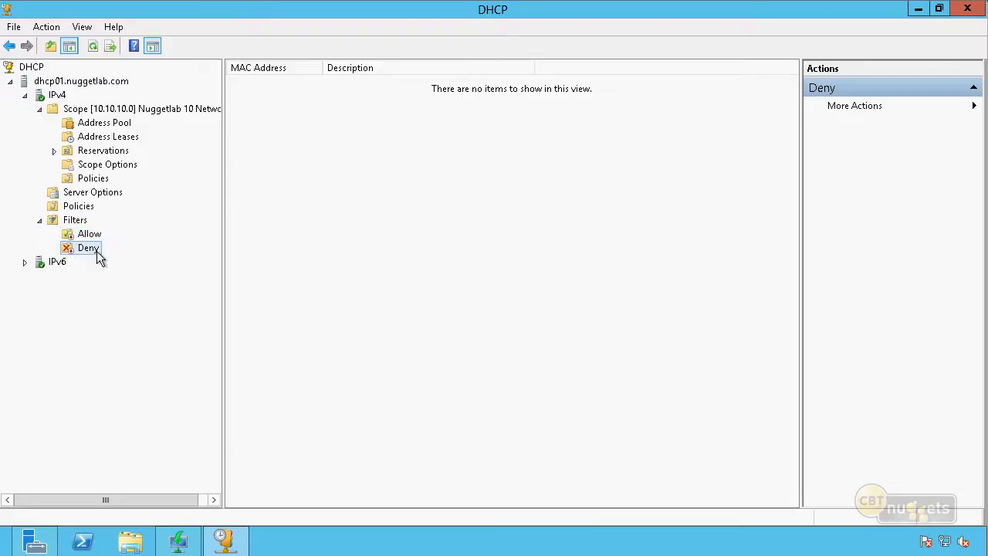
Add the client leasing 10.10.10.35 to the Deny filter and check the Deny filter list
{"action": "left_click", "coordinate": [117, 139]}
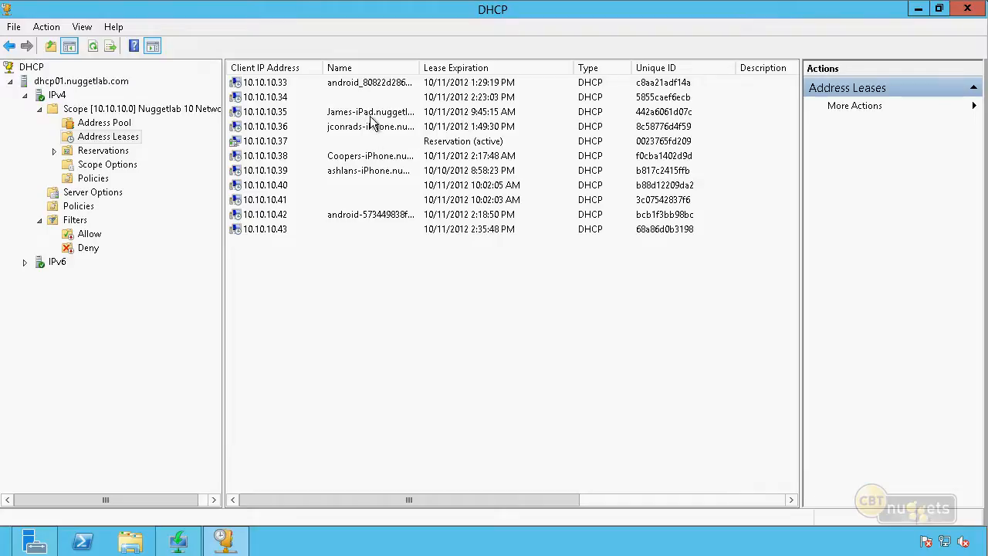
{"action": "left_click", "coordinate": [433, 114]}
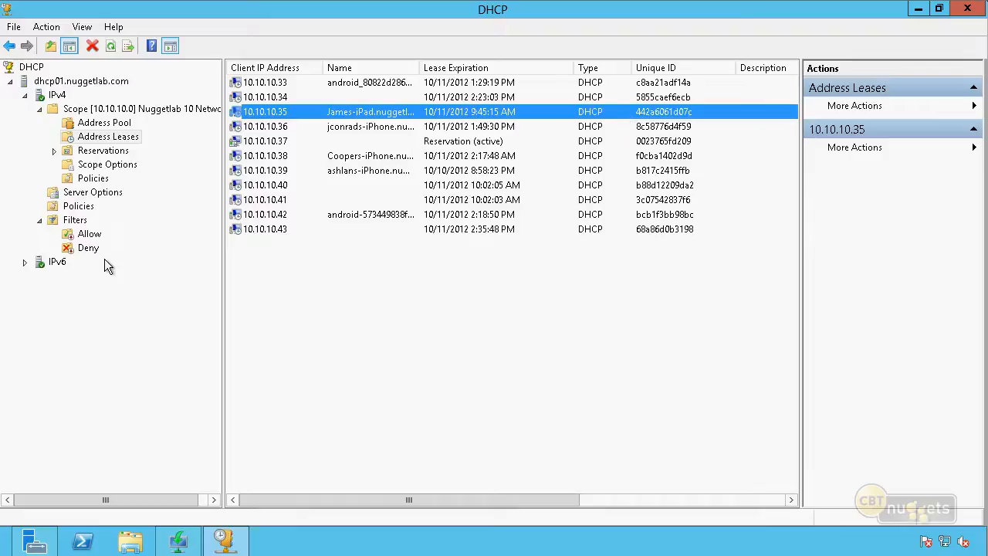
{"action": "right_click", "coordinate": [629, 115]}
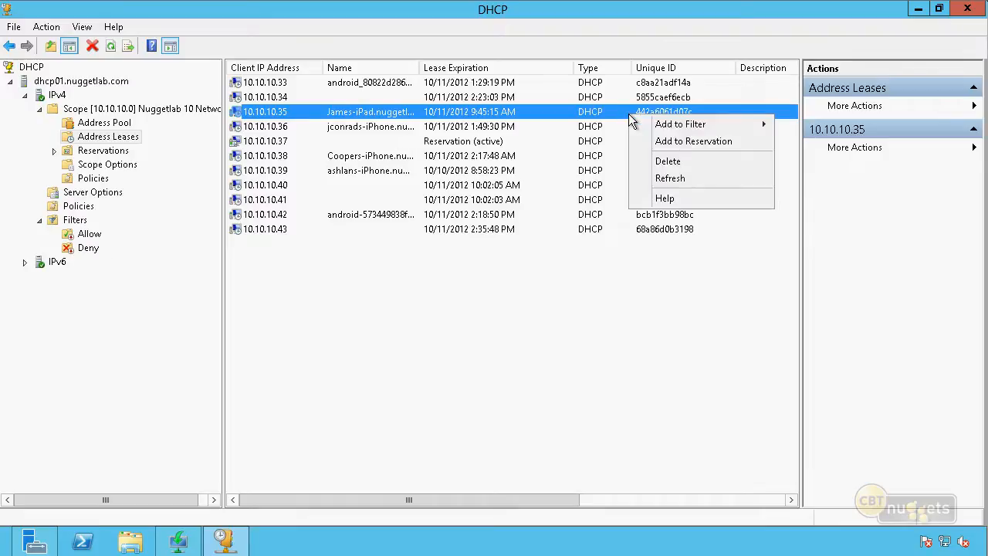
{"action": "mouse_move", "coordinate": [660, 127]}
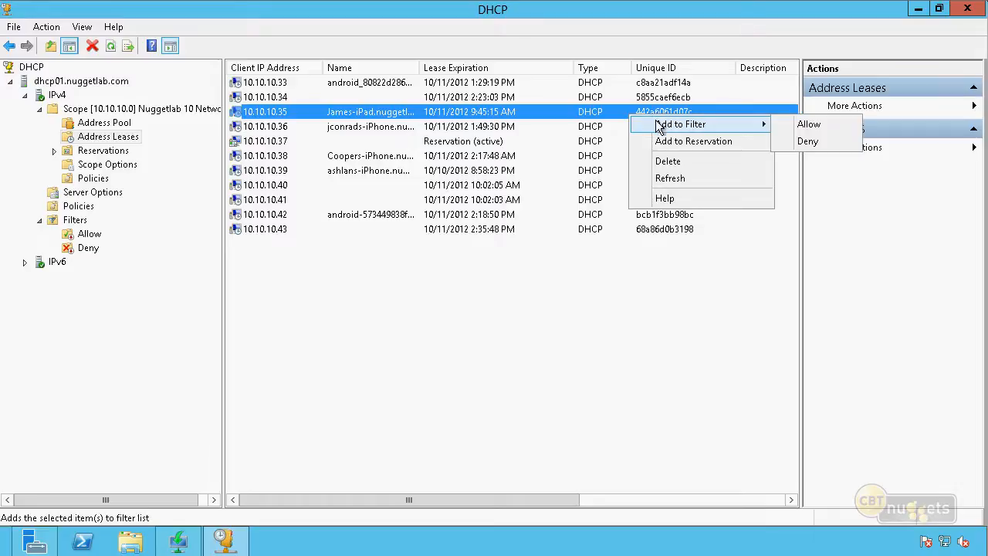
{"action": "left_click", "coordinate": [815, 142]}
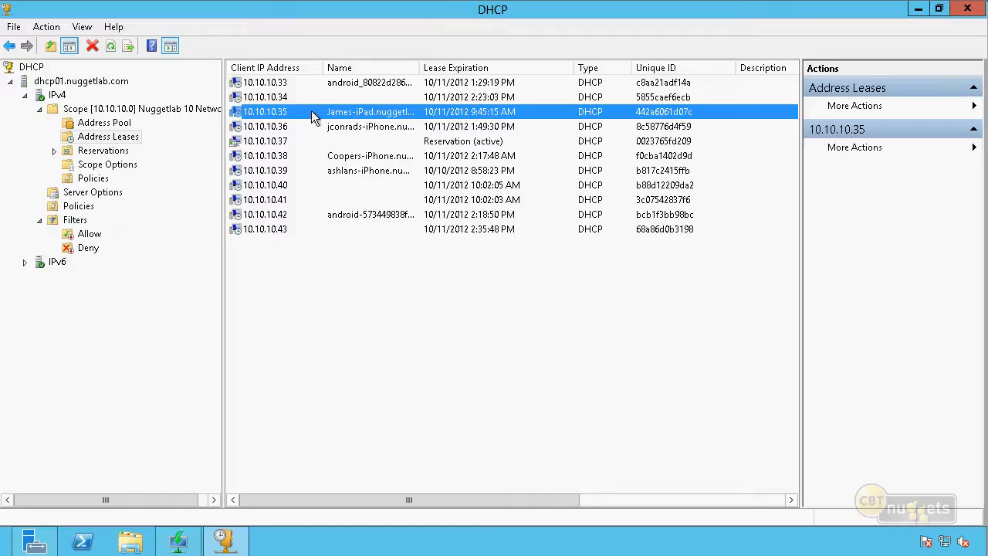
{"action": "left_click", "coordinate": [83, 247]}
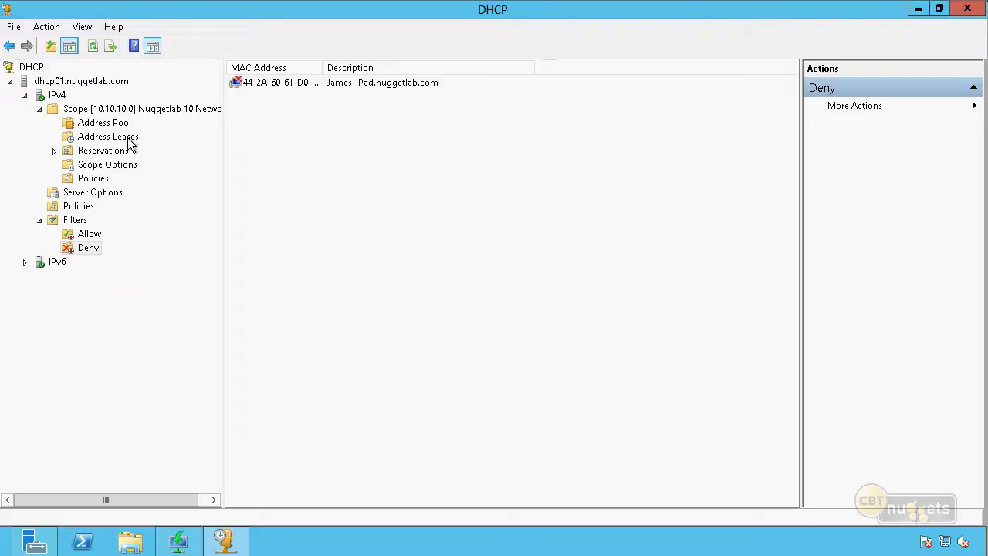
Add a Deny filter for the MAC address pattern BC-*-*-*-*-* with the description Test
{"action": "right_click", "coordinate": [85, 248]}
{"action": "left_click", "coordinate": [117, 259]}
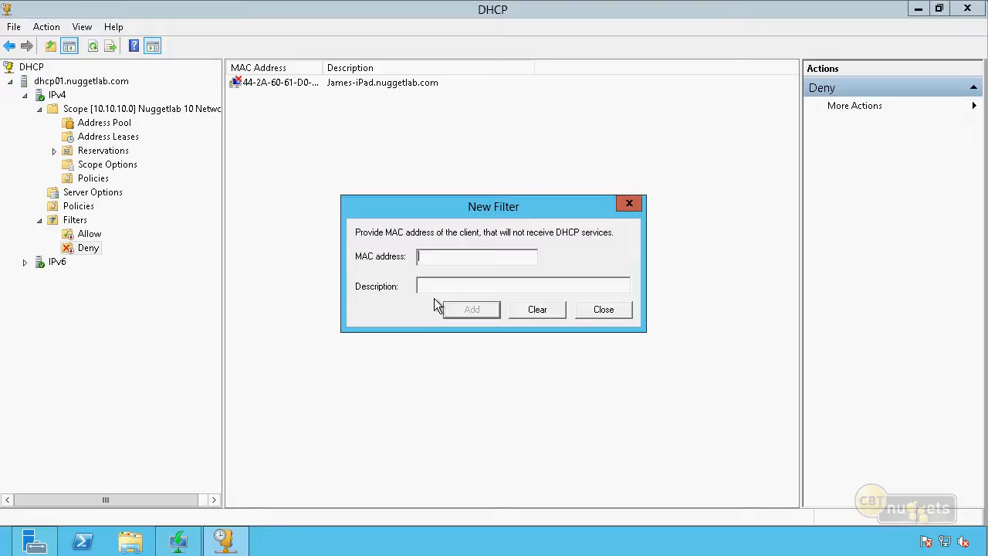
{"action": "type", "text": "BC1"}
{"action": "left_click", "coordinate": [457, 287]}
{"action": "type", "text": "Test"}
{"action": "left_click", "coordinate": [466, 311]}
{"action": "left_click", "coordinate": [609, 310]}
Delete the BC-*-*-*-*-* test entry from the Deny filter list and confirm the deletion
{"action": "left_click", "coordinate": [279, 99]}
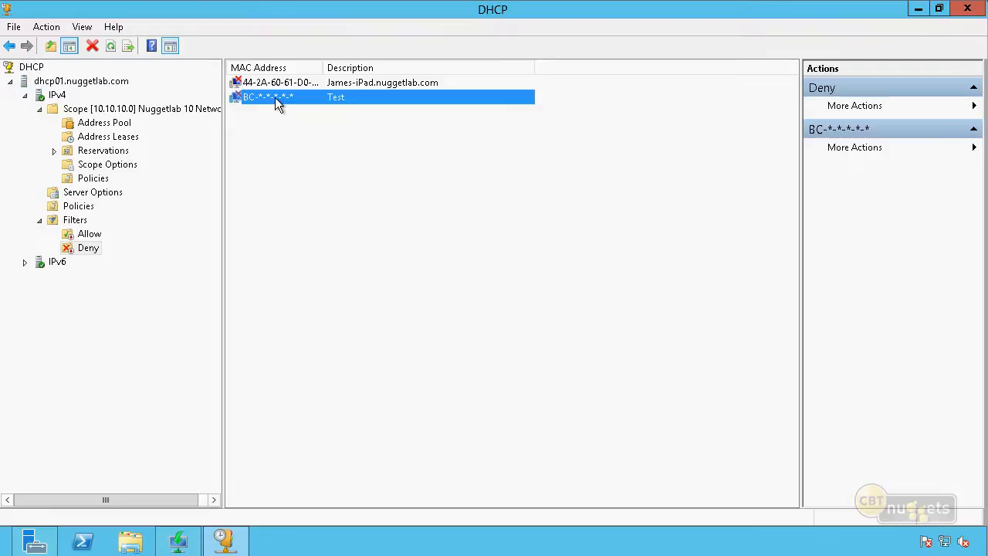
{"action": "right_click", "coordinate": [275, 97]}
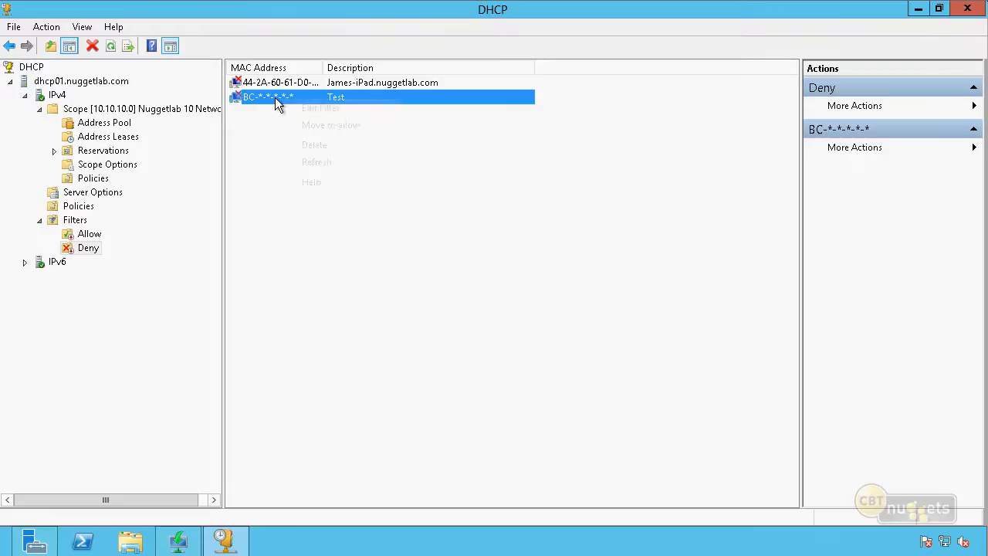
{"action": "left_click", "coordinate": [352, 146]}
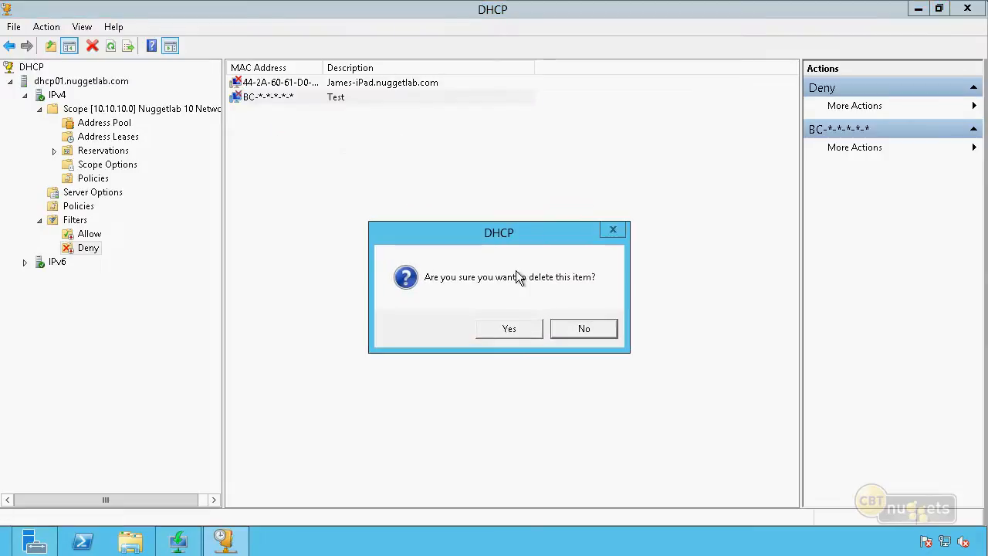
{"action": "left_click", "coordinate": [528, 333]}
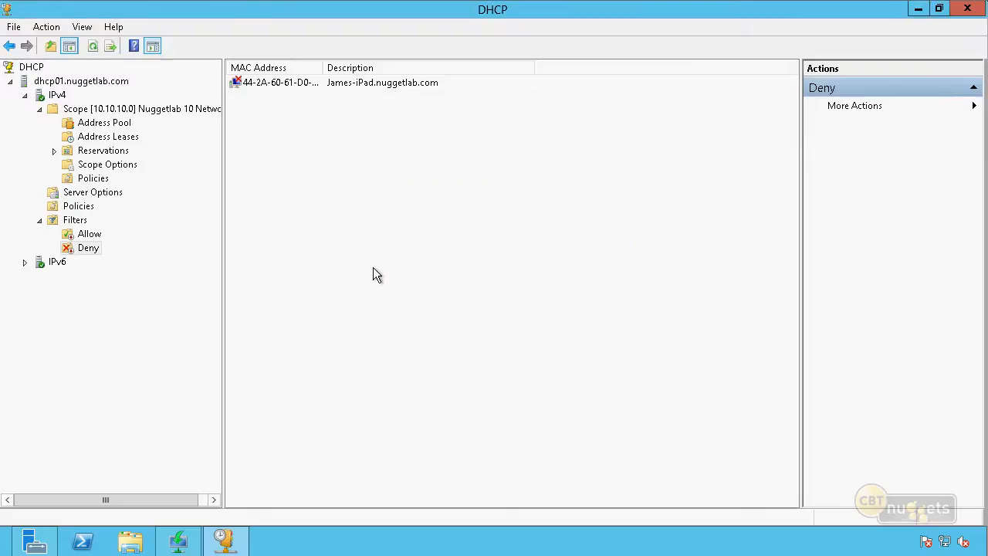
Compare the unique IDs of the address leases 10.10.10.35, 10.10.10.36, 10.10.10.38 and 10.10.10.39
{"action": "left_click", "coordinate": [123, 137]}
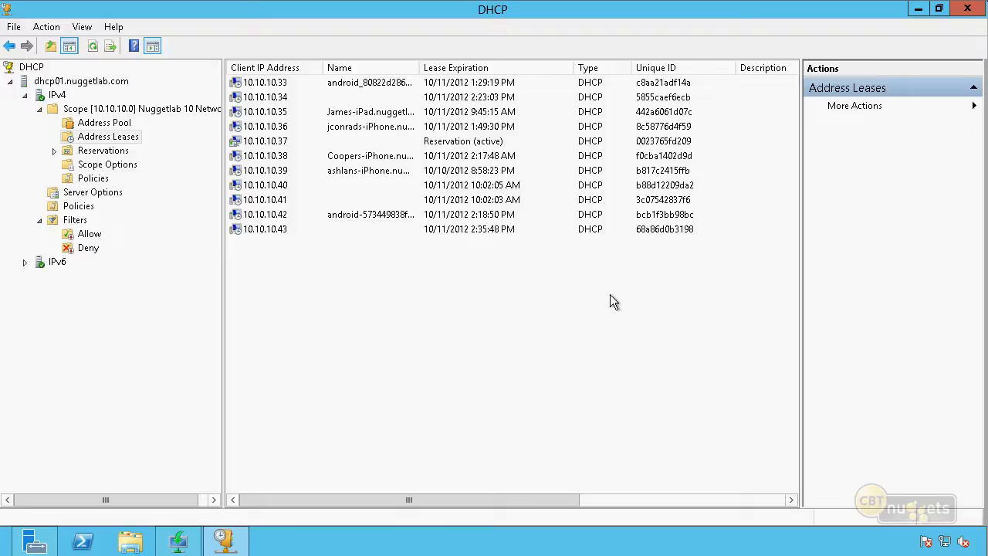
{"action": "left_click", "coordinate": [406, 171]}
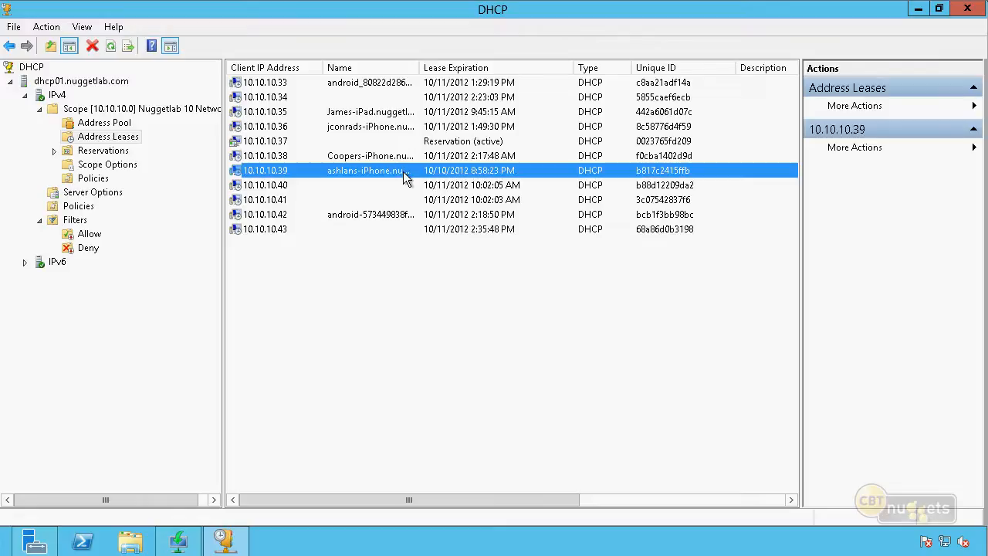
{"action": "left_click", "coordinate": [652, 159]}
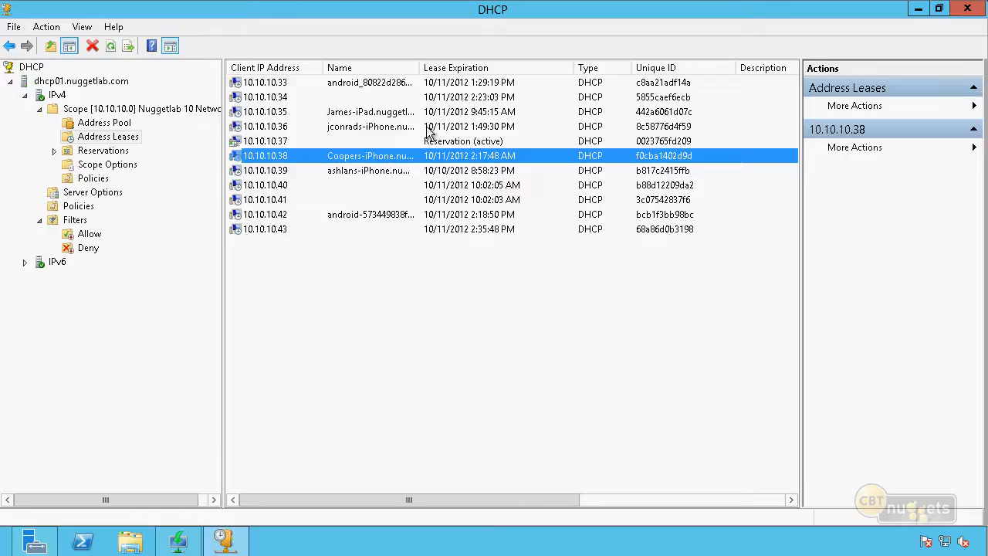
{"action": "left_click", "coordinate": [395, 127]}
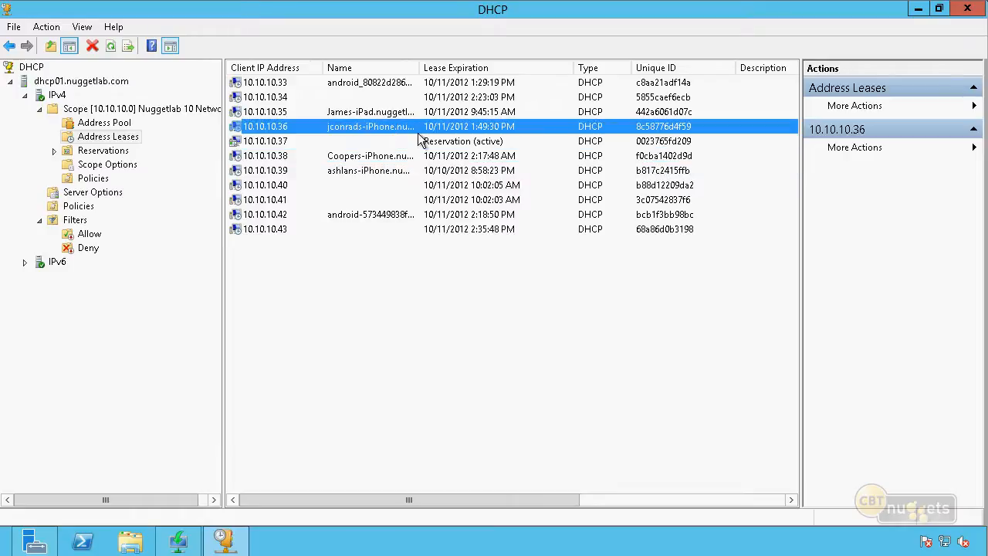
{"action": "left_click", "coordinate": [648, 113]}
{"action": "left_click", "coordinate": [652, 128]}
{"action": "left_click", "coordinate": [651, 157]}
{"action": "left_click", "coordinate": [656, 171]}
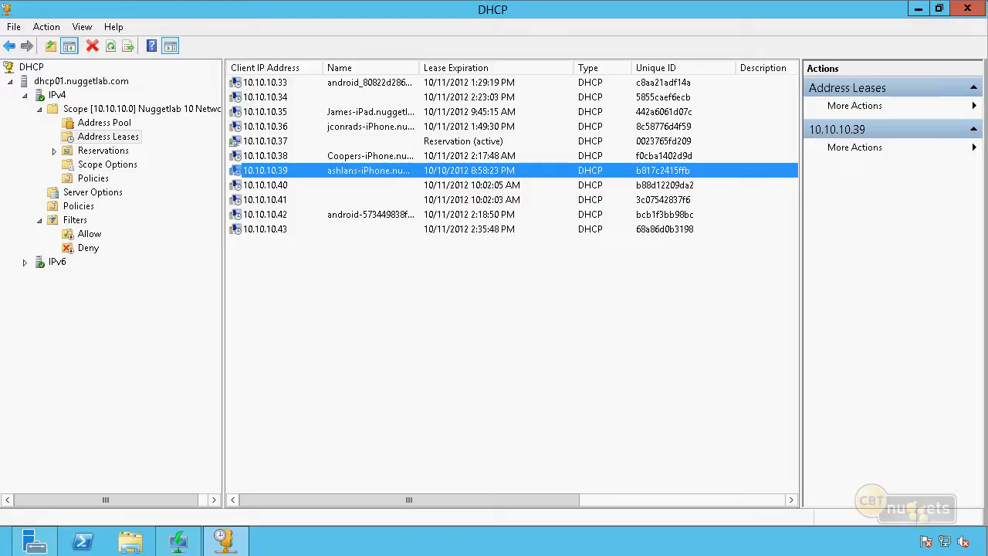
Review the Deny filter list, the server options, the scope options and the address leases
{"action": "left_click", "coordinate": [88, 248]}
{"action": "left_click", "coordinate": [113, 194]}
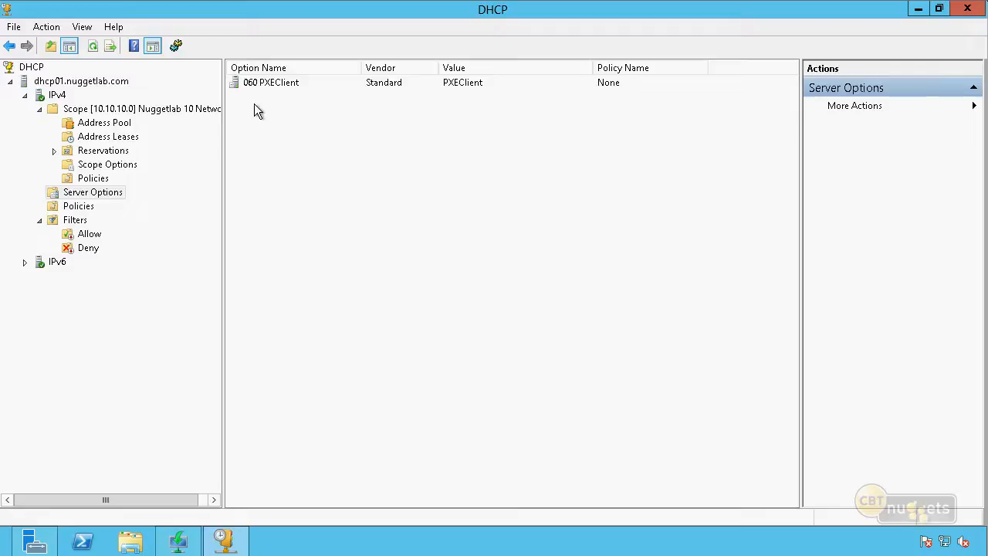
{"action": "left_click", "coordinate": [125, 166]}
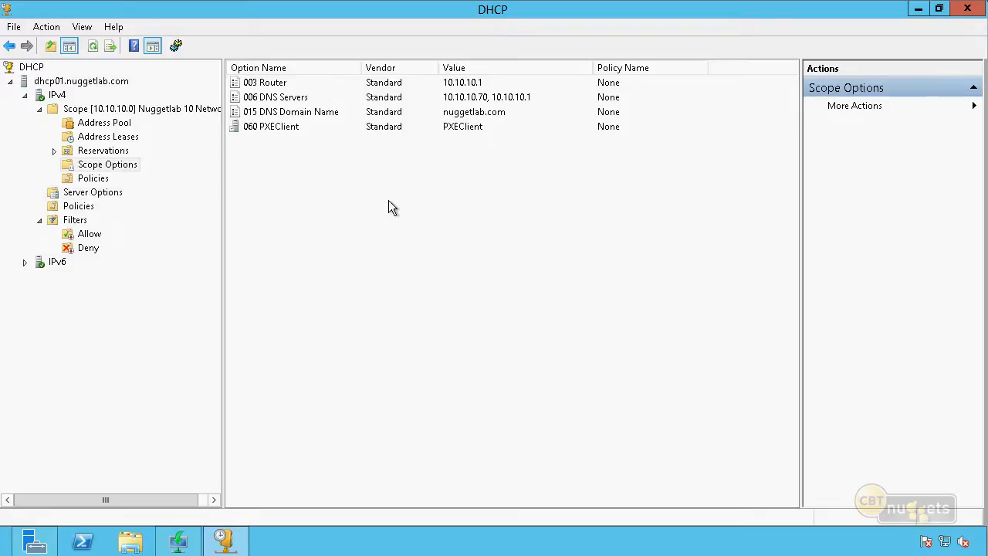
{"action": "left_click", "coordinate": [134, 140]}
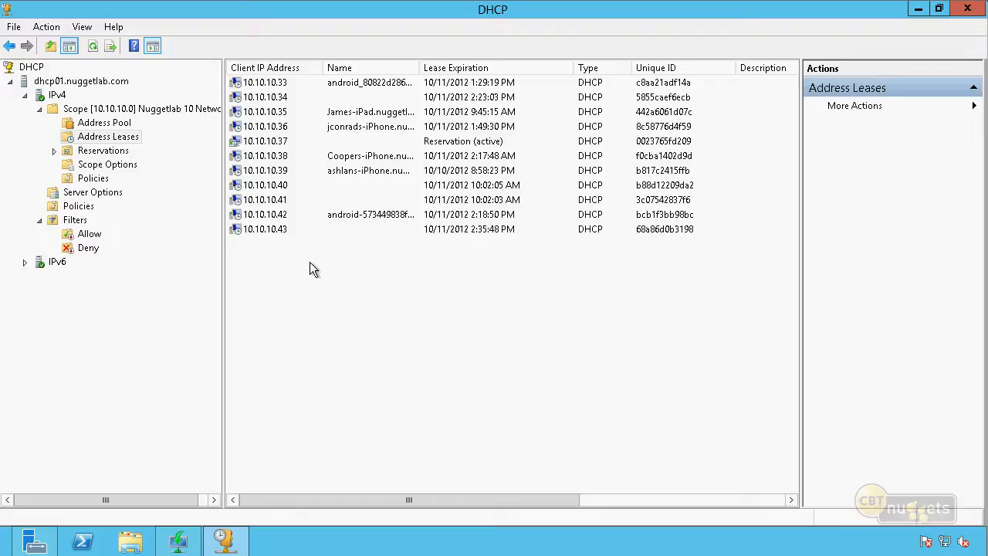
Try setting the conflict detection attempts to 1 in the advanced IPv4 properties, and cancel the change
{"action": "right_click", "coordinate": [61, 97]}
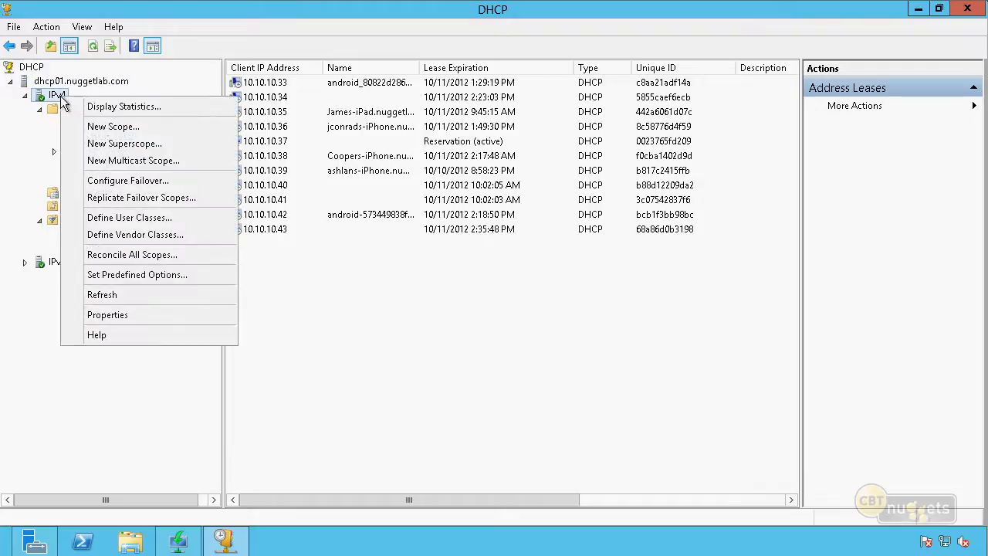
{"action": "left_click", "coordinate": [143, 316]}
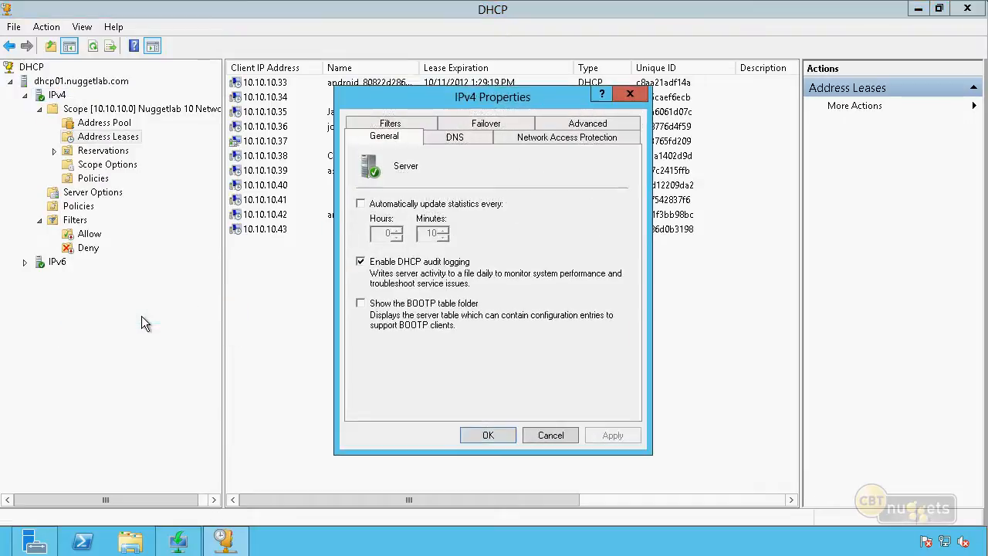
{"action": "left_click", "coordinate": [566, 126]}
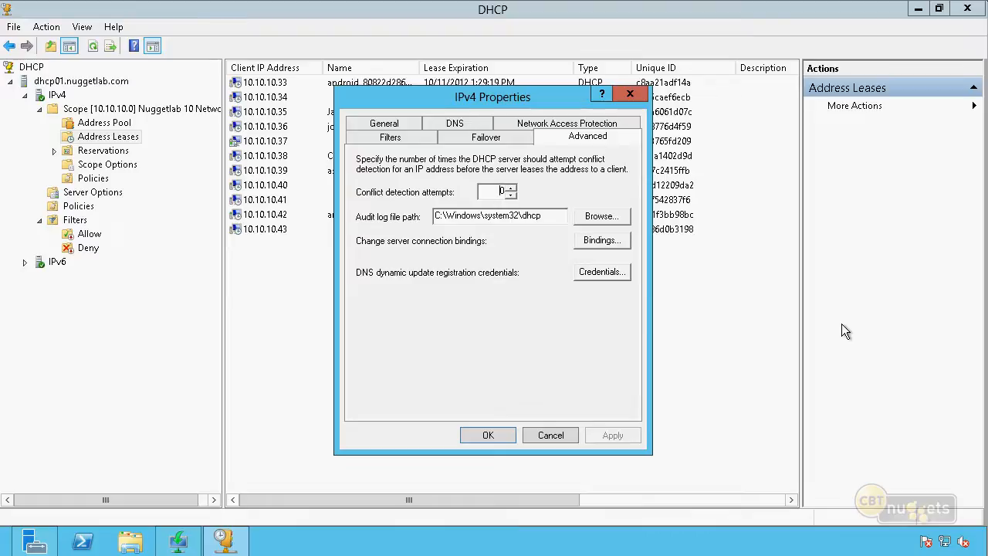
{"action": "key", "text": "BackSpace"}
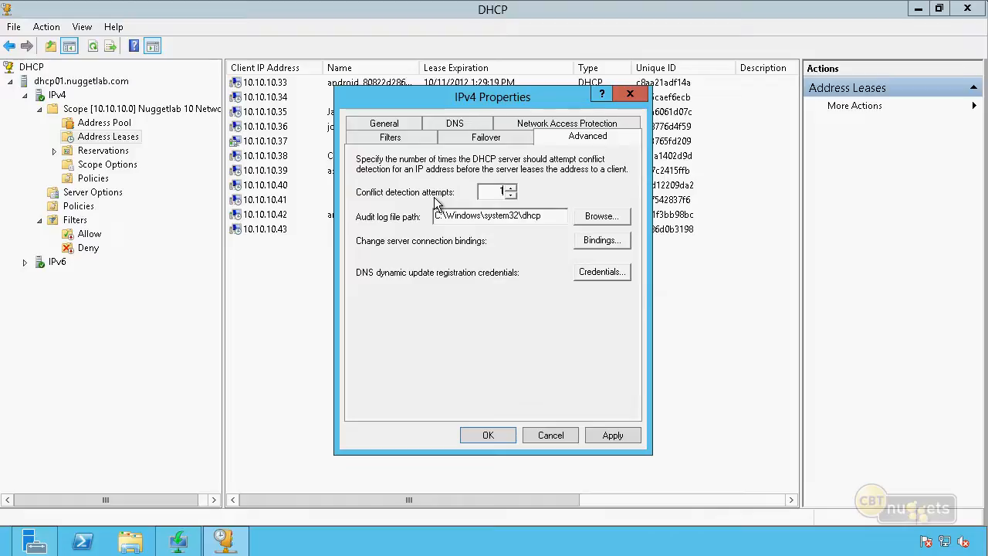
{"action": "left_click", "coordinate": [550, 435]}
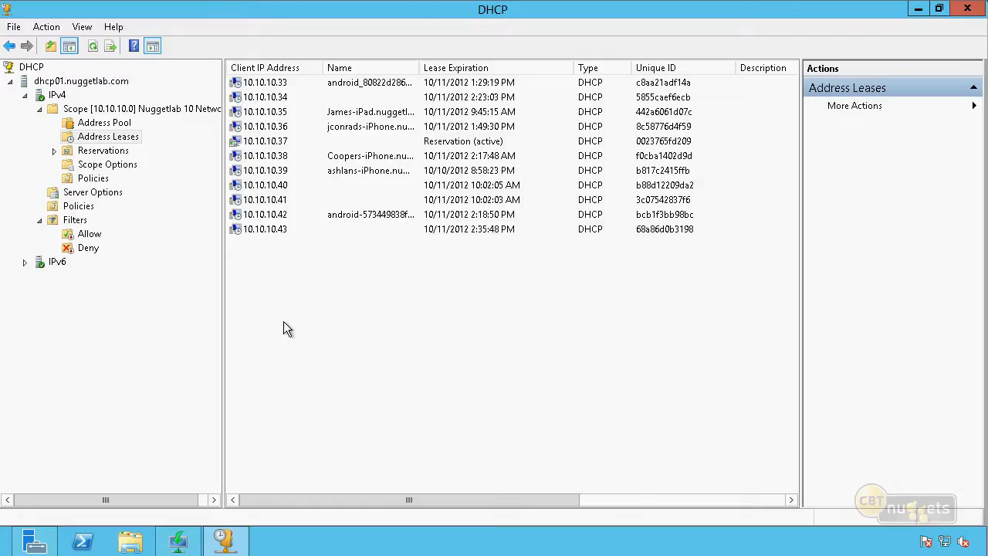
Examine the database path and backup path in the properties of dhcp01.nuggetlab.com and close them without changes
{"action": "right_click", "coordinate": [109, 86]}
{"action": "left_click", "coordinate": [180, 266]}
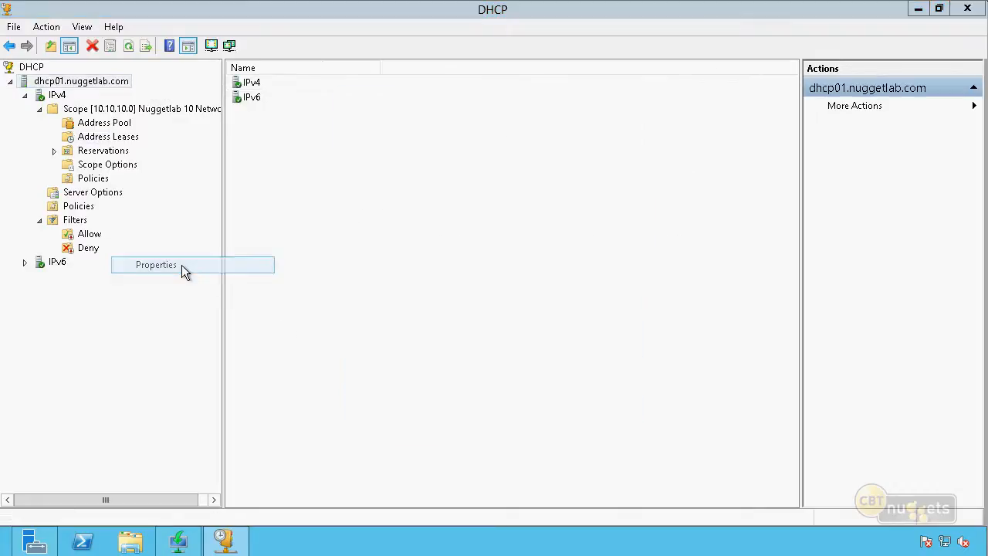
{"action": "left_click", "coordinate": [530, 203]}
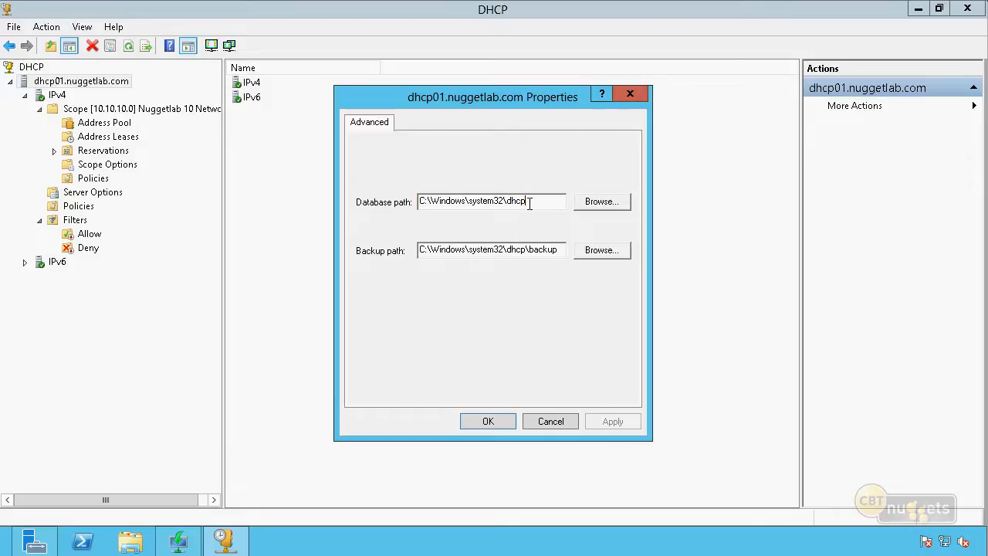
{"action": "left_click_drag", "start_coordinate": [529, 202], "coordinate": [379, 194]}
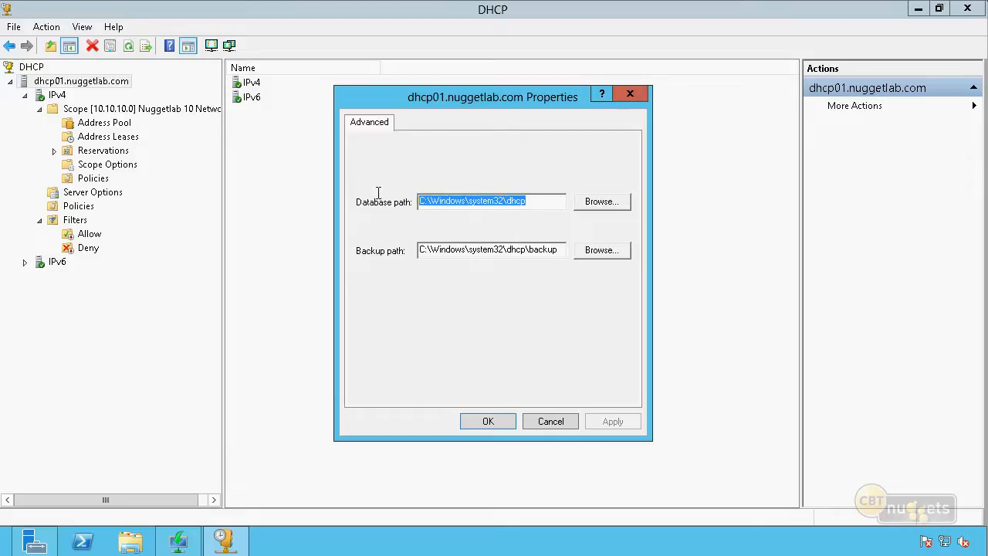
{"action": "left_click", "coordinate": [545, 200]}
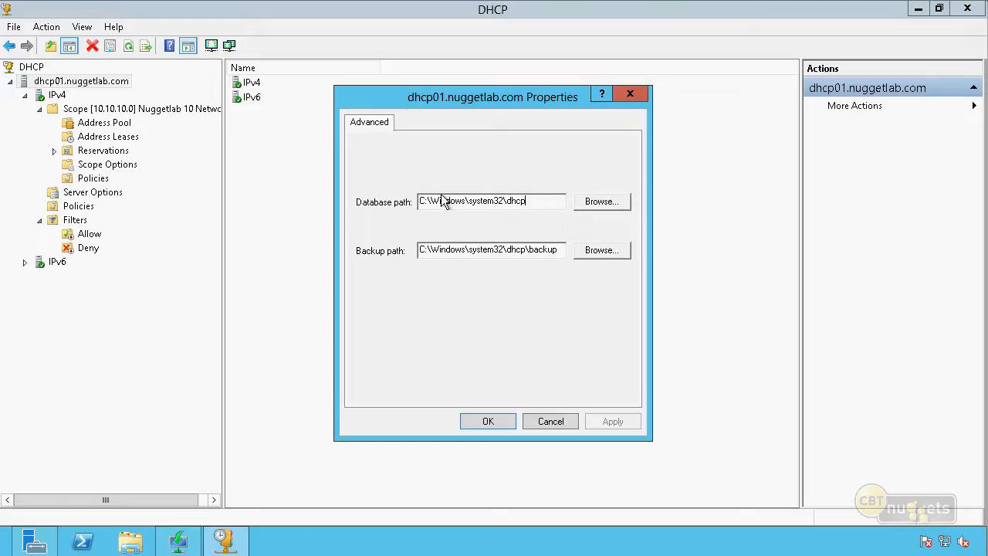
{"action": "left_click", "coordinate": [559, 250]}
{"action": "left_click_drag", "start_coordinate": [559, 250], "coordinate": [307, 251]}
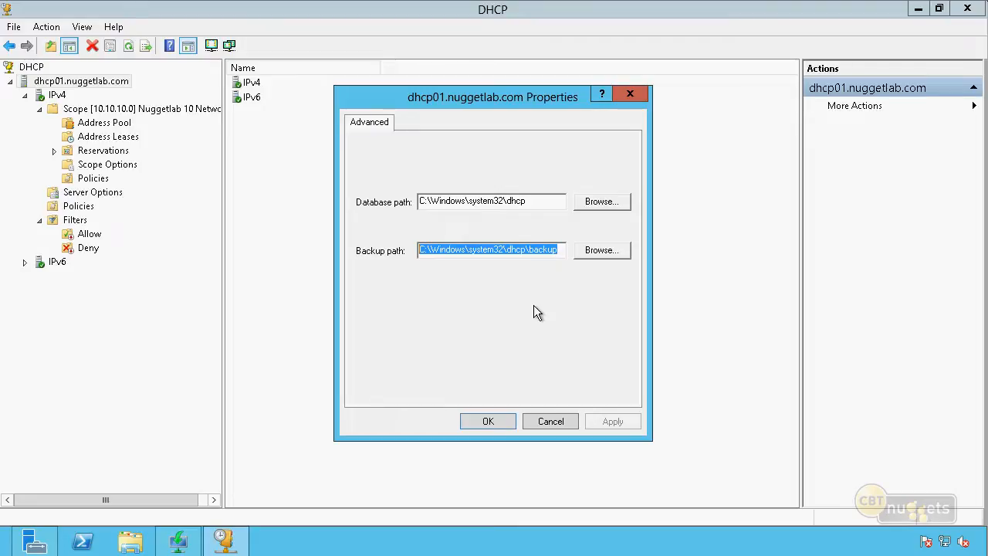
{"action": "left_click", "coordinate": [562, 422]}
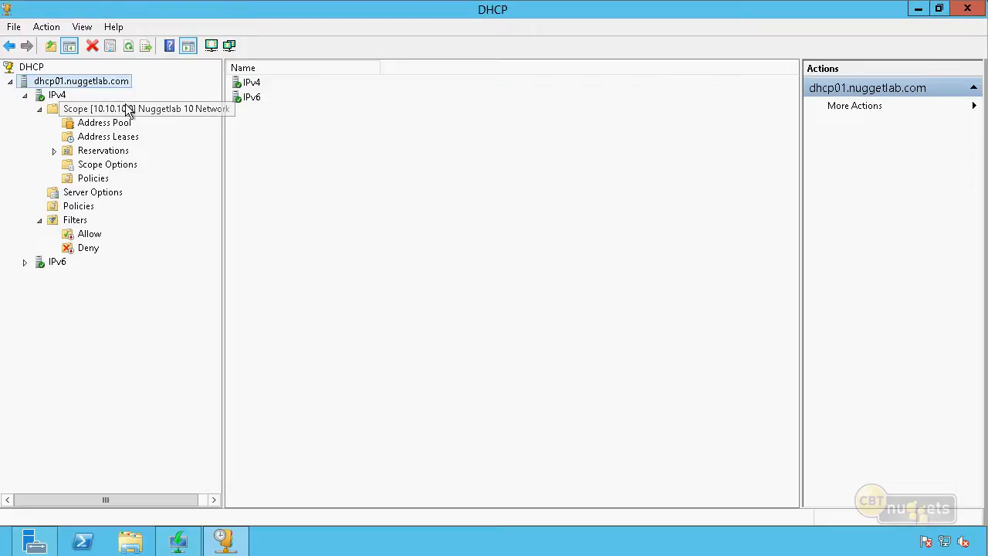
Back up the DHCP database of dhcp01.nuggetlab.com to the backup folder inside the dhcp folder
{"action": "left_click_drag", "start_coordinate": [223, 117], "coordinate": [226, 117]}
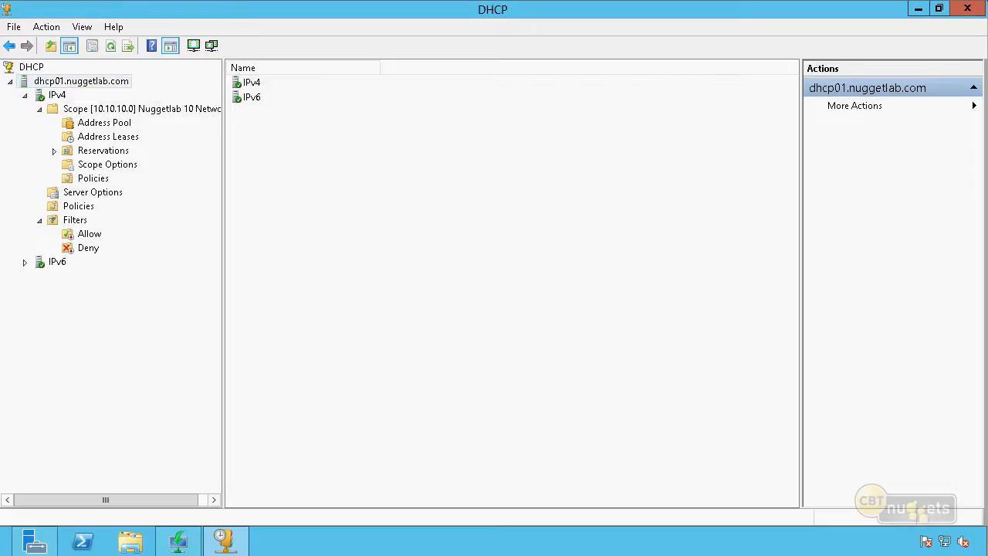
{"action": "right_click", "coordinate": [113, 77]}
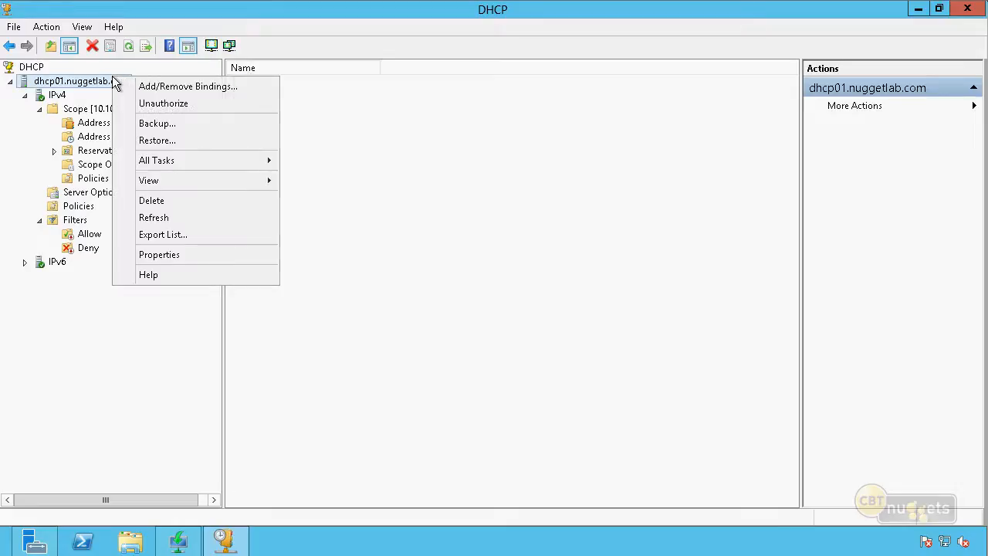
{"action": "left_click", "coordinate": [182, 123]}
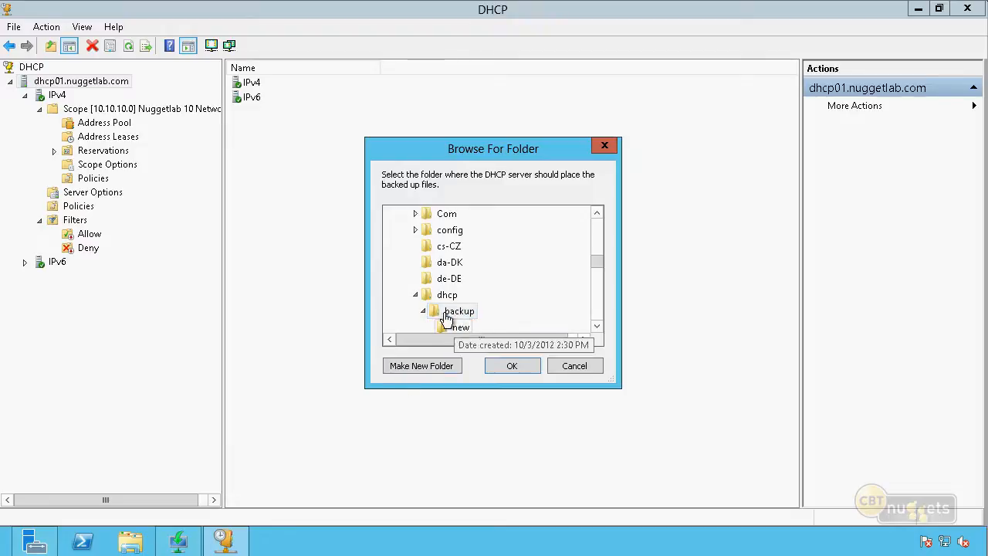
{"action": "left_click", "coordinate": [515, 366]}
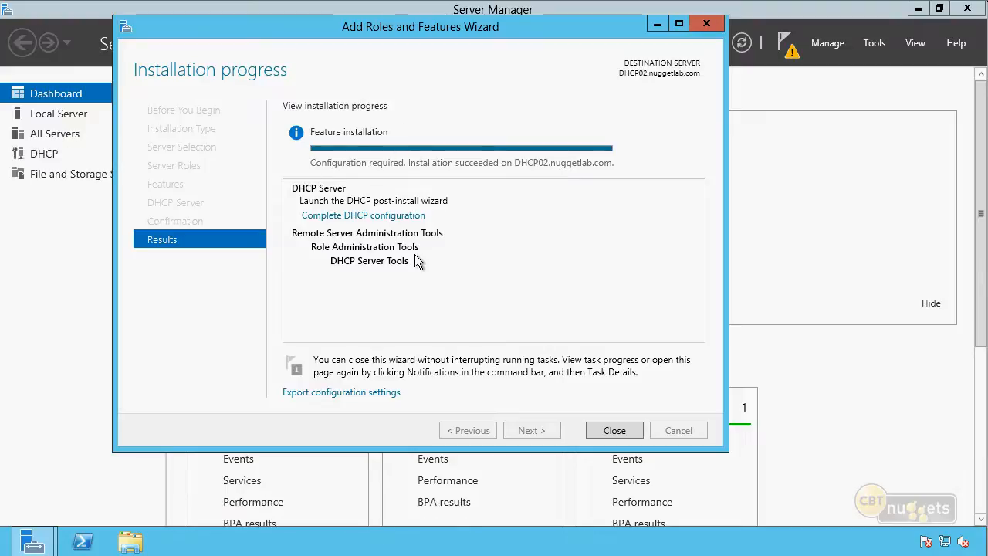
Close the finished role installation wizard on DHCP02, open the DHCP console maximized and widen its tree to fit the server name
{"action": "left_click", "coordinate": [620, 427]}
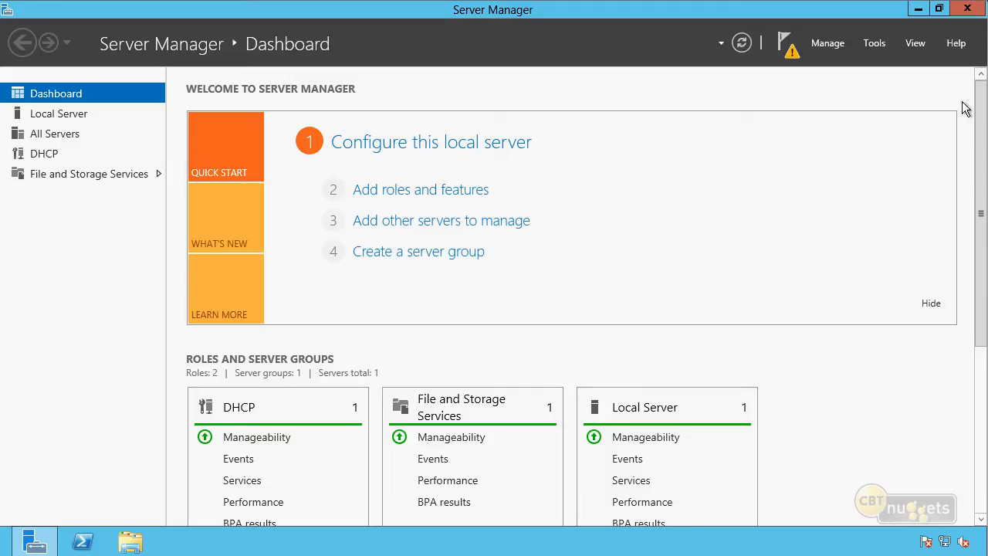
{"action": "left_click", "coordinate": [869, 44]}
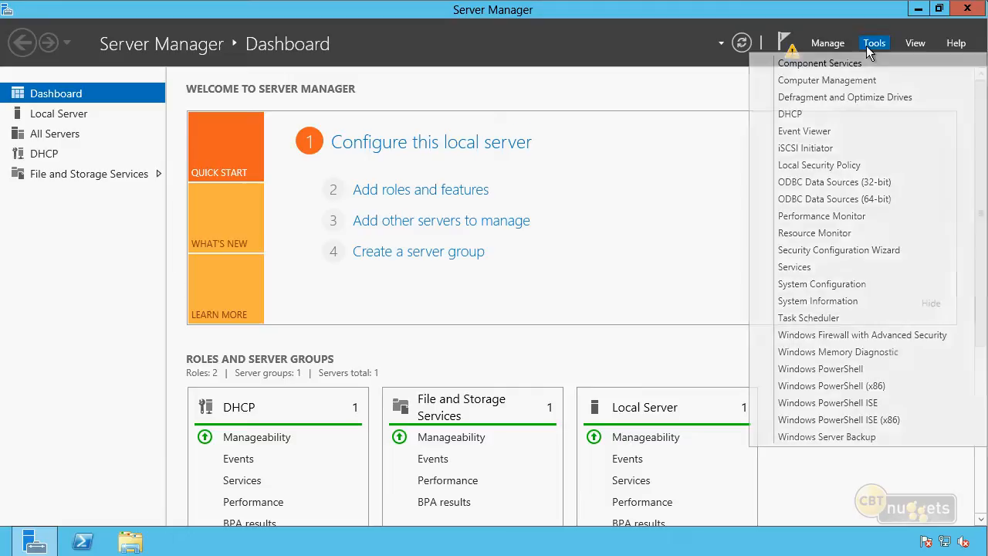
{"action": "left_click", "coordinate": [791, 114]}
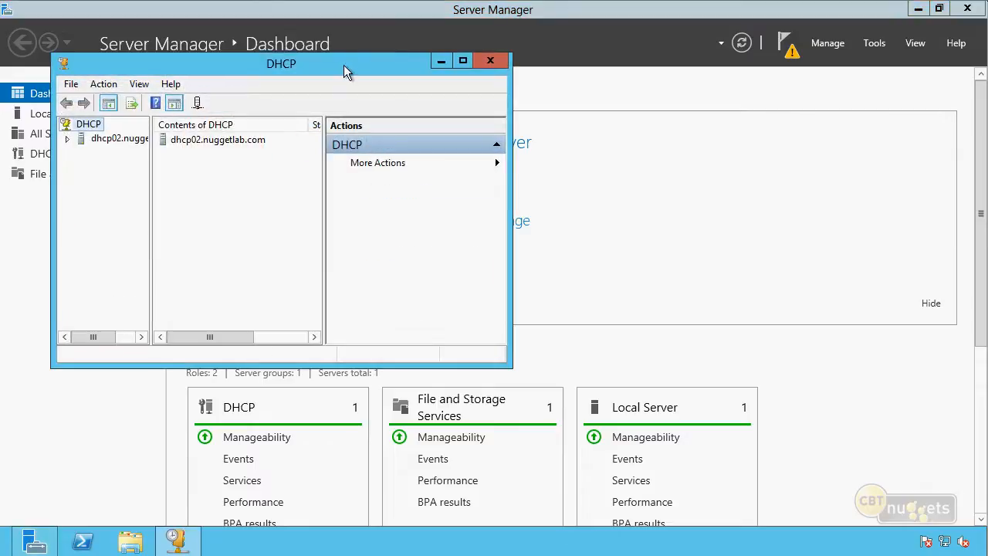
{"action": "double_click", "coordinate": [341, 65]}
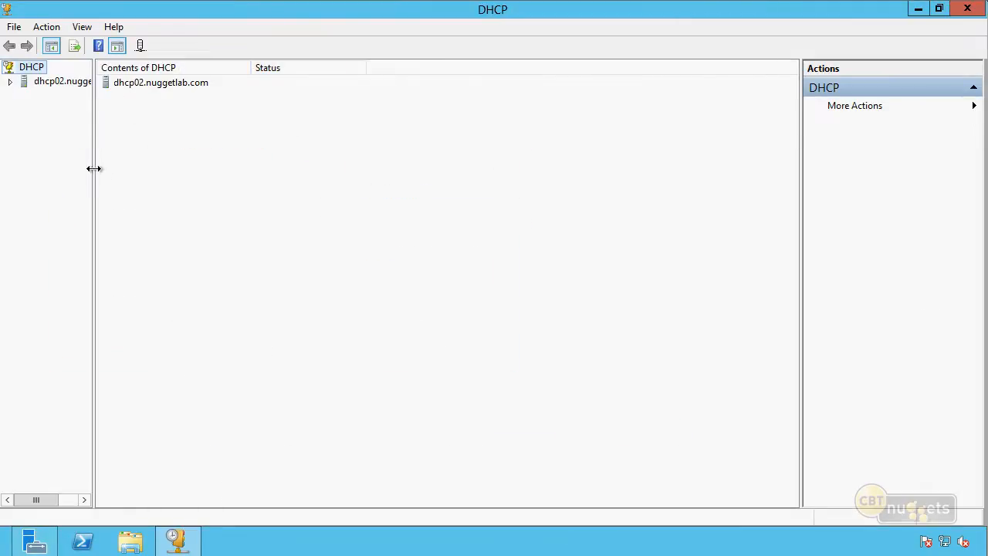
{"action": "left_click_drag", "start_coordinate": [93, 169], "coordinate": [148, 155]}
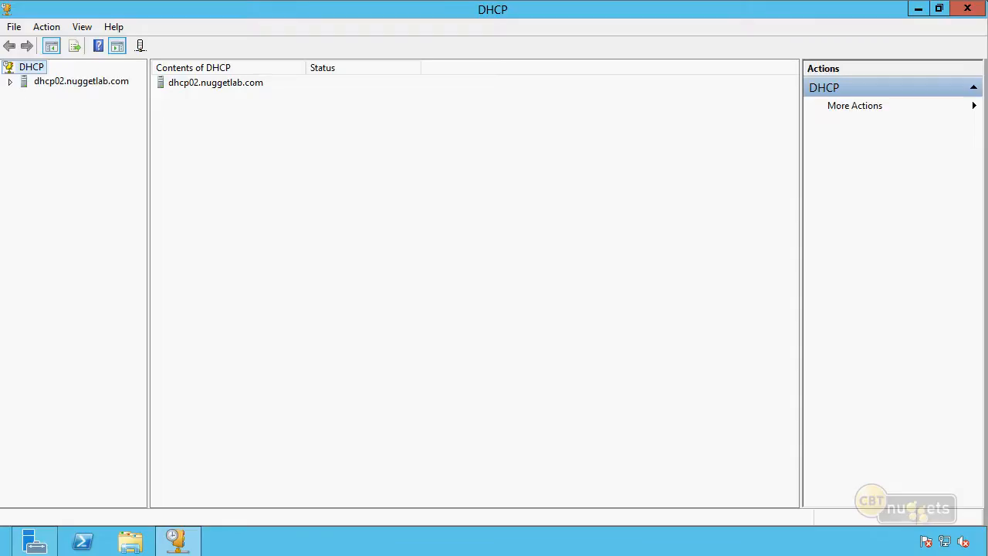
Restore the DHCP database of dhcp02.nuggetlab.com from C:\DHCP Backup, allowing the folder permission correction and the service restart
{"action": "left_click", "coordinate": [10, 81]}
{"action": "left_click", "coordinate": [81, 82]}
{"action": "right_click", "coordinate": [81, 82]}
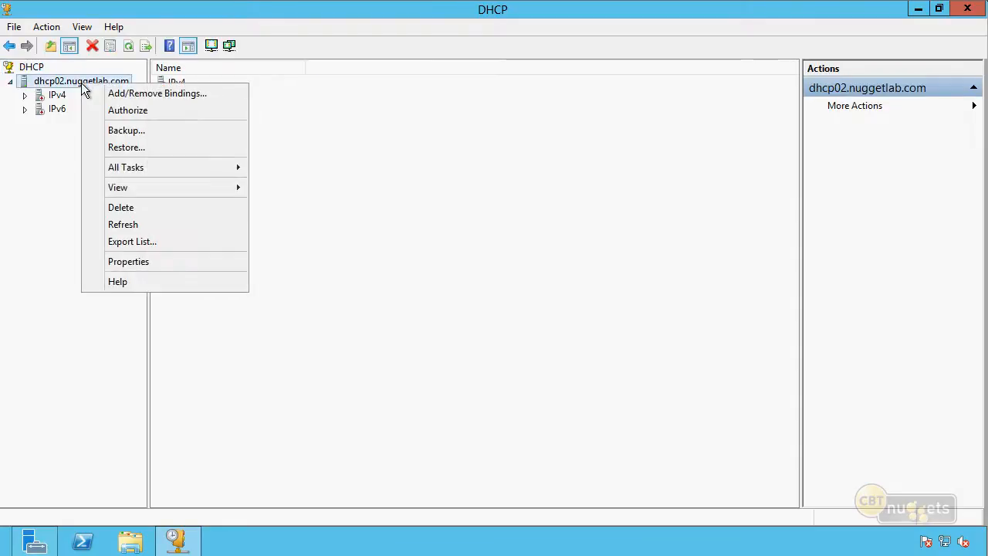
{"action": "left_click", "coordinate": [133, 147]}
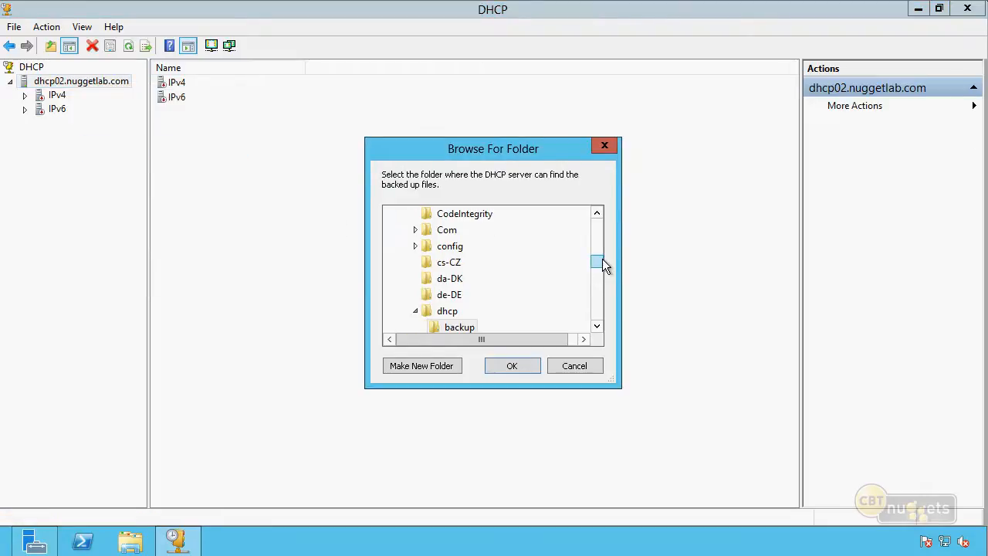
{"action": "left_click_drag", "start_coordinate": [602, 259], "coordinate": [597, 224]}
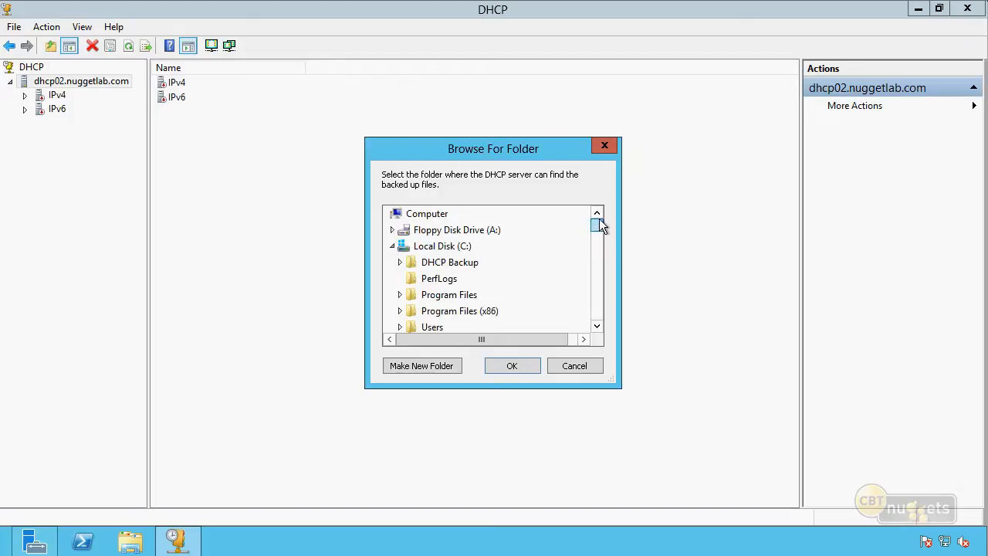
{"action": "left_click", "coordinate": [454, 264]}
{"action": "left_click", "coordinate": [505, 367]}
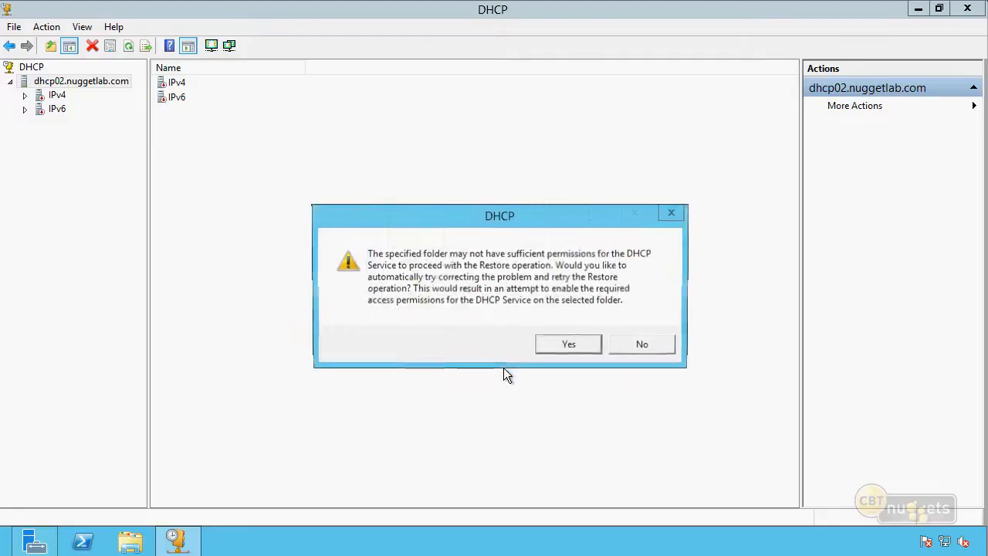
{"action": "left_click", "coordinate": [571, 349]}
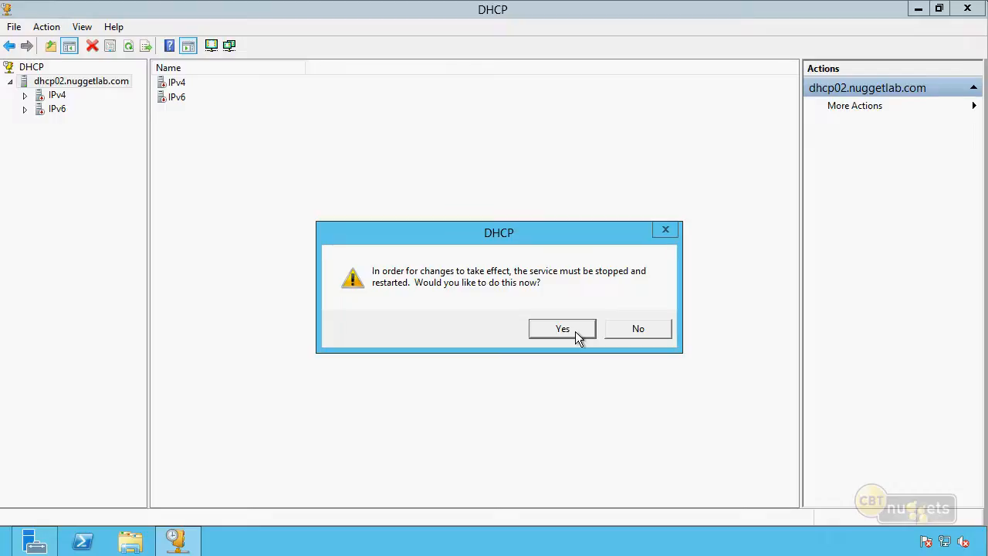
{"action": "left_click", "coordinate": [556, 328]}
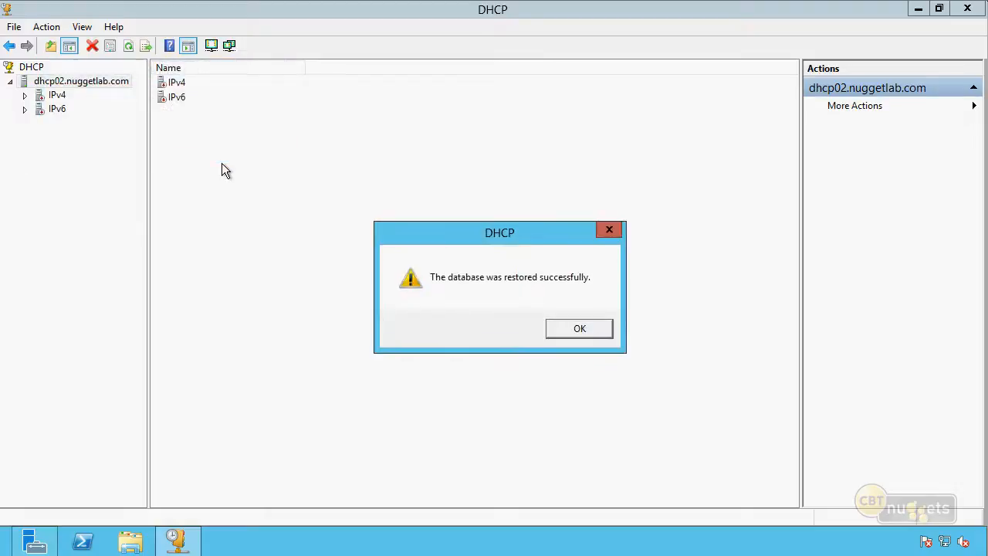
{"action": "left_click", "coordinate": [579, 329]}
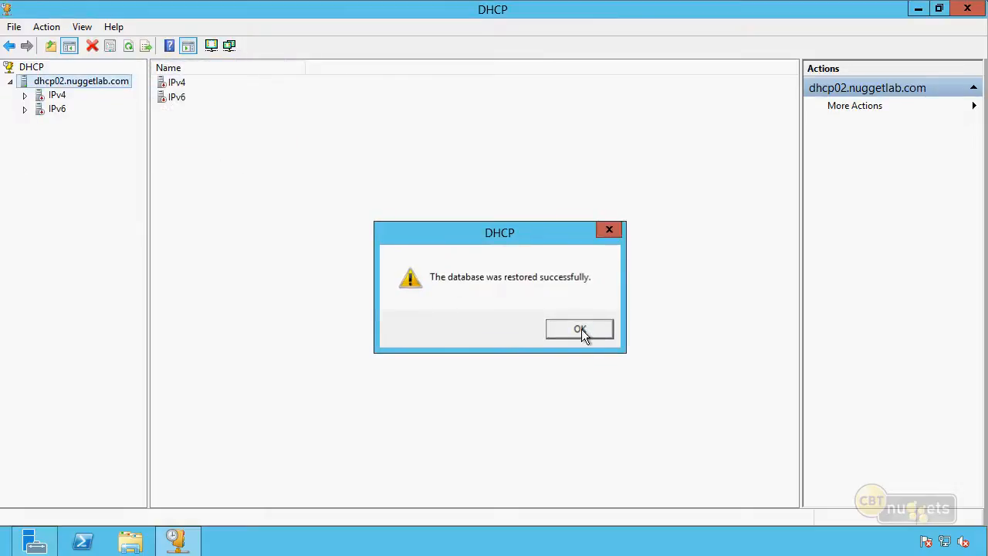
Review the restored IPv4 configuration on dhcp02: address pool, scope options, server options, Deny filter and address leases
{"action": "left_click", "coordinate": [24, 95]}
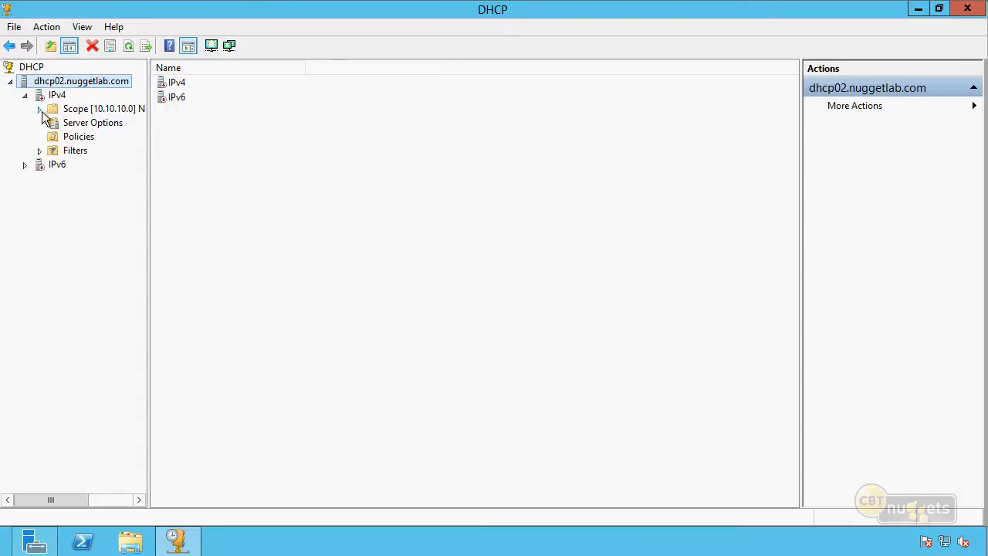
{"action": "left_click", "coordinate": [39, 109]}
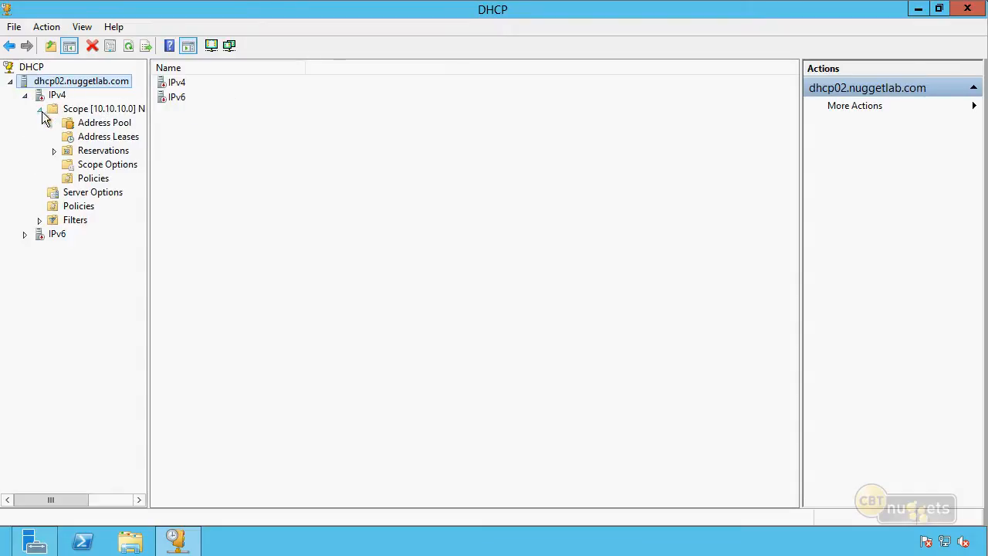
{"action": "left_click", "coordinate": [110, 125]}
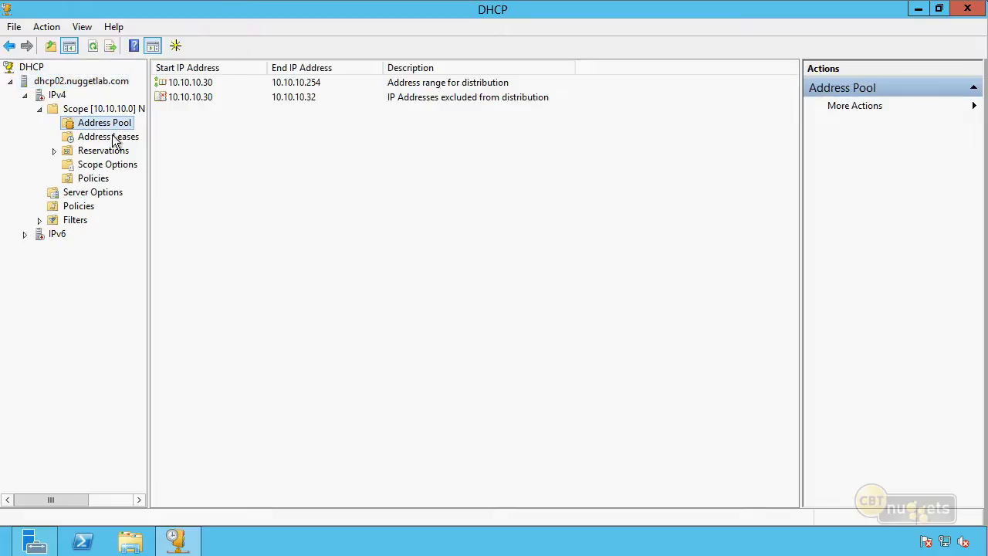
{"action": "left_click", "coordinate": [97, 167]}
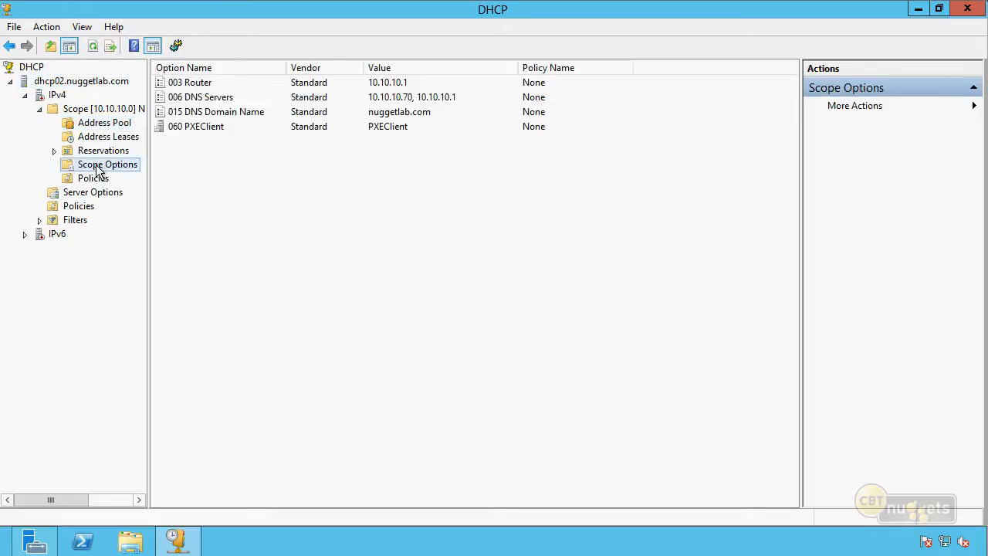
{"action": "left_click", "coordinate": [68, 194]}
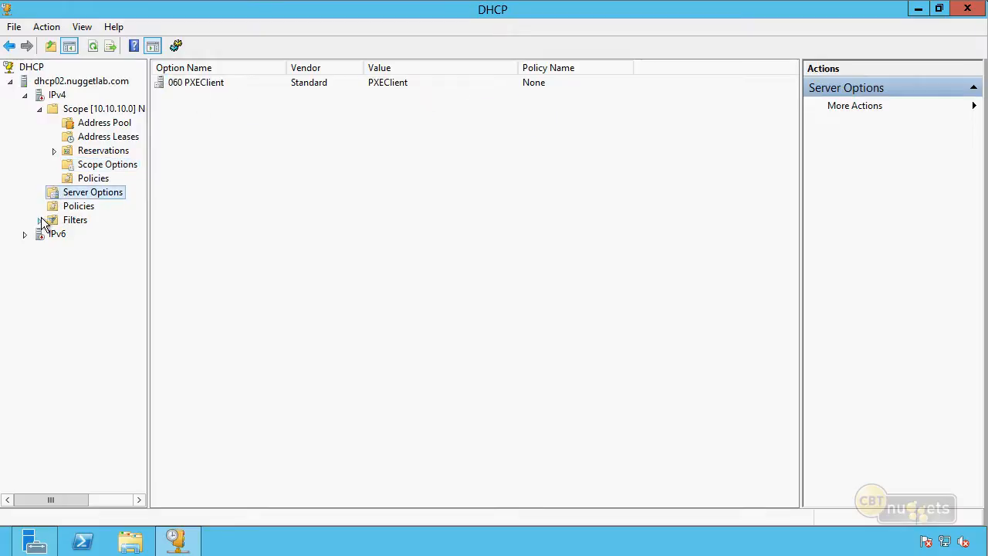
{"action": "left_click", "coordinate": [40, 220]}
{"action": "left_click", "coordinate": [82, 250]}
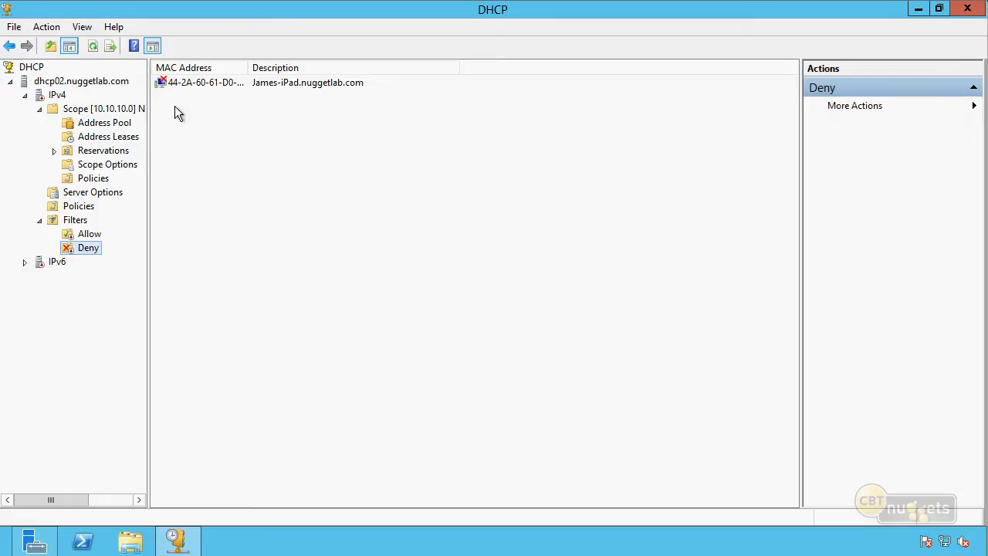
{"action": "left_click", "coordinate": [125, 138]}
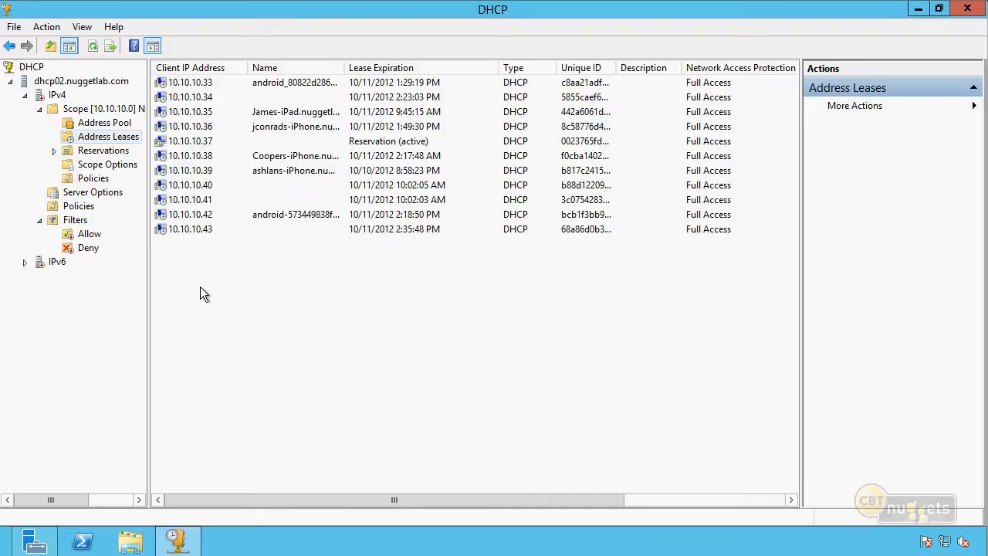
{"action": "left_click", "coordinate": [62, 95]}
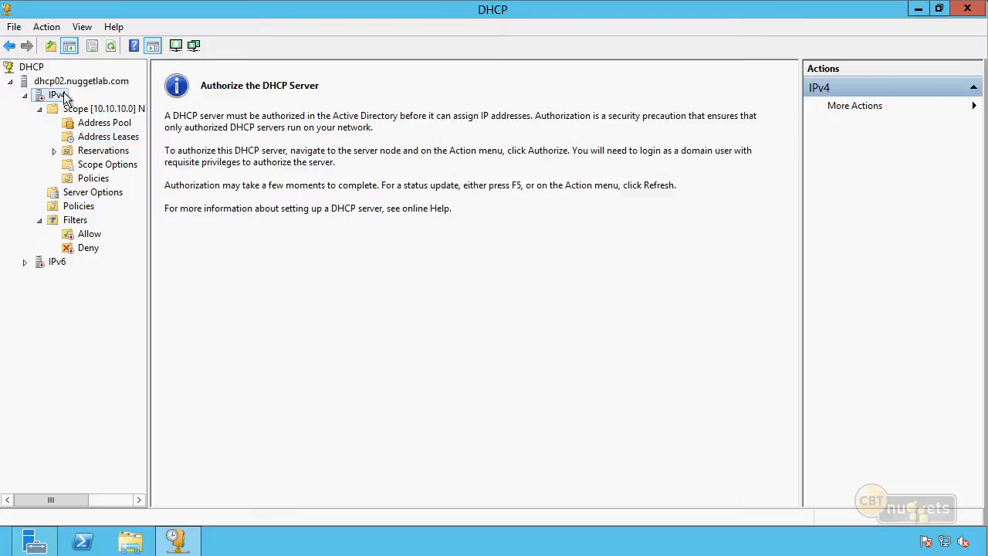
Authorize dhcp02.nuggetlab.com, refresh the server and expand its IPv4 scope 10.10.10.0
{"action": "left_click", "coordinate": [69, 86]}
{"action": "right_click", "coordinate": [69, 86]}
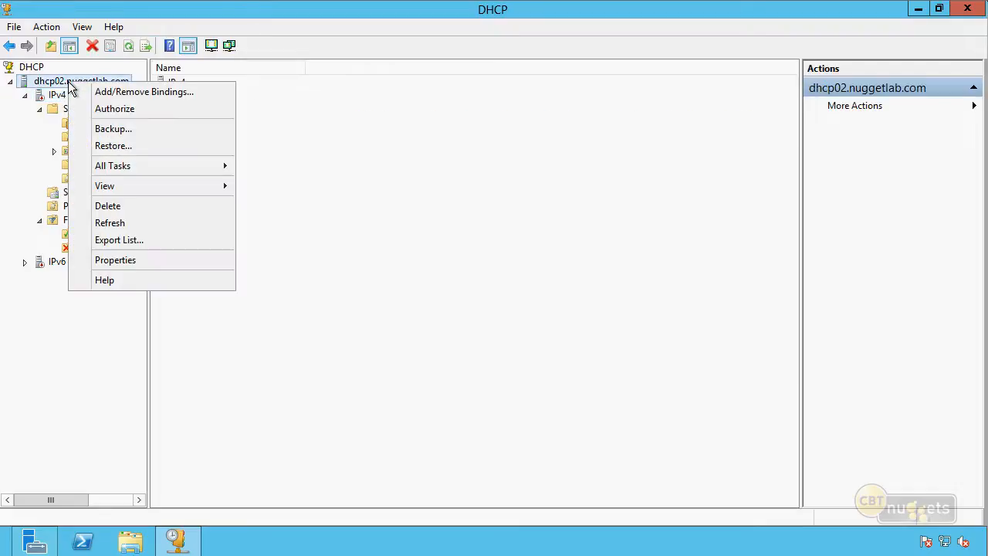
{"action": "left_click", "coordinate": [131, 111]}
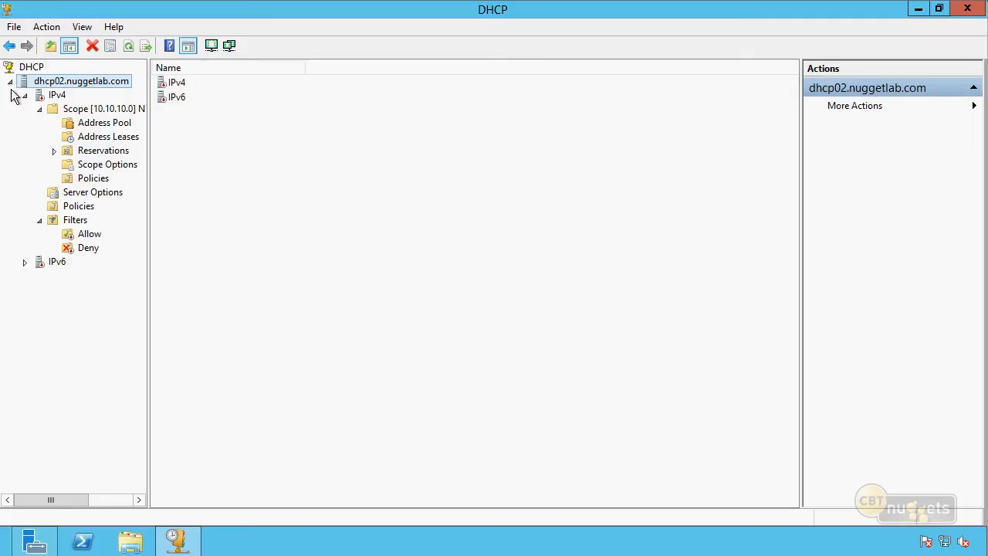
{"action": "left_click", "coordinate": [127, 46]}
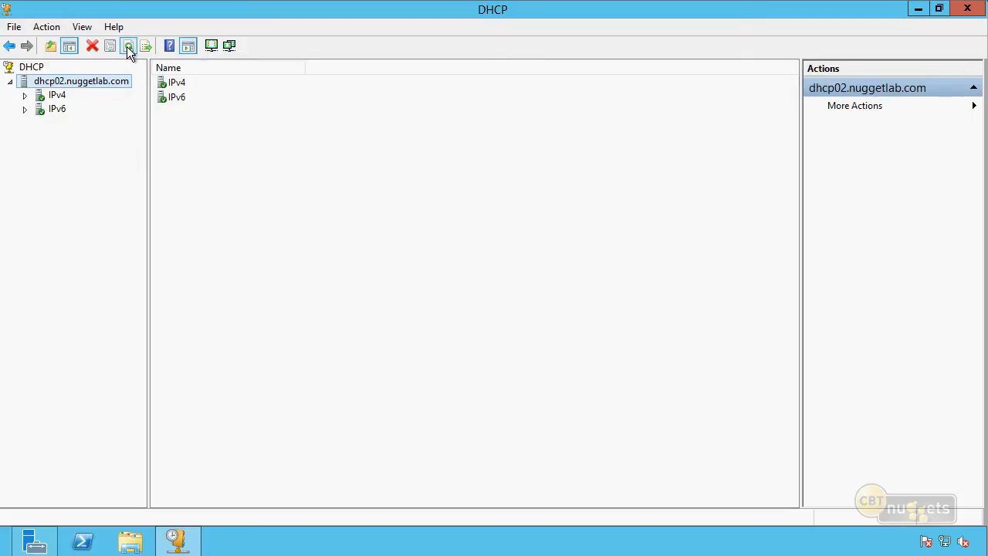
{"action": "left_click", "coordinate": [25, 95]}
{"action": "left_click", "coordinate": [41, 109]}
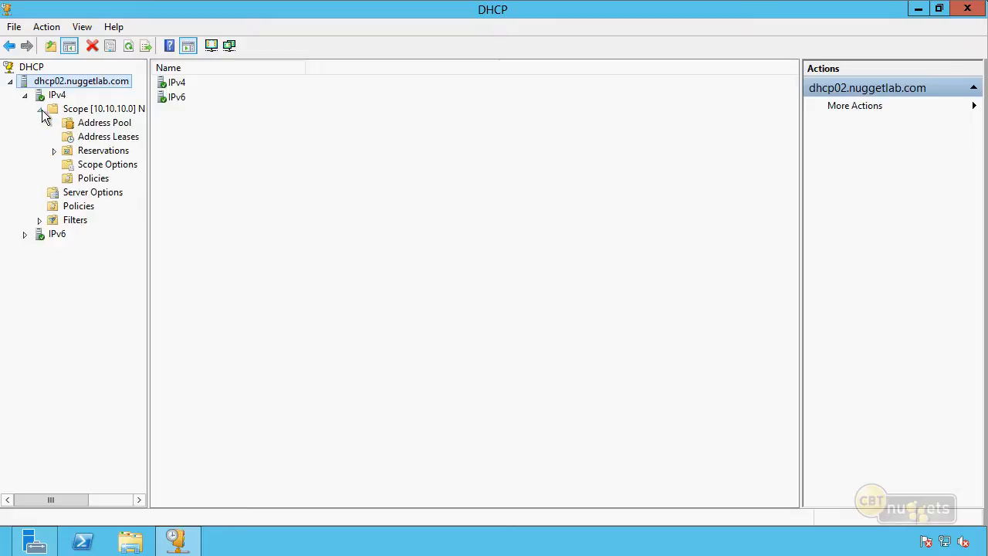
{"action": "left_click", "coordinate": [351, 243]}
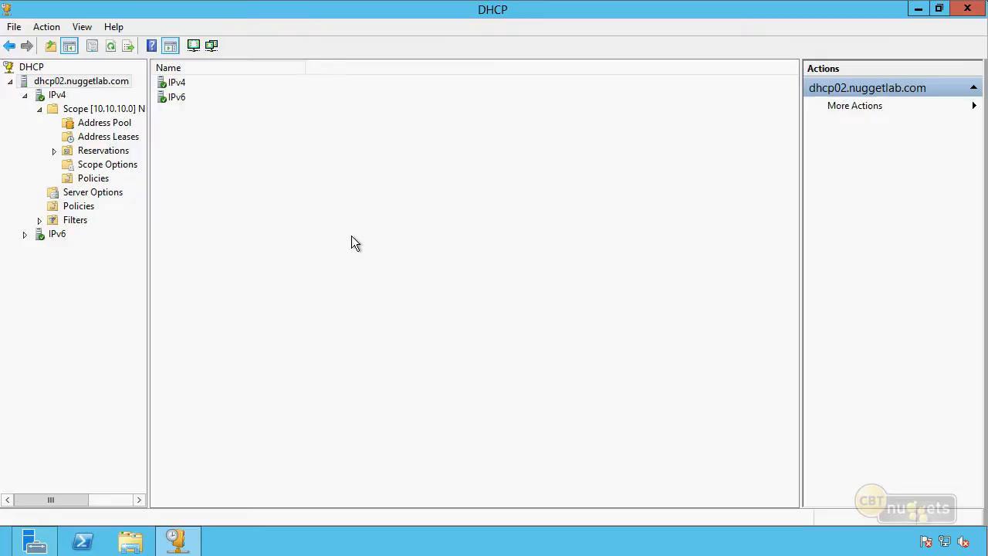
Verify the consistency of all IPv4 scopes on dhcp02 with Reconcile All Scopes, and close the dialog
{"action": "left_click", "coordinate": [58, 94]}
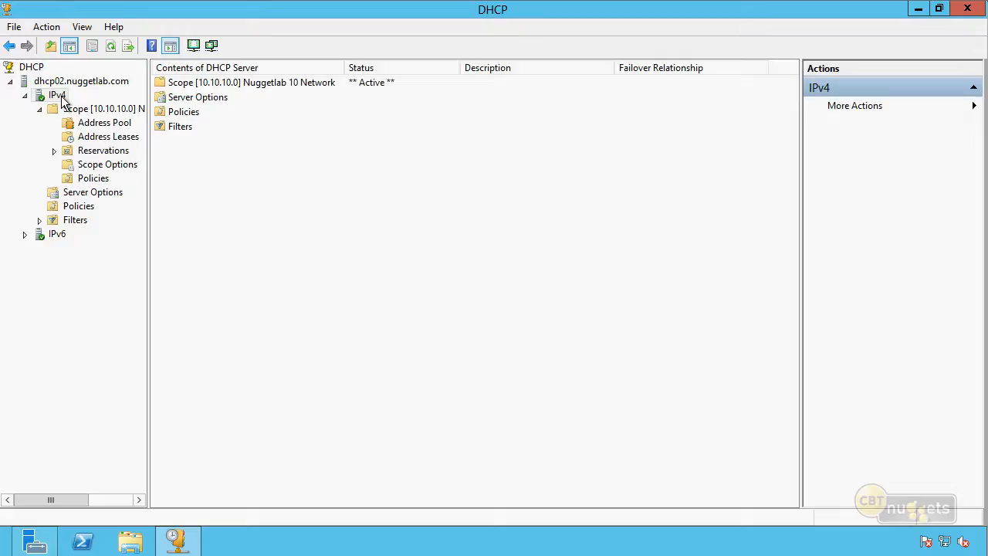
{"action": "right_click", "coordinate": [61, 99]}
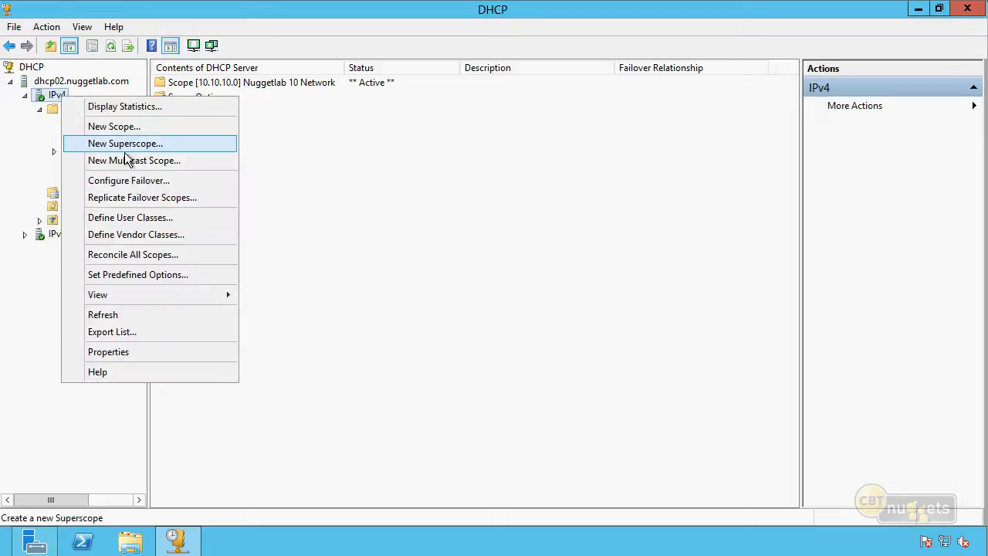
{"action": "left_click", "coordinate": [194, 254]}
{"action": "left_click", "coordinate": [199, 295]}
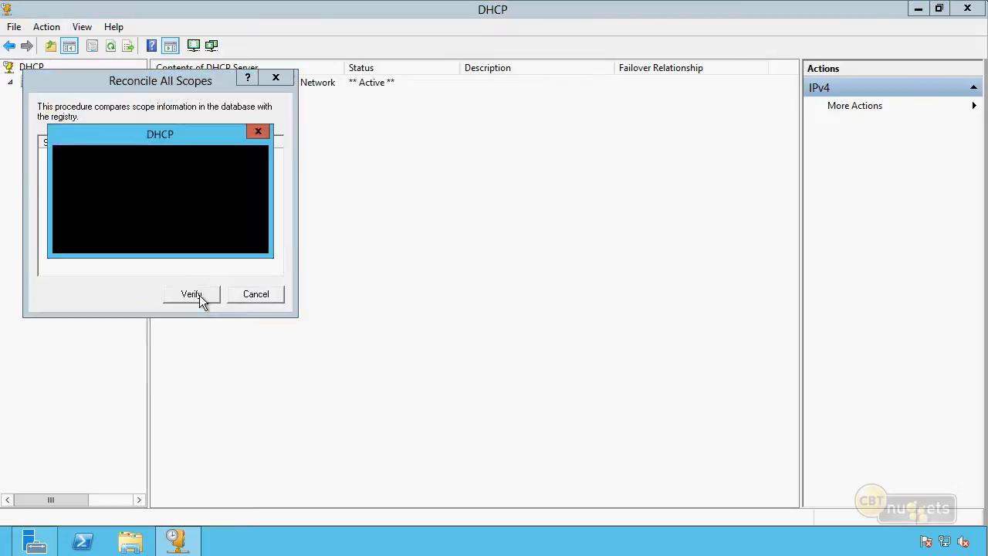
{"action": "left_click", "coordinate": [561, 326]}
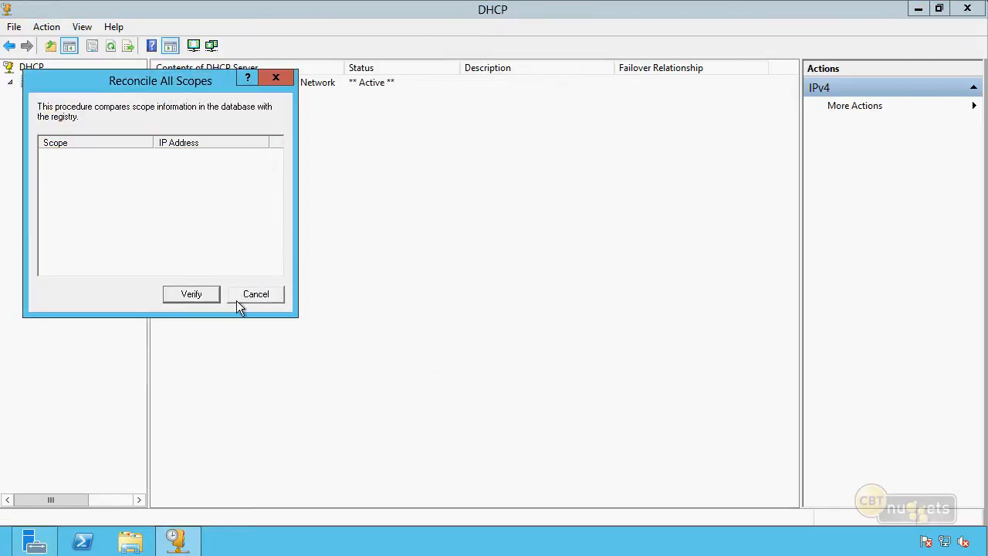
{"action": "left_click", "coordinate": [256, 293]}
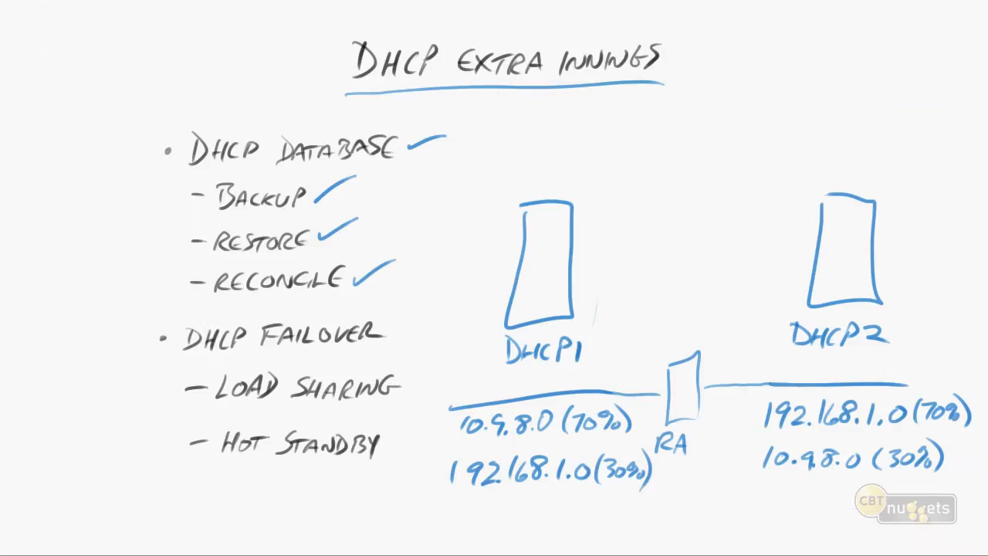
{"action": "left_click_drag", "start_coordinate": [387, 325], "coordinate": [421, 314]}
{"action": "left_click_drag", "start_coordinate": [573, 434], "coordinate": [611, 434]}
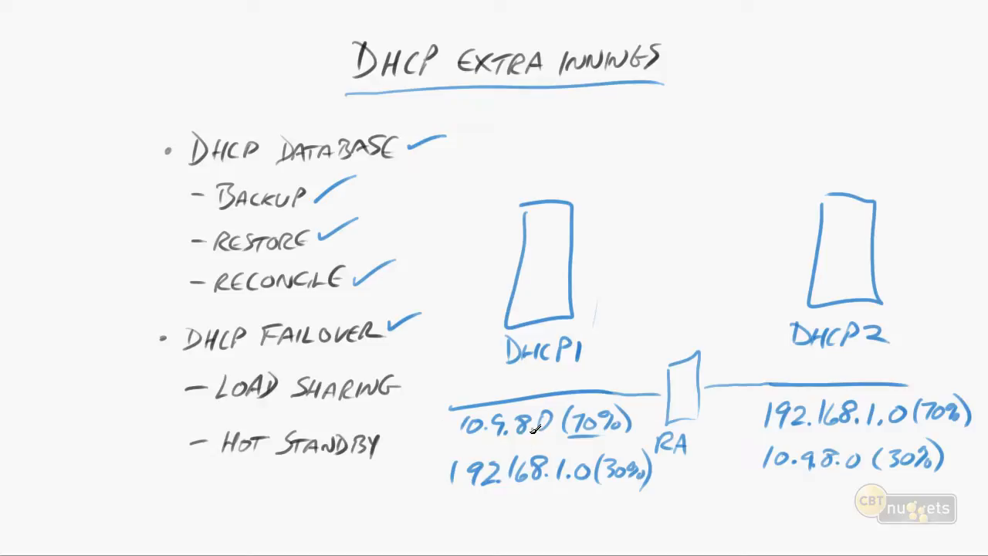
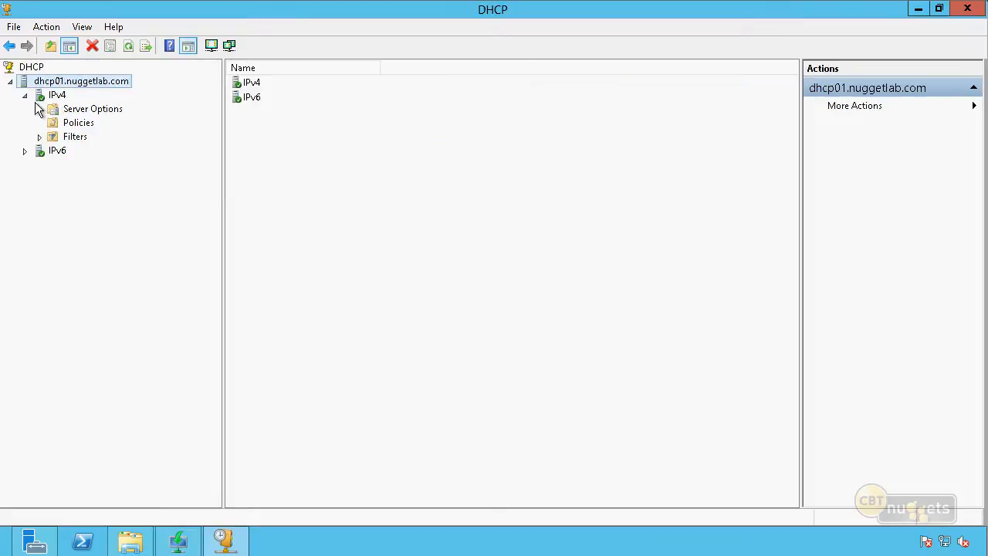
{"action": "right_click", "coordinate": [86, 77]}
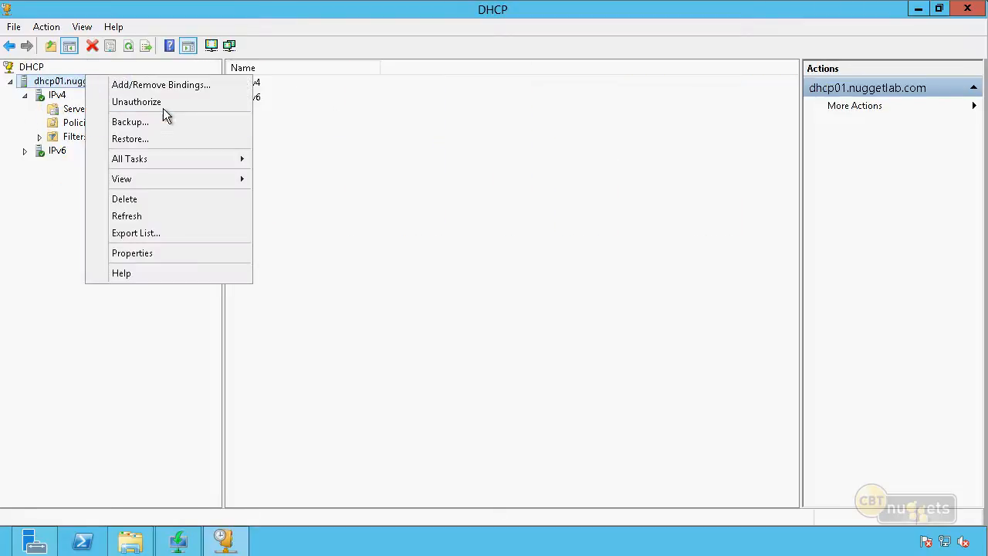
{"action": "left_click", "coordinate": [67, 64]}
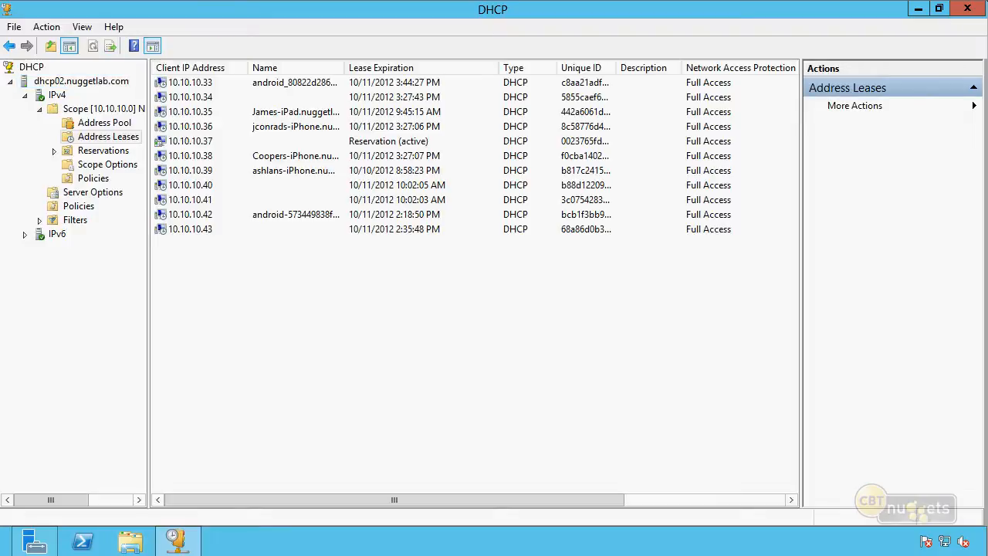
{"action": "left_click", "coordinate": [57, 95]}
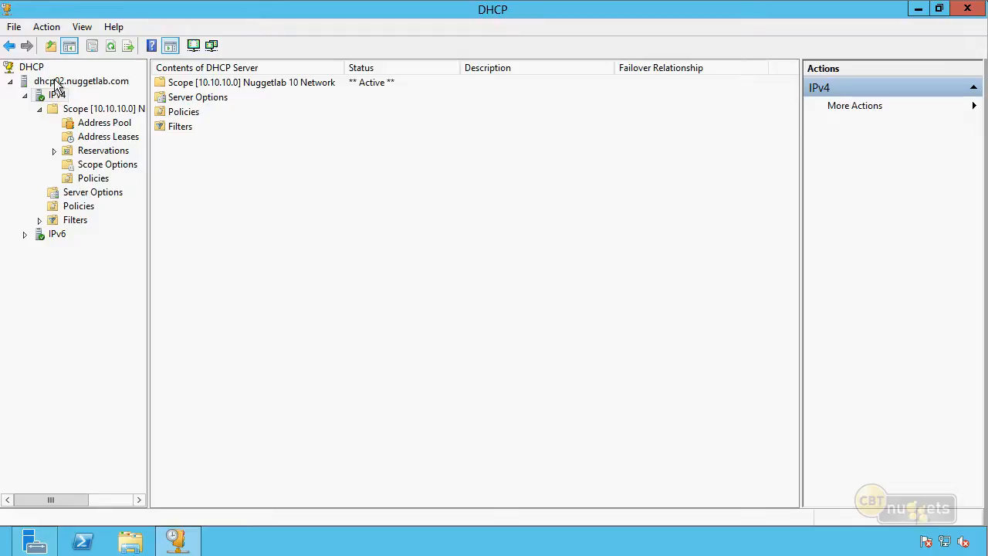
Add the authorized DHCP server dhcp01.nuggetlab.com to the console on dhcp02 and expand its IPv4 node
{"action": "left_click", "coordinate": [36, 68]}
{"action": "right_click", "coordinate": [38, 68]}
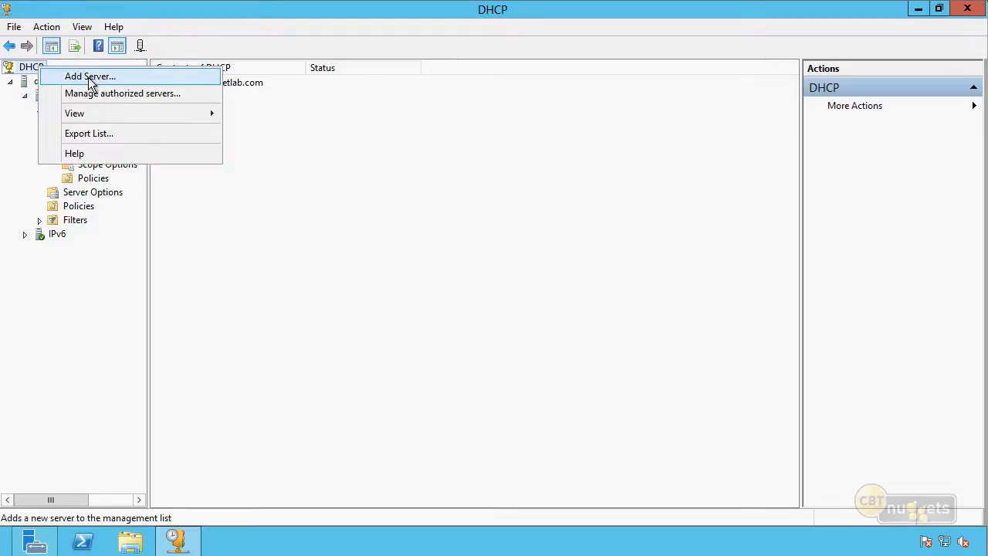
{"action": "left_click", "coordinate": [90, 77]}
{"action": "left_click", "coordinate": [341, 230]}
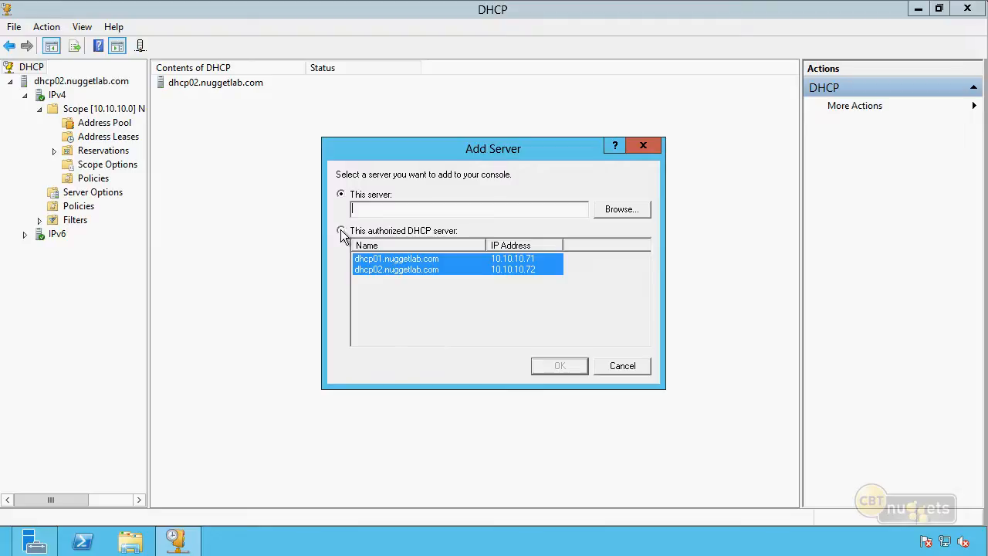
{"action": "left_click", "coordinate": [399, 259]}
{"action": "left_click", "coordinate": [557, 366]}
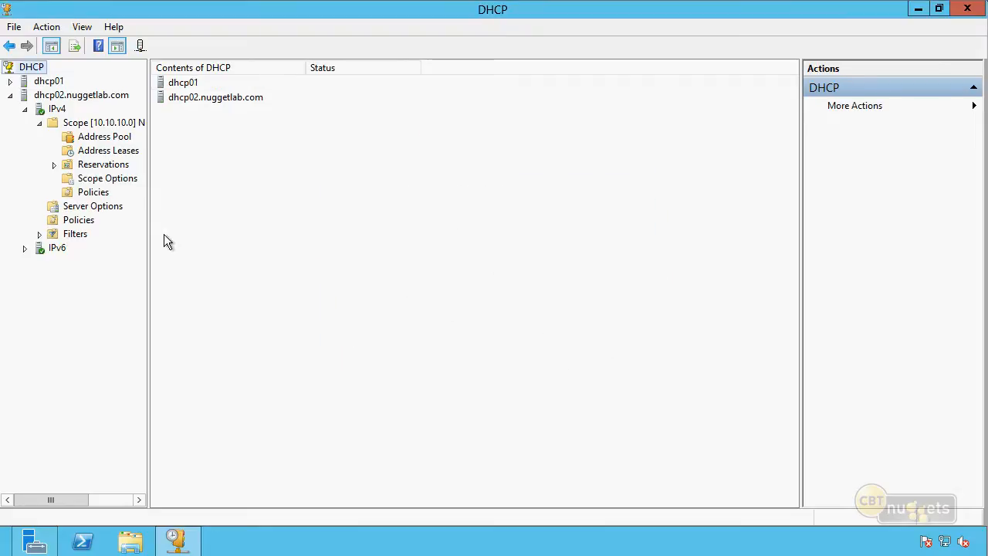
{"action": "left_click", "coordinate": [9, 81]}
{"action": "left_click", "coordinate": [25, 95]}
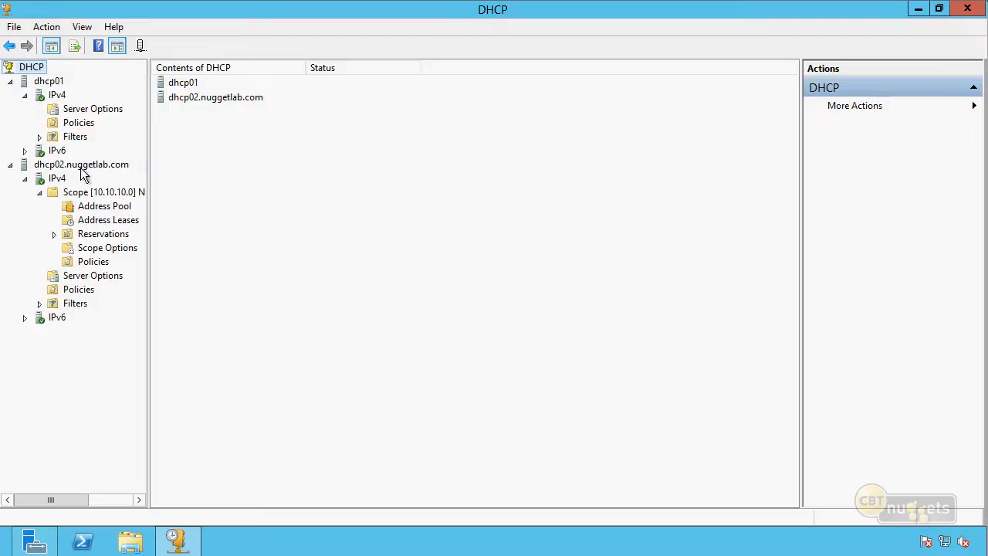
Start a failover configuration for IPv4 on dhcp02.nuggetlab.com with all available scopes selected
{"action": "left_click", "coordinate": [61, 182]}
{"action": "right_click", "coordinate": [61, 183]}
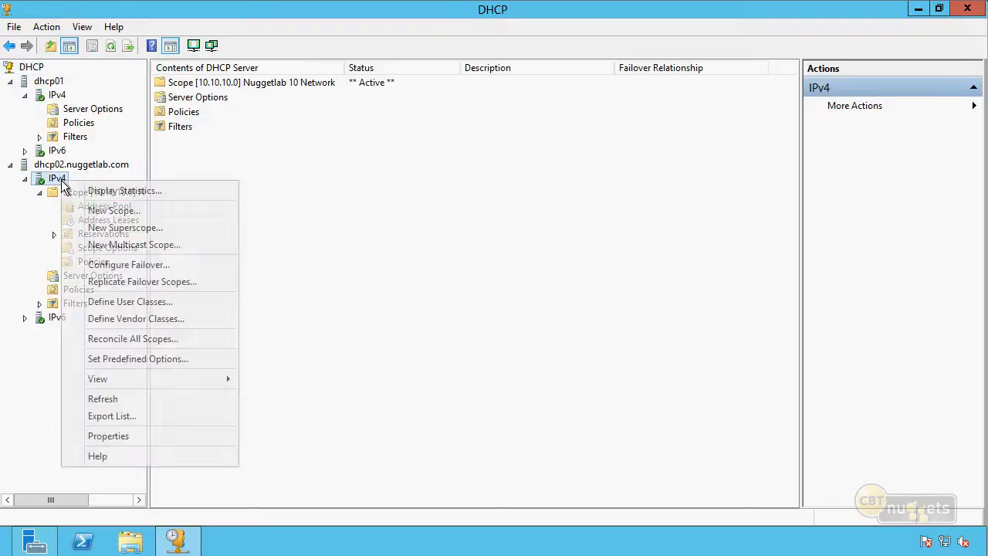
{"action": "left_click", "coordinate": [179, 267]}
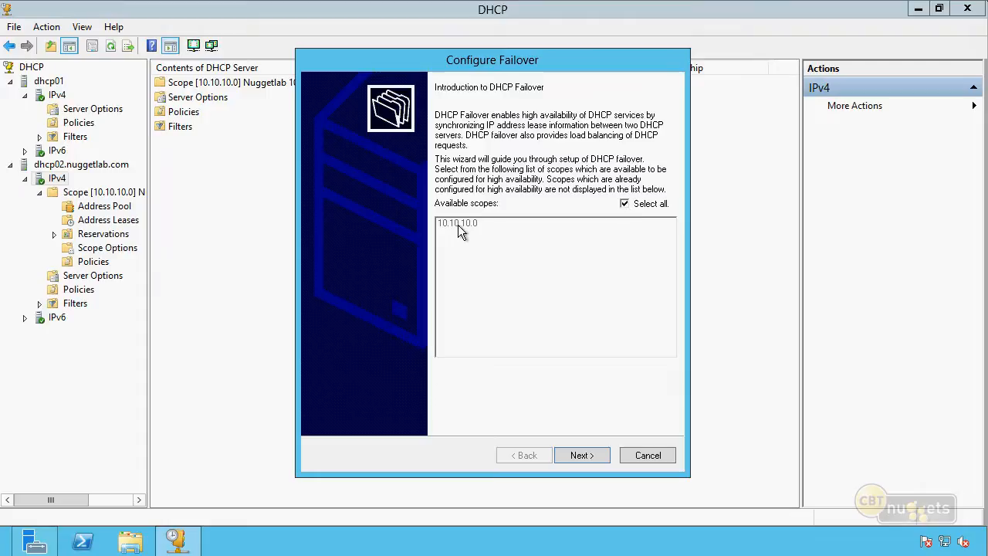
{"action": "left_click", "coordinate": [625, 204]}
{"action": "left_click", "coordinate": [624, 204]}
{"action": "left_click", "coordinate": [596, 455]}
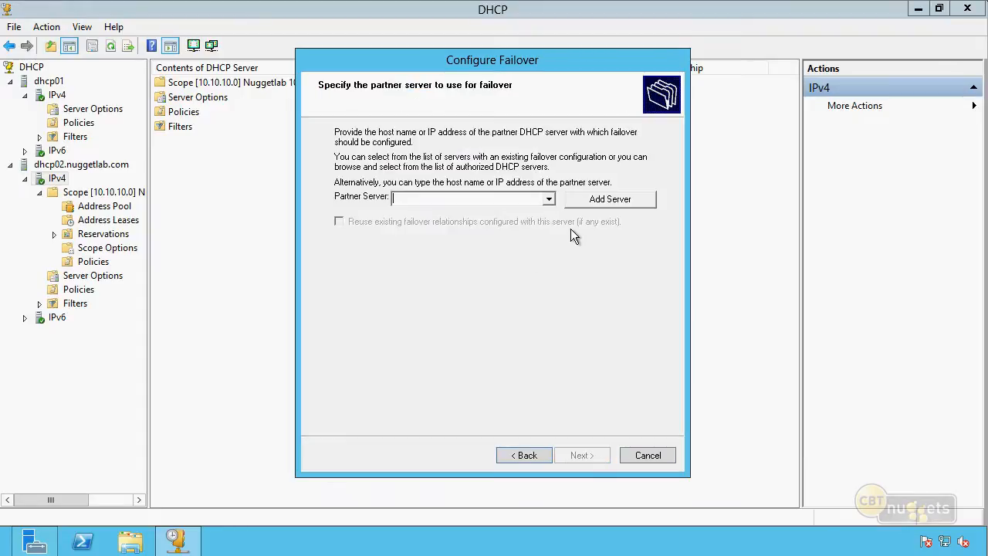
Choose the authorized server dhcp01.nuggetlab.com as the failover partner and continue to the relationship settings
{"action": "left_click", "coordinate": [547, 199]}
{"action": "left_click", "coordinate": [587, 199]}
{"action": "left_click", "coordinate": [339, 230]}
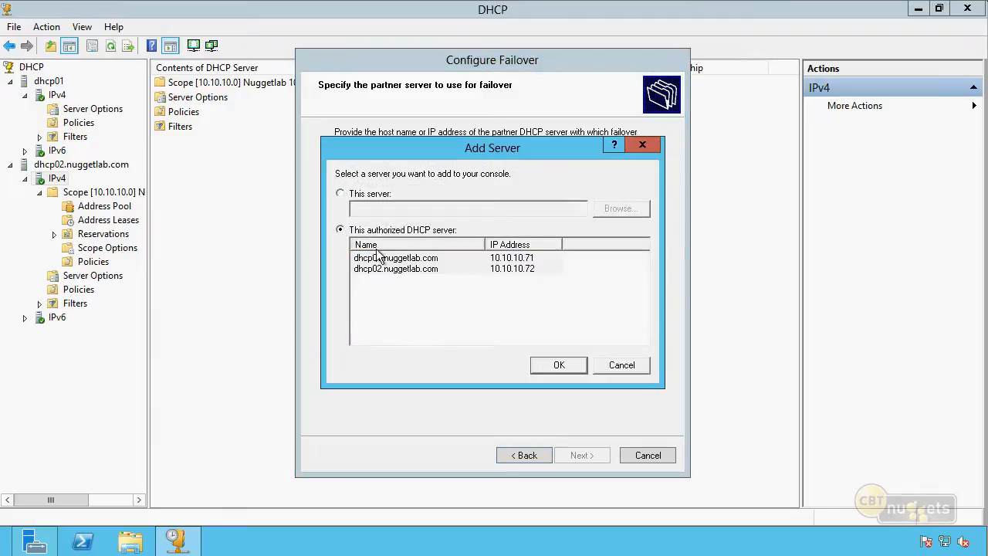
{"action": "left_click", "coordinate": [409, 258]}
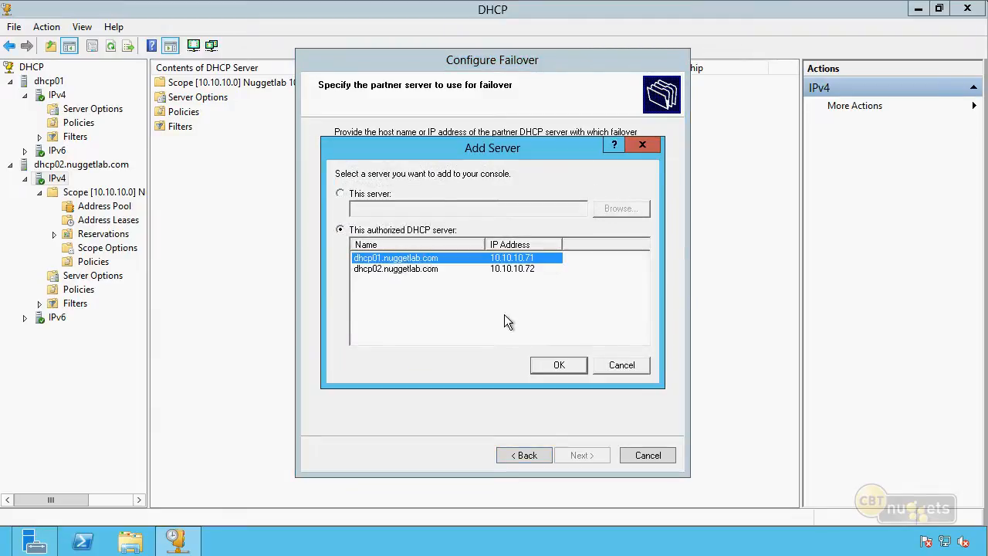
{"action": "left_click", "coordinate": [580, 374]}
{"action": "left_click", "coordinate": [584, 456]}
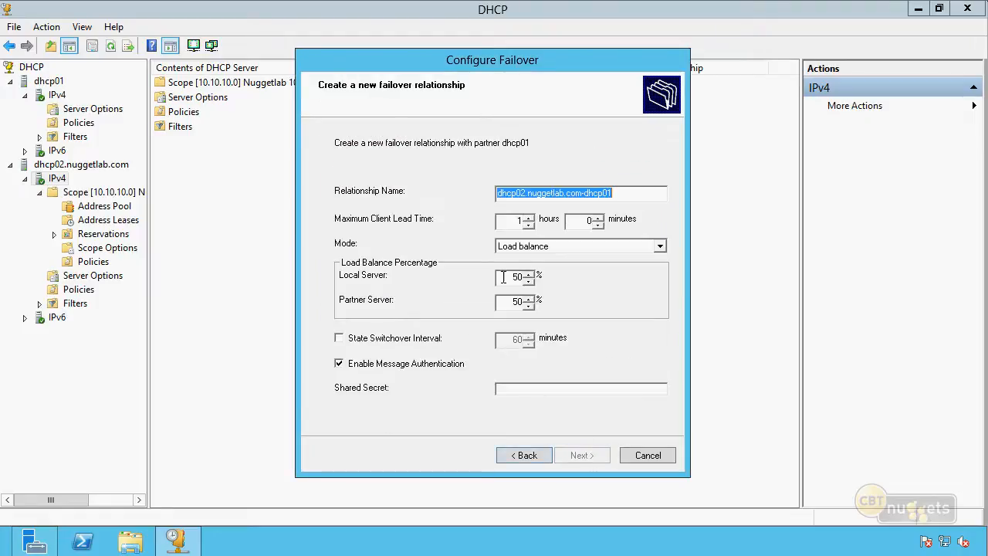
Create the failover relationship in Load balance mode with 50% per server and message authentication disabled, and close the progress report
{"action": "double_click", "coordinate": [510, 277]}
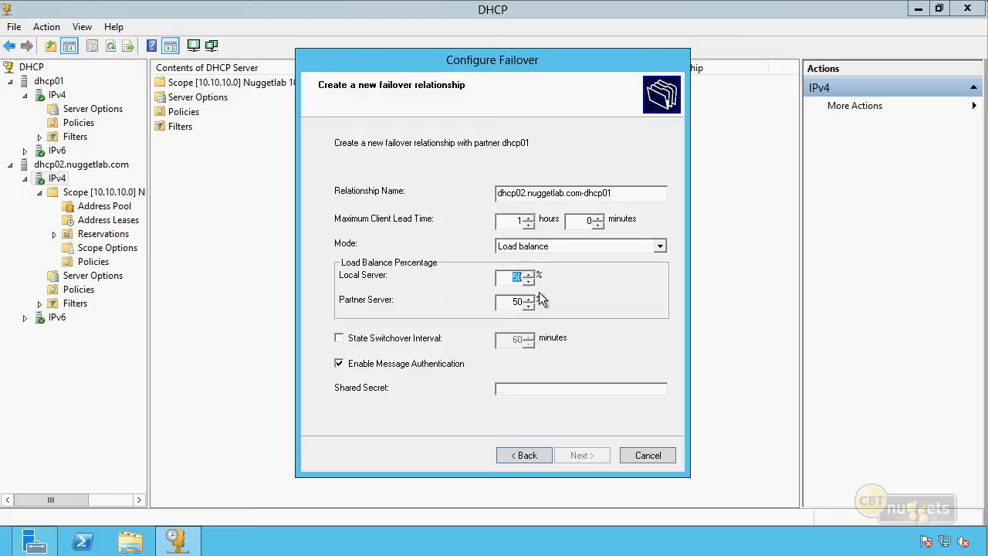
{"action": "key", "text": "Tab"}
{"action": "left_click", "coordinate": [339, 364]}
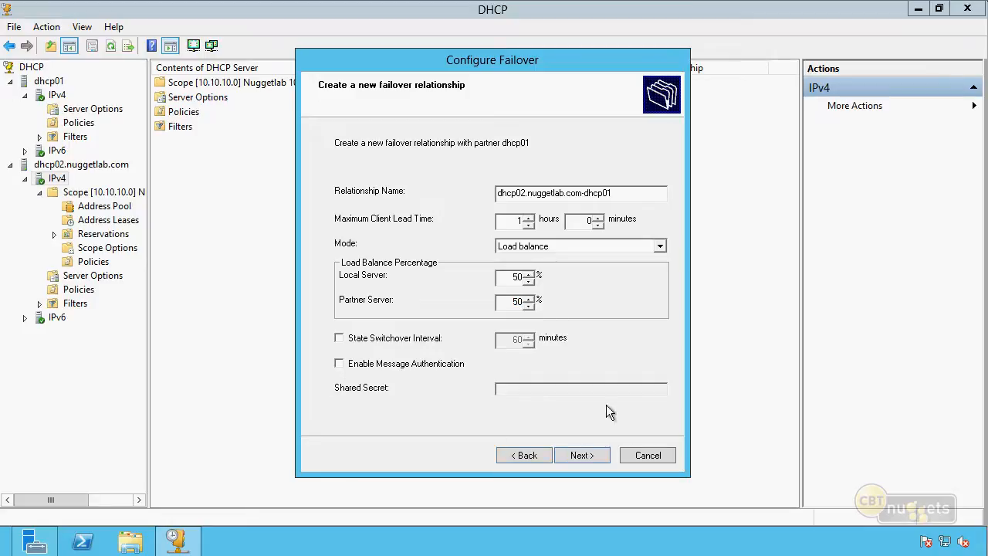
{"action": "left_click", "coordinate": [596, 454]}
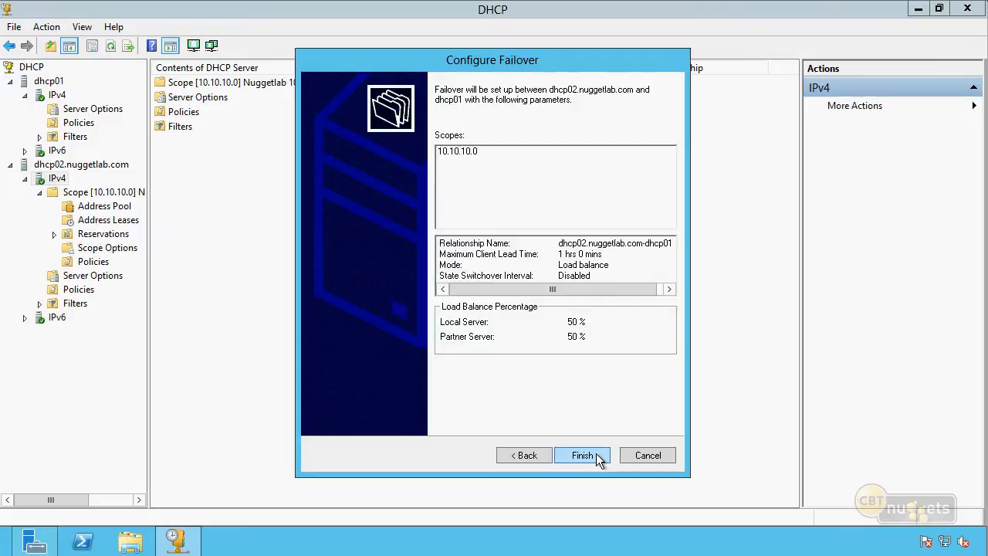
{"action": "left_click", "coordinate": [596, 454]}
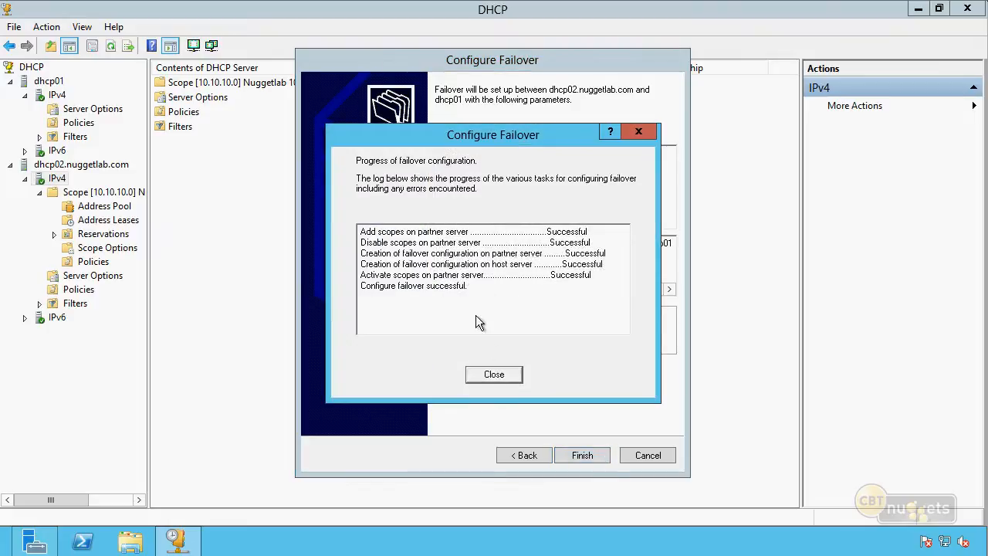
{"action": "left_click", "coordinate": [495, 373]}
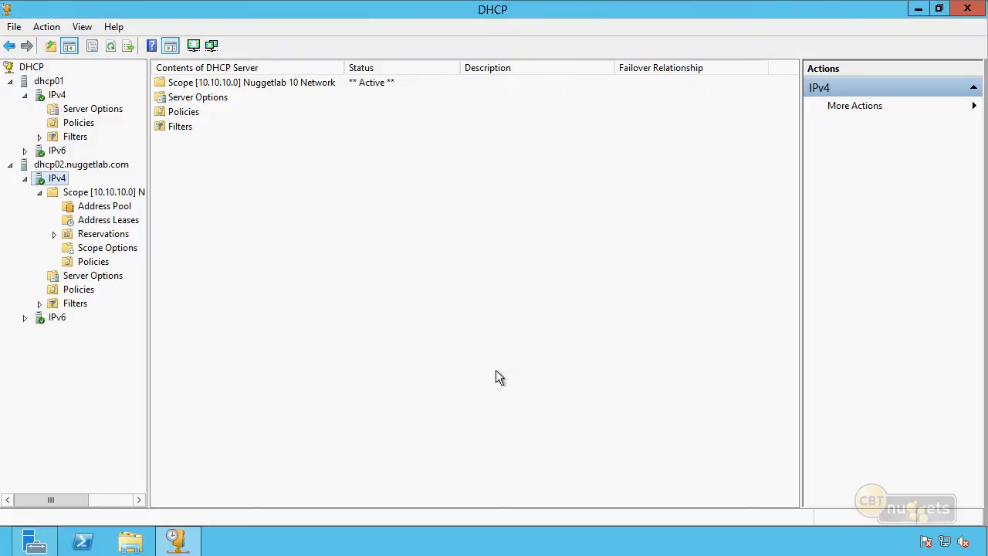
Refresh dhcp01 and expand its IPv4 scope 10.10.10.0
{"action": "left_click", "coordinate": [48, 81]}
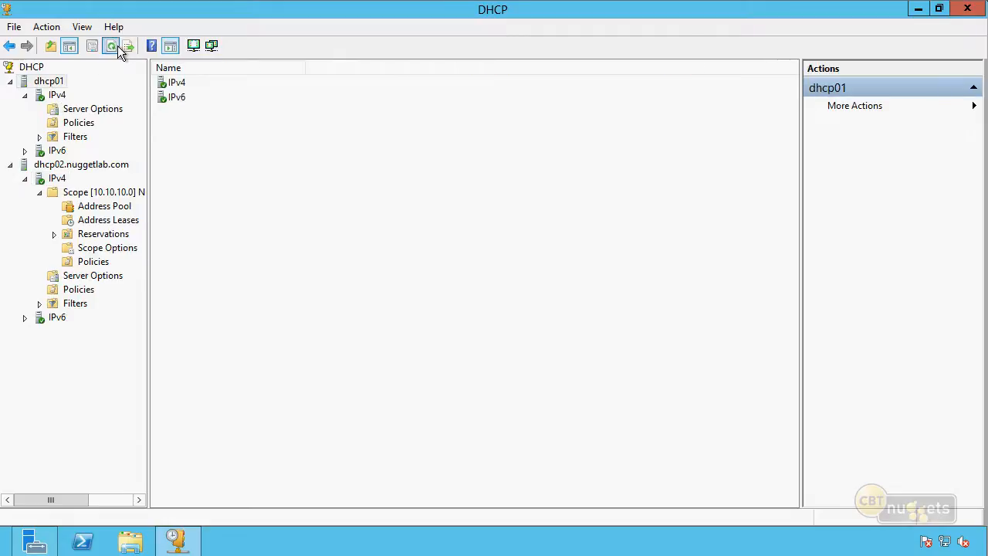
{"action": "left_click", "coordinate": [112, 46]}
{"action": "left_click", "coordinate": [24, 95]}
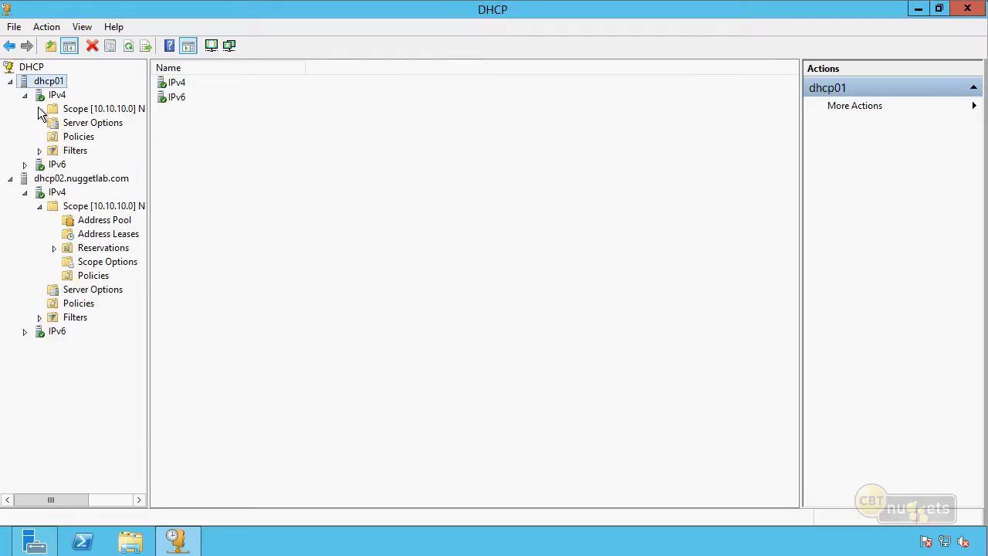
{"action": "left_click", "coordinate": [39, 109]}
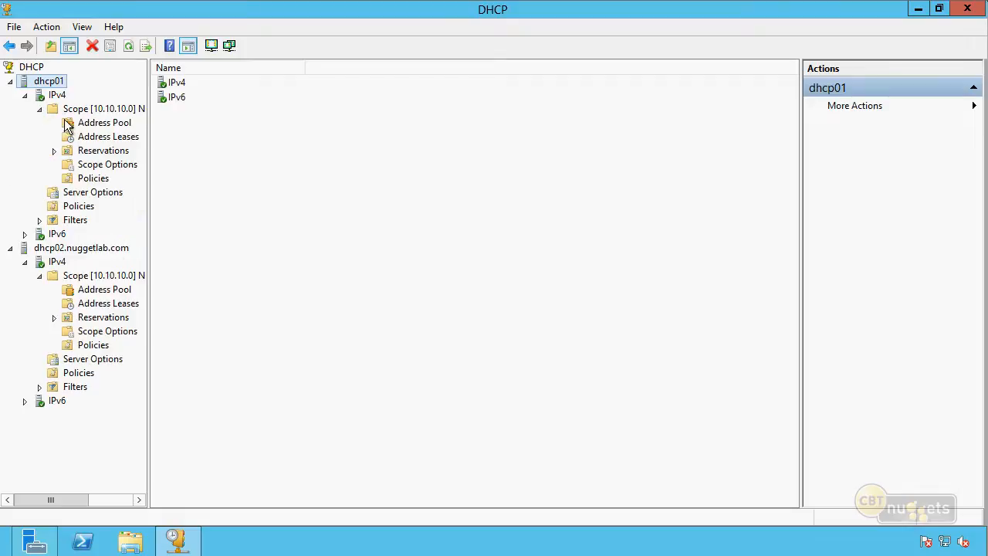
Compare the address leases and the Deny filters of dhcp01 and dhcp02
{"action": "left_click", "coordinate": [107, 137]}
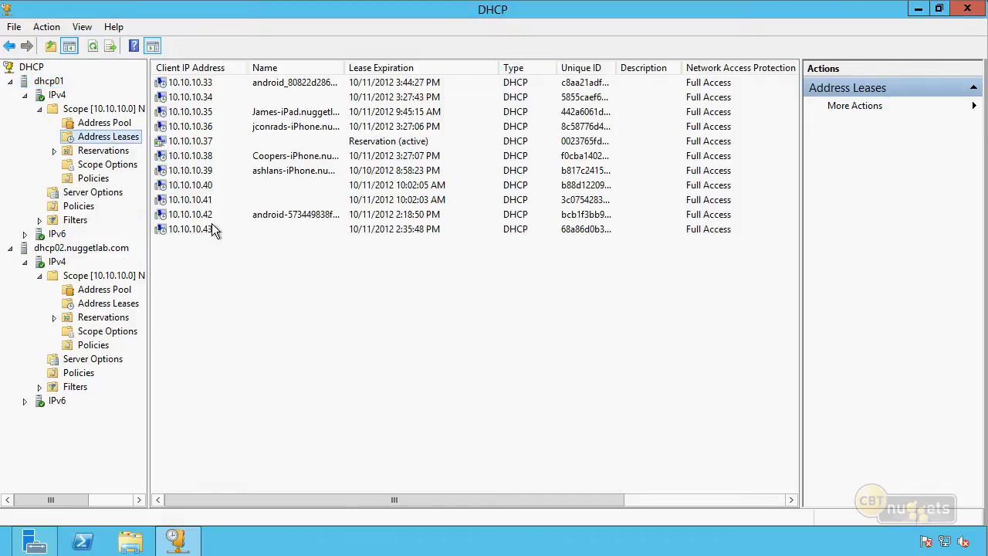
{"action": "left_click", "coordinate": [125, 305]}
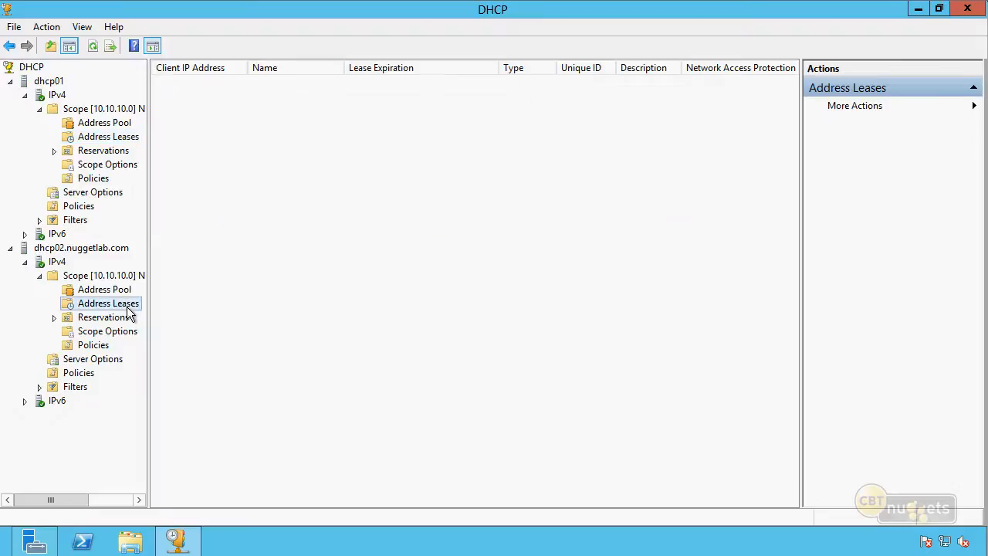
{"action": "left_click", "coordinate": [117, 138]}
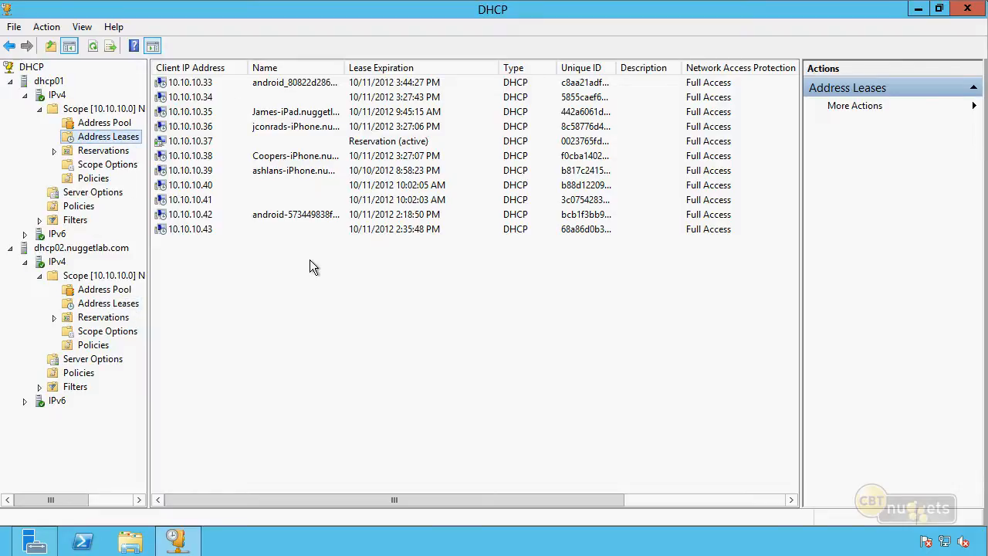
{"action": "left_click", "coordinate": [40, 220]}
{"action": "left_click", "coordinate": [73, 248]}
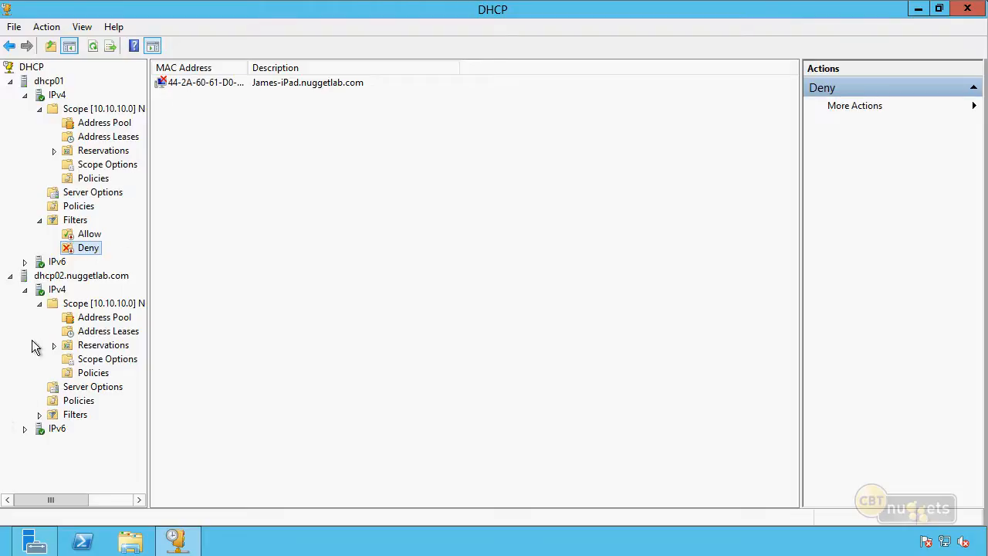
{"action": "left_click", "coordinate": [40, 415]}
{"action": "left_click", "coordinate": [87, 442]}
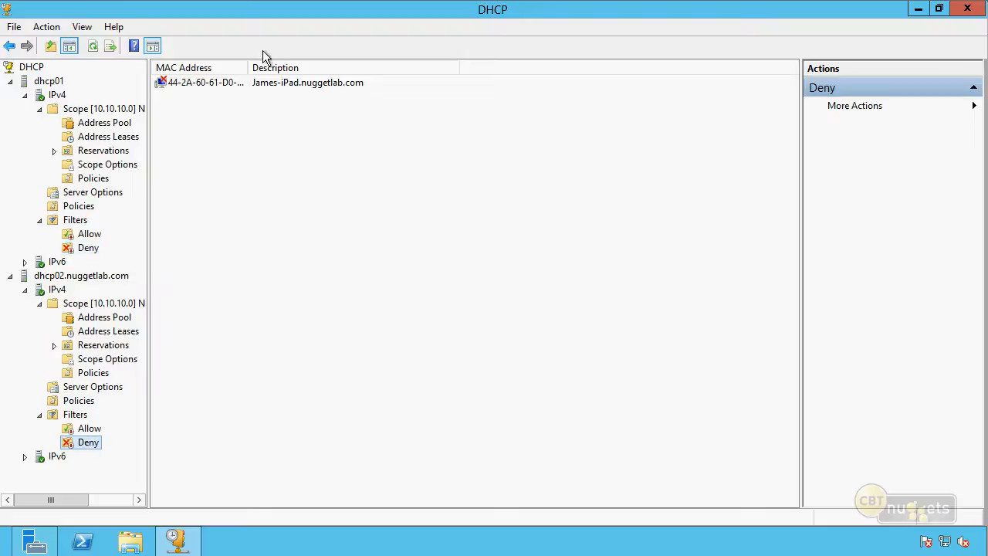
Delete the iPad's MAC address entry from the Deny filter on dhcp02 and accept the deletion
{"action": "right_click", "coordinate": [228, 87]}
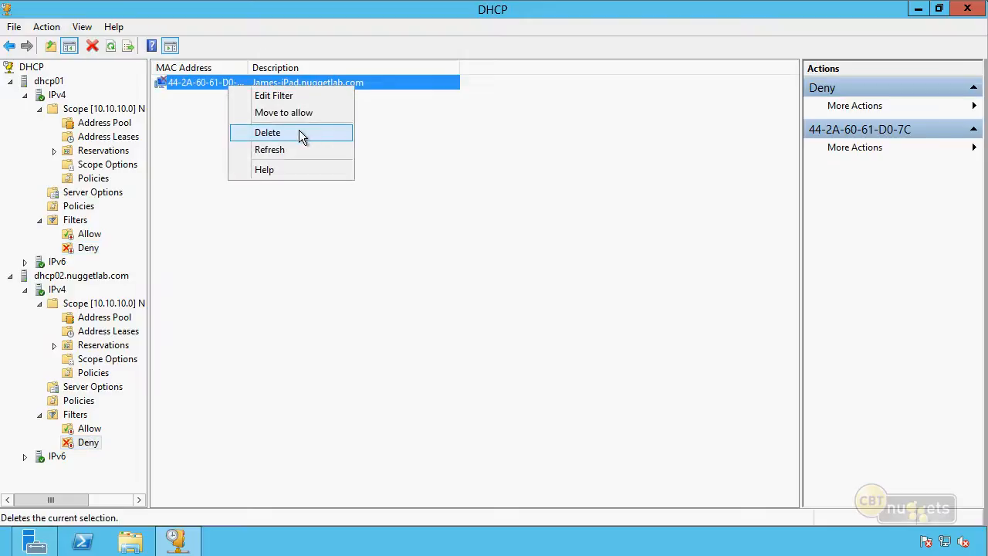
{"action": "left_click", "coordinate": [299, 130]}
{"action": "left_click", "coordinate": [536, 335]}
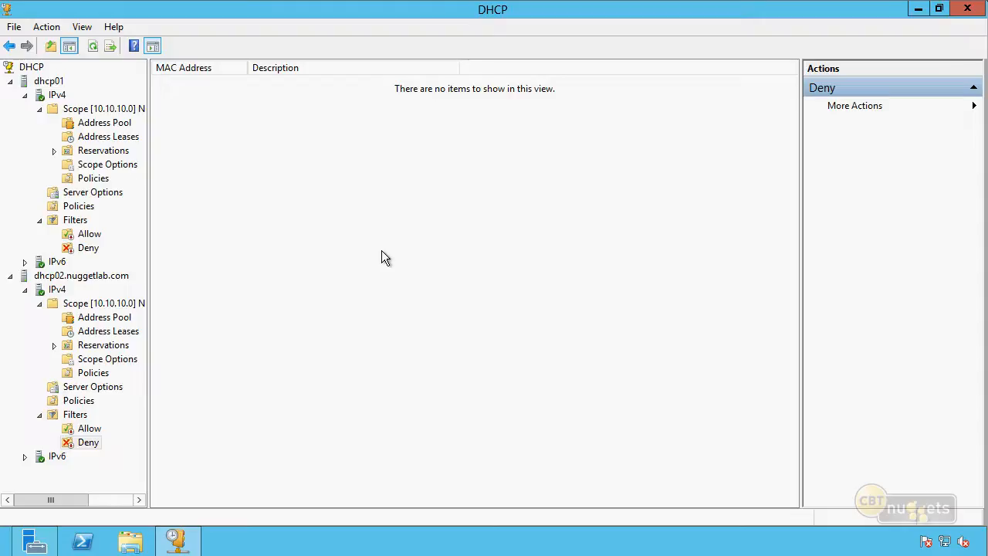
Delete the failover relationship dhcp02.nuggetlab.com-dhcp01 from dhcp02's IPv4 properties and close the properties
{"action": "left_click", "coordinate": [57, 290]}
{"action": "right_click", "coordinate": [57, 292]}
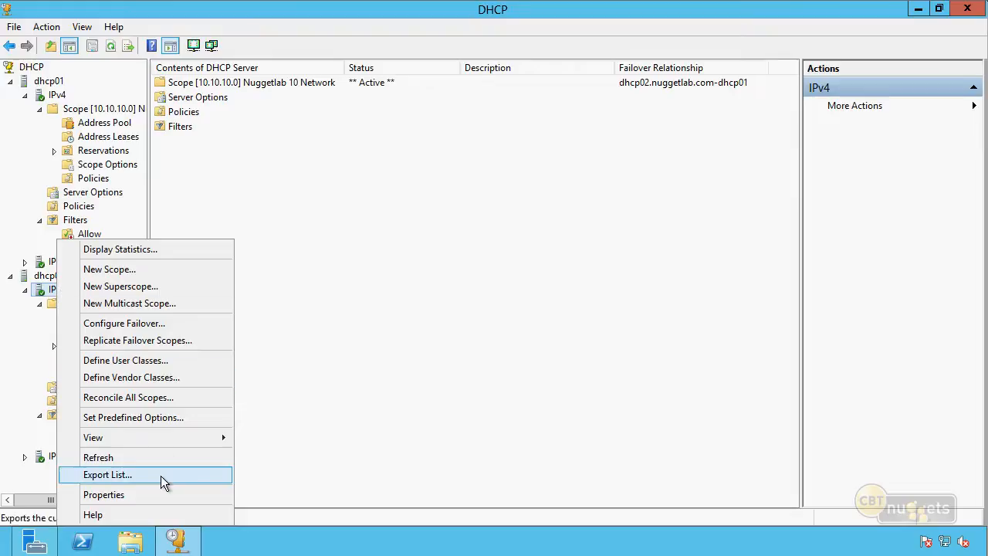
{"action": "left_click", "coordinate": [133, 494]}
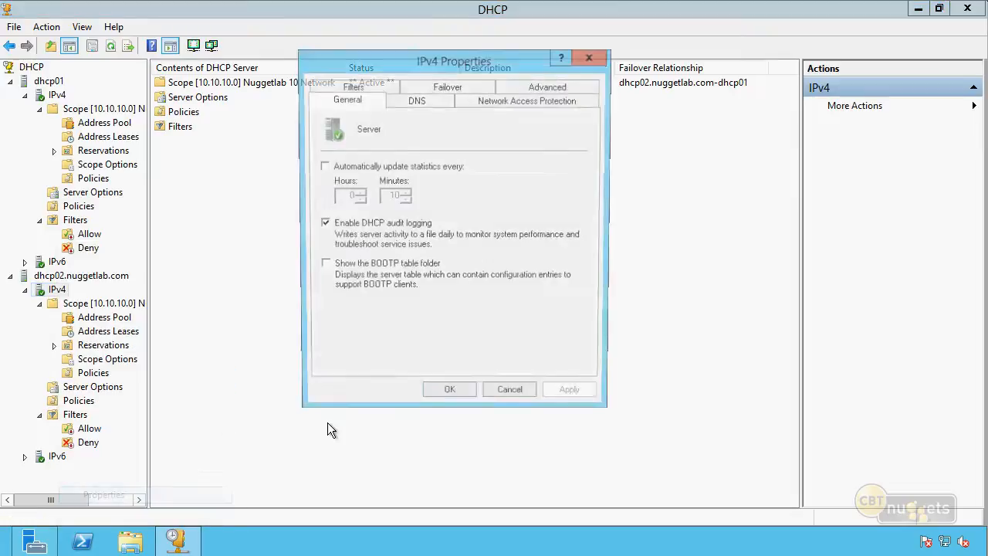
{"action": "left_click", "coordinate": [447, 85]}
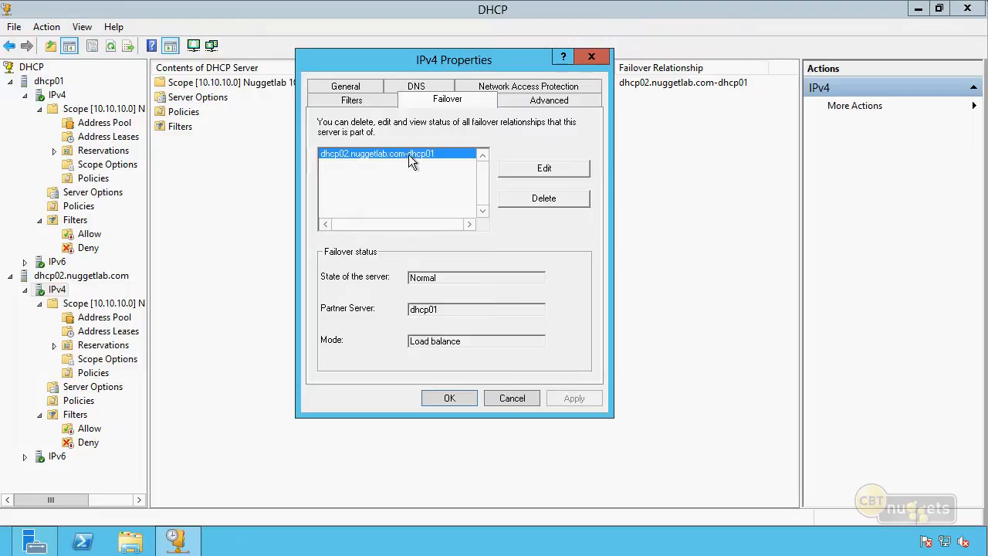
{"action": "left_click", "coordinate": [544, 197]}
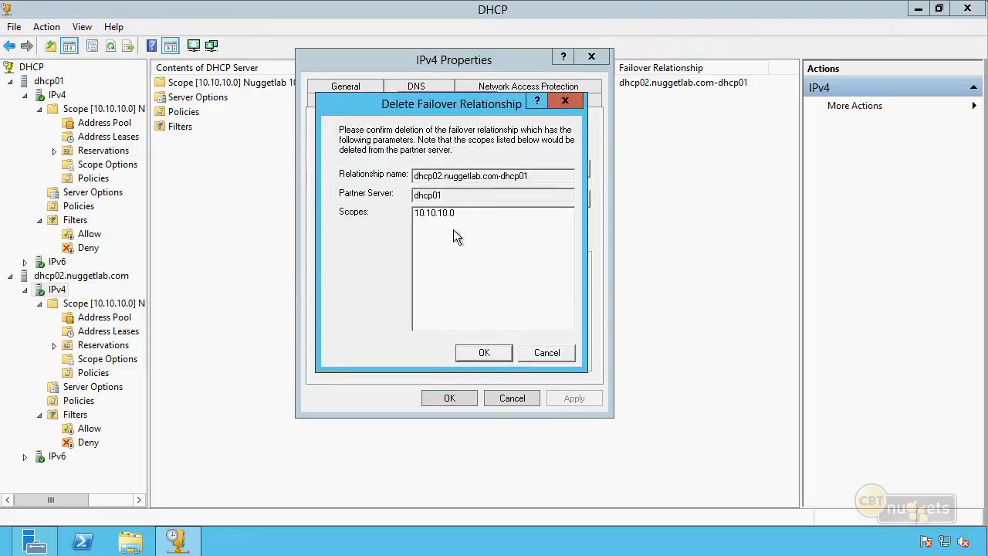
{"action": "left_click", "coordinate": [483, 353]}
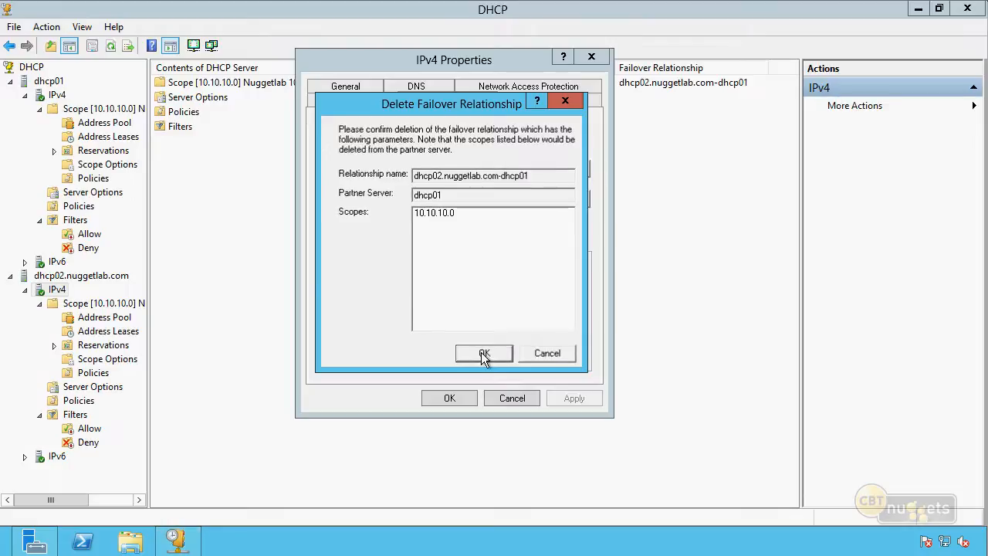
{"action": "left_click", "coordinate": [488, 372]}
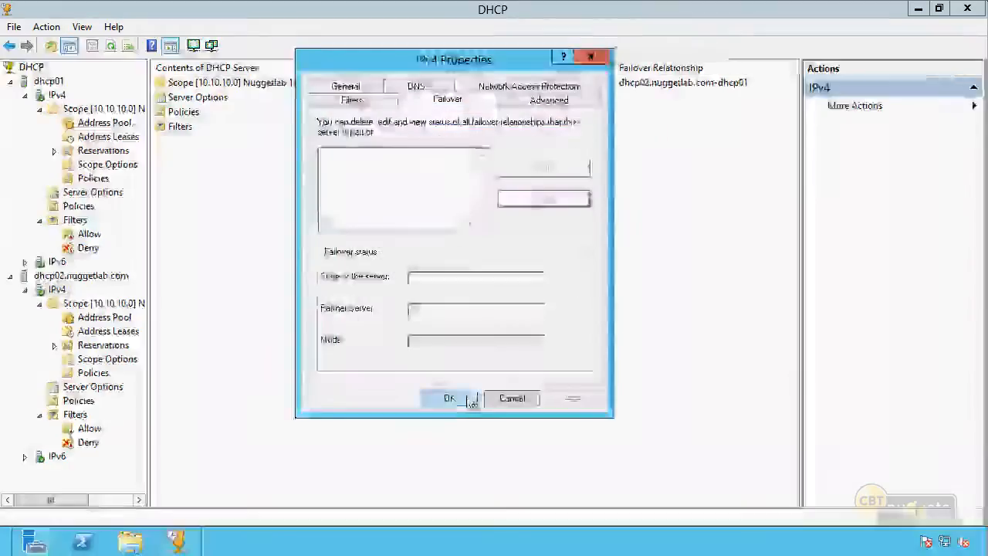
{"action": "left_click", "coordinate": [470, 401]}
Refresh dhcp01 and expand its IPv4 node to check which scopes it holds
{"action": "left_click", "coordinate": [54, 82]}
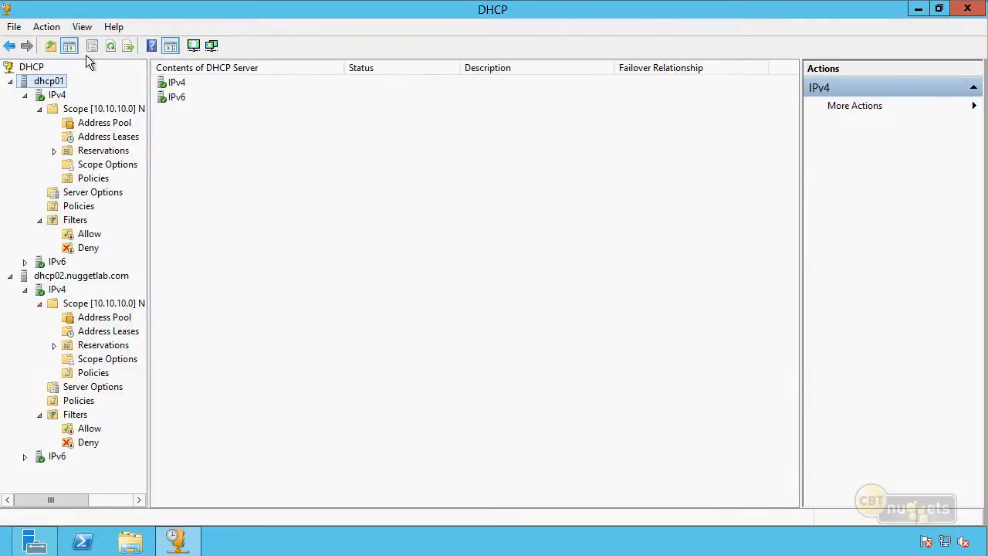
{"action": "left_click", "coordinate": [128, 46]}
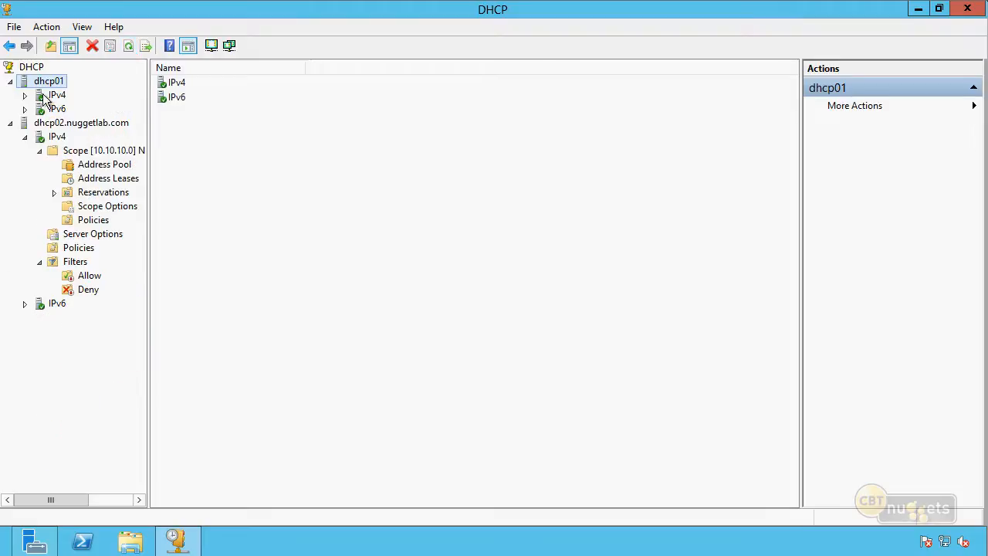
{"action": "left_click", "coordinate": [25, 95]}
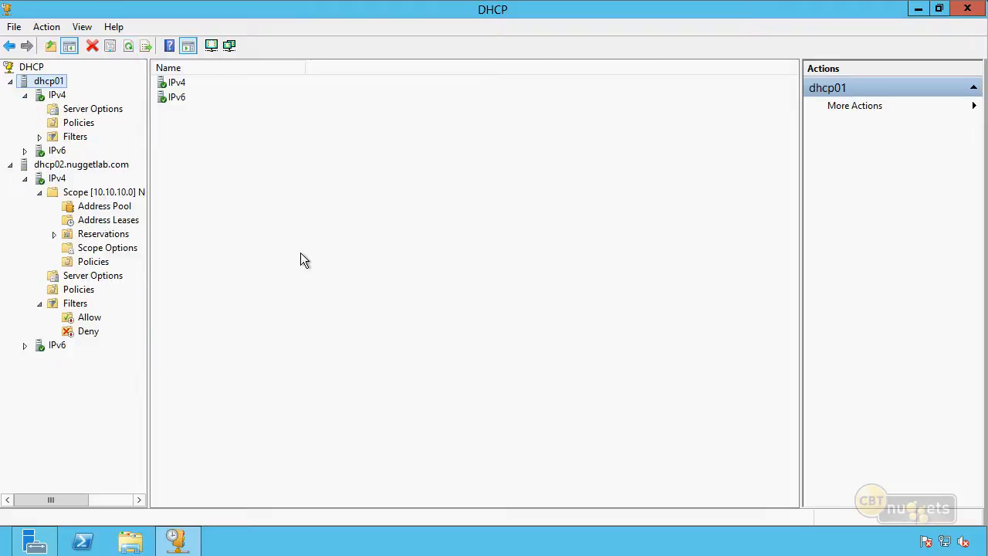
Start configuring failover for dhcp02's IPv4 scope 10.10.10.0 with authorized partner server dhcp01 and set the mode to Hot standby
{"action": "left_click", "coordinate": [56, 179]}
{"action": "right_click", "coordinate": [51, 176]}
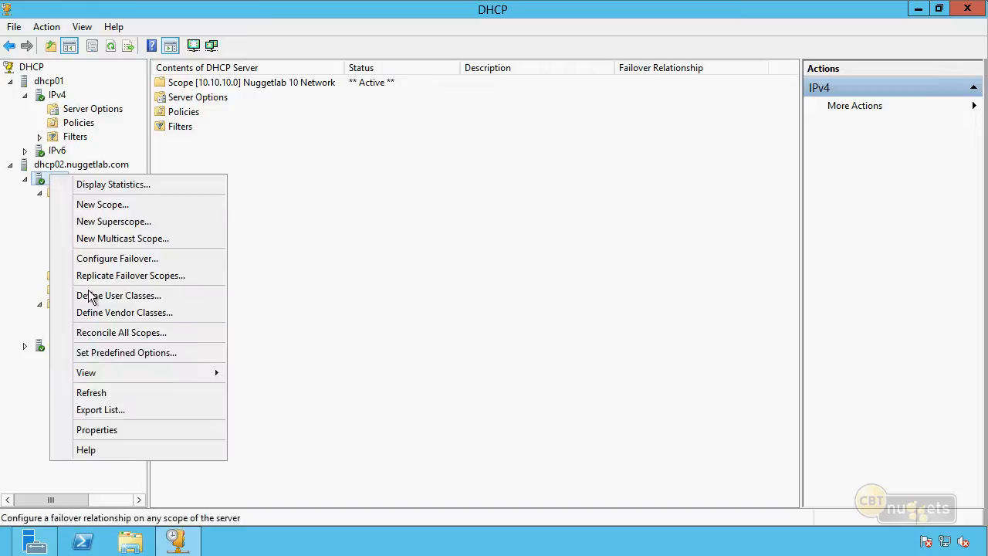
{"action": "left_click", "coordinate": [149, 260]}
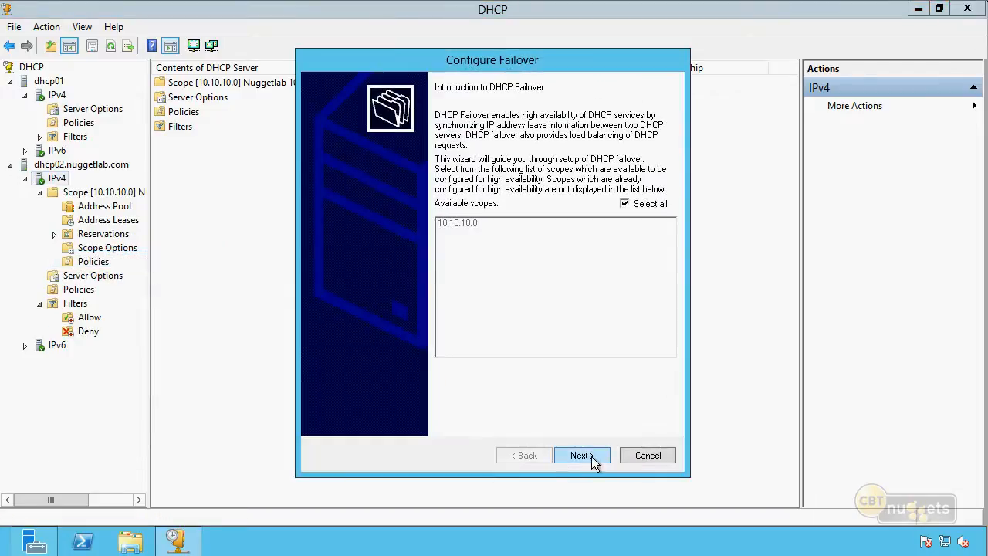
{"action": "left_click", "coordinate": [591, 456]}
{"action": "left_click", "coordinate": [627, 202]}
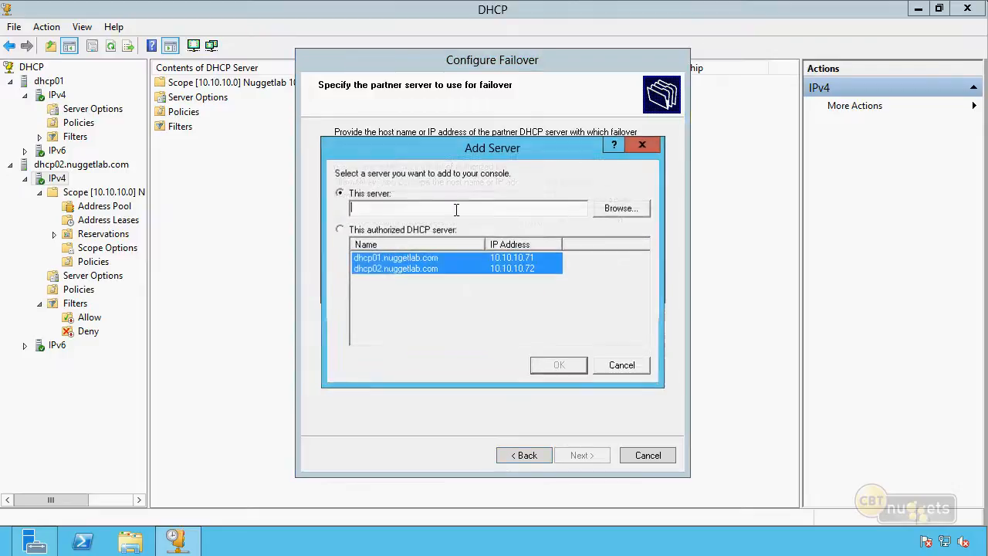
{"action": "left_click", "coordinate": [340, 230]}
{"action": "left_click", "coordinate": [392, 259]}
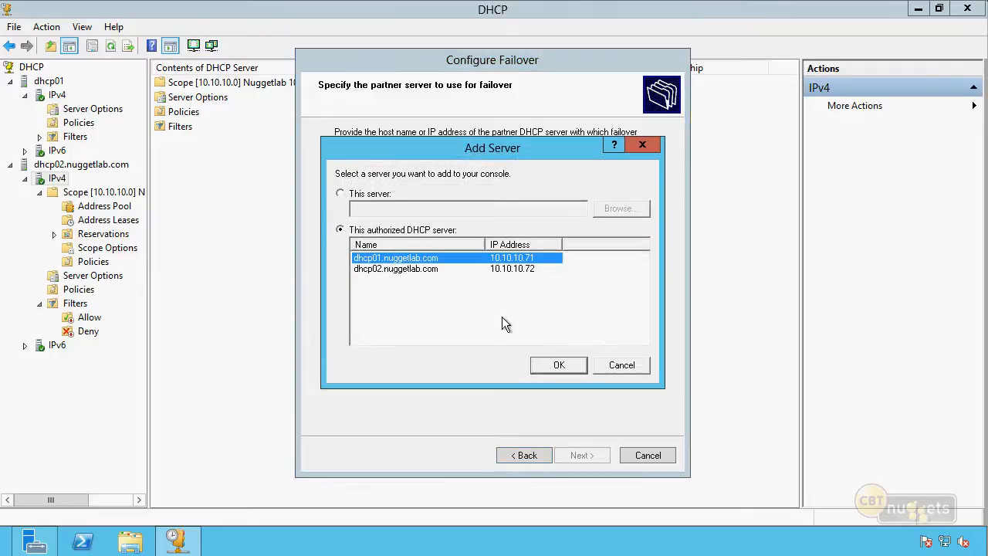
{"action": "left_click", "coordinate": [570, 367]}
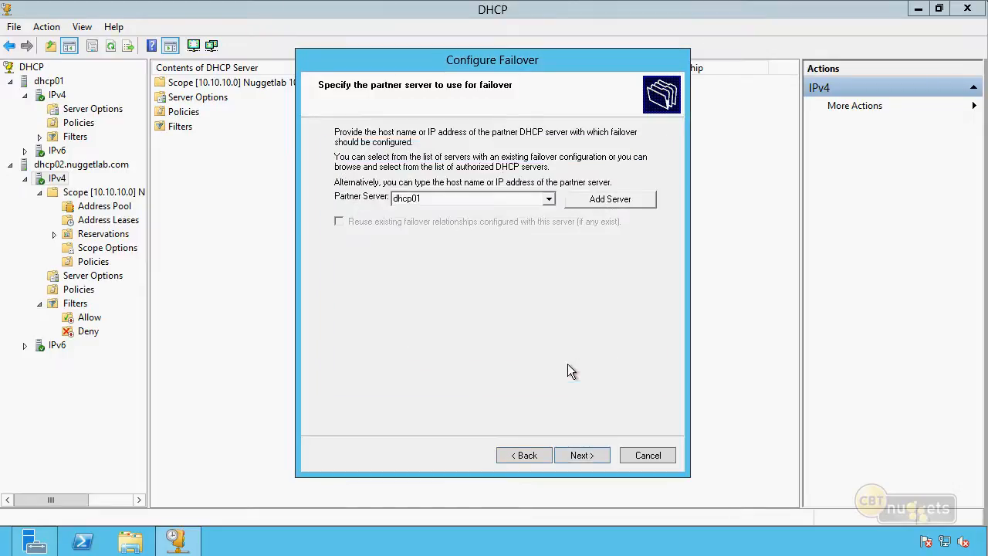
{"action": "left_click", "coordinate": [584, 460]}
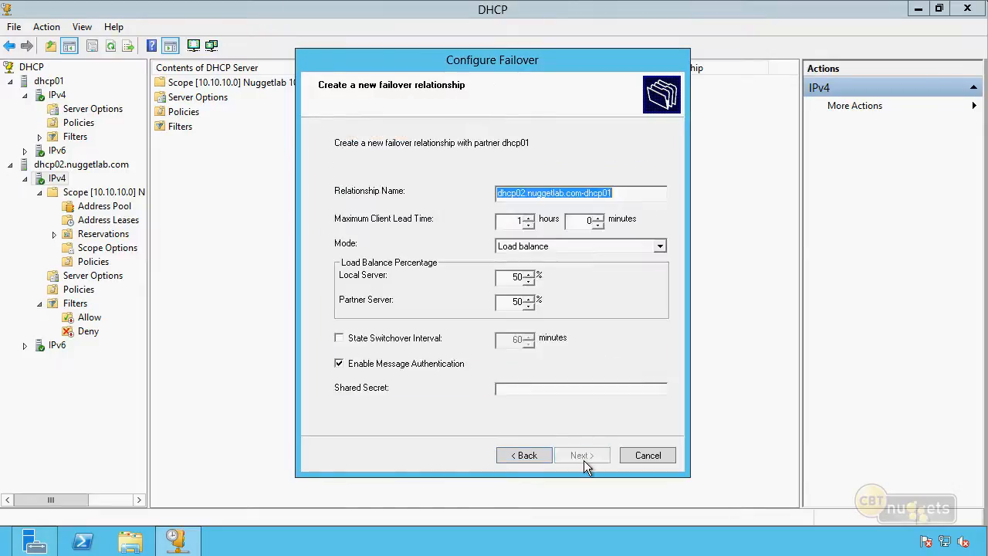
{"action": "left_click", "coordinate": [542, 247]}
{"action": "left_click", "coordinate": [540, 267]}
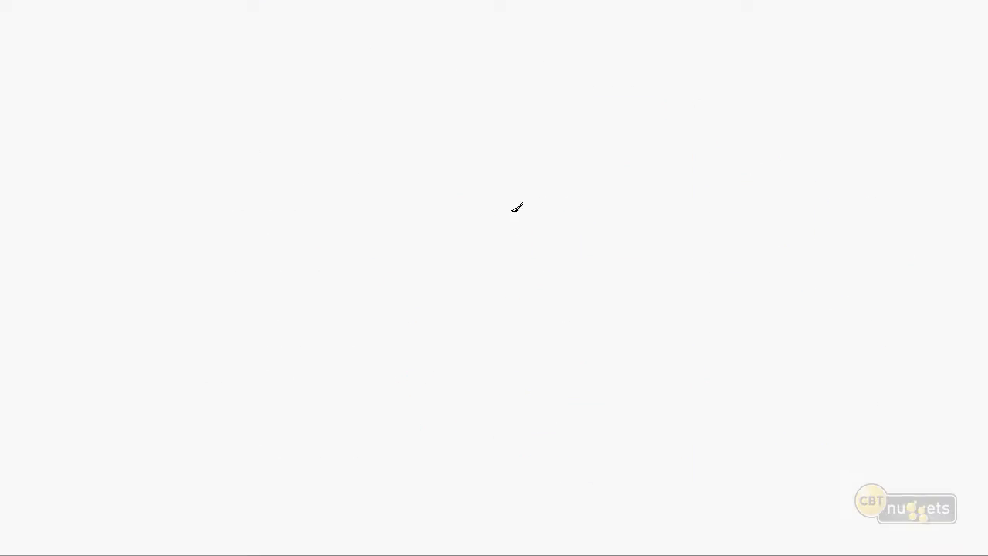
On the blank whiteboard, draw four small outer circles around a large central circle containing a rectangle
{"action": "left_click_drag", "start_coordinate": [284, 94], "coordinate": [292, 89]}
{"action": "left_click_drag", "start_coordinate": [663, 108], "coordinate": [658, 112]}
{"action": "mouse_move", "coordinate": [650, 383]}
{"action": "left_mouse_down"}
{"action": "mouse_move", "coordinate": [613, 423]}
{"action": "mouse_move", "coordinate": [653, 381]}
{"action": "left_mouse_up"}
{"action": "left_click_drag", "start_coordinate": [345, 369], "coordinate": [363, 364]}
{"action": "mouse_move", "coordinate": [446, 181]}
{"action": "left_mouse_down"}
{"action": "mouse_move", "coordinate": [375, 286]}
{"action": "mouse_move", "coordinate": [514, 172]}
{"action": "mouse_move", "coordinate": [429, 185]}
{"action": "left_mouse_up"}
{"action": "mouse_move", "coordinate": [442, 224]}
{"action": "left_mouse_down"}
{"action": "mouse_move", "coordinate": [442, 305]}
{"action": "mouse_move", "coordinate": [456, 223]}
{"action": "mouse_move", "coordinate": [463, 233]}
{"action": "left_mouse_up"}
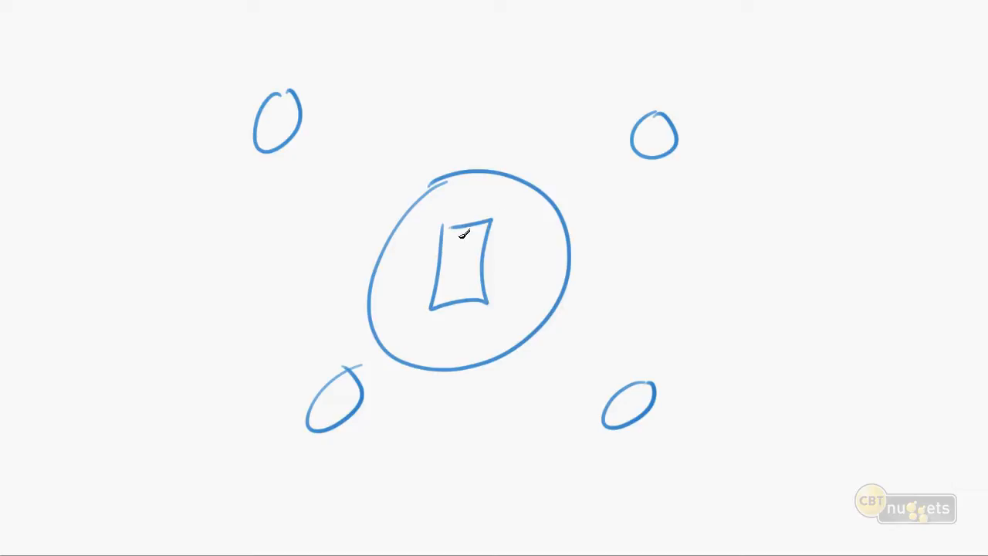
Add a small rectangle beside each outer circle, cross out the lower-right one, and draw an arrow from its circle to the central rectangle
{"action": "left_click_drag", "start_coordinate": [309, 56], "coordinate": [324, 51]}
{"action": "left_click_drag", "start_coordinate": [682, 55], "coordinate": [704, 47]}
{"action": "mouse_move", "coordinate": [667, 340]}
{"action": "left_mouse_down"}
{"action": "mouse_move", "coordinate": [685, 341]}
{"action": "mouse_move", "coordinate": [660, 340]}
{"action": "left_mouse_up"}
{"action": "mouse_move", "coordinate": [369, 410]}
{"action": "left_mouse_down"}
{"action": "mouse_move", "coordinate": [388, 440]}
{"action": "mouse_move", "coordinate": [359, 417]}
{"action": "left_mouse_up"}
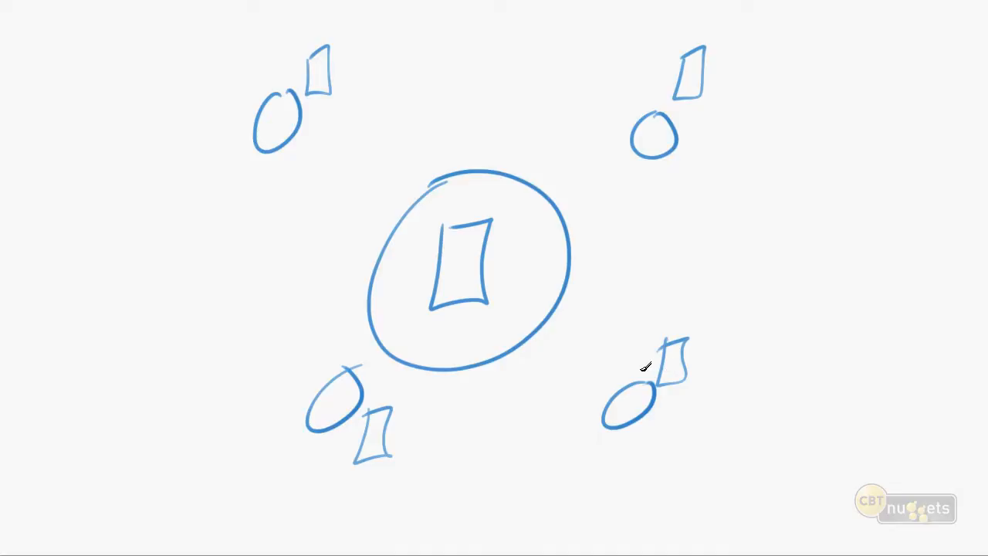
{"action": "left_click_drag", "start_coordinate": [648, 338], "coordinate": [700, 401]}
{"action": "mouse_move", "coordinate": [615, 389]}
{"action": "left_mouse_down"}
{"action": "mouse_move", "coordinate": [540, 347]}
{"action": "mouse_move", "coordinate": [505, 301]}
{"action": "mouse_move", "coordinate": [498, 328]}
{"action": "left_mouse_up"}
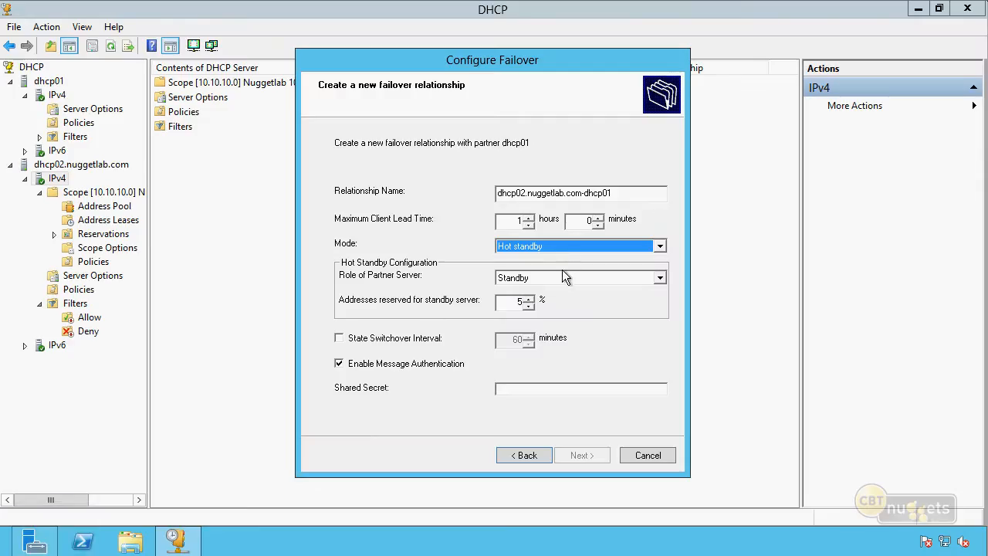
Complete the failover configuration with 5% of addresses reserved for the standby server and message authentication disabled
{"action": "double_click", "coordinate": [519, 301]}
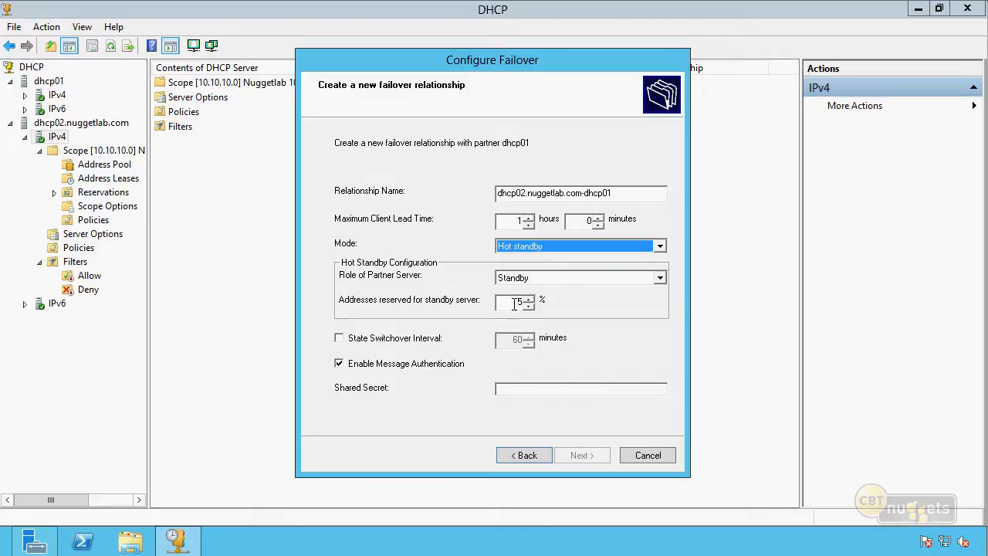
{"action": "type", "text": "5"}
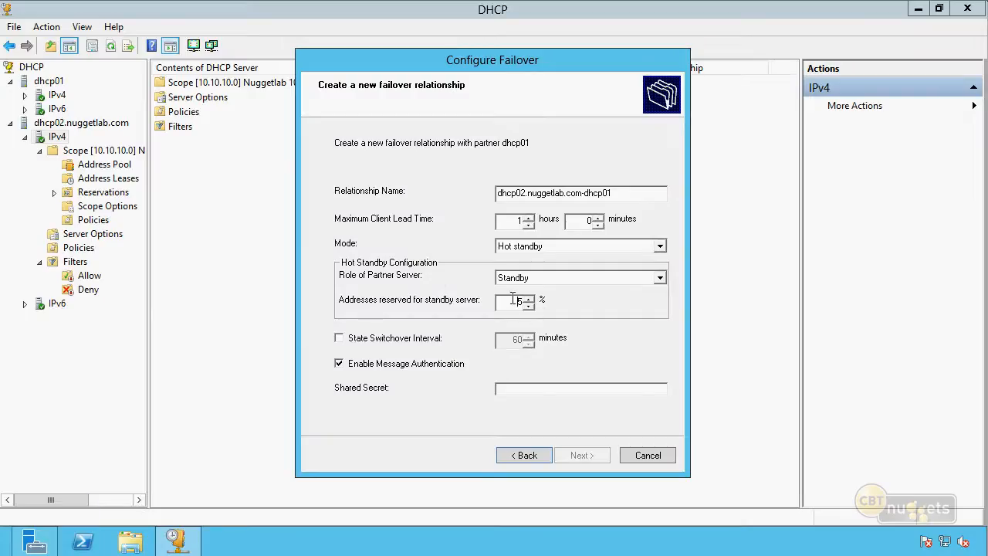
{"action": "double_click", "coordinate": [512, 299]}
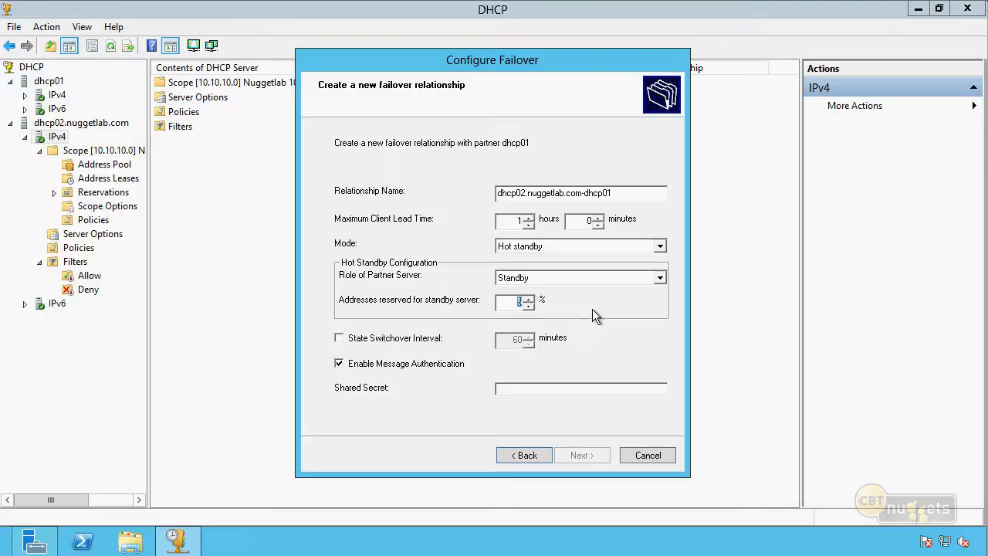
{"action": "left_click", "coordinate": [386, 364]}
{"action": "left_click", "coordinate": [579, 456]}
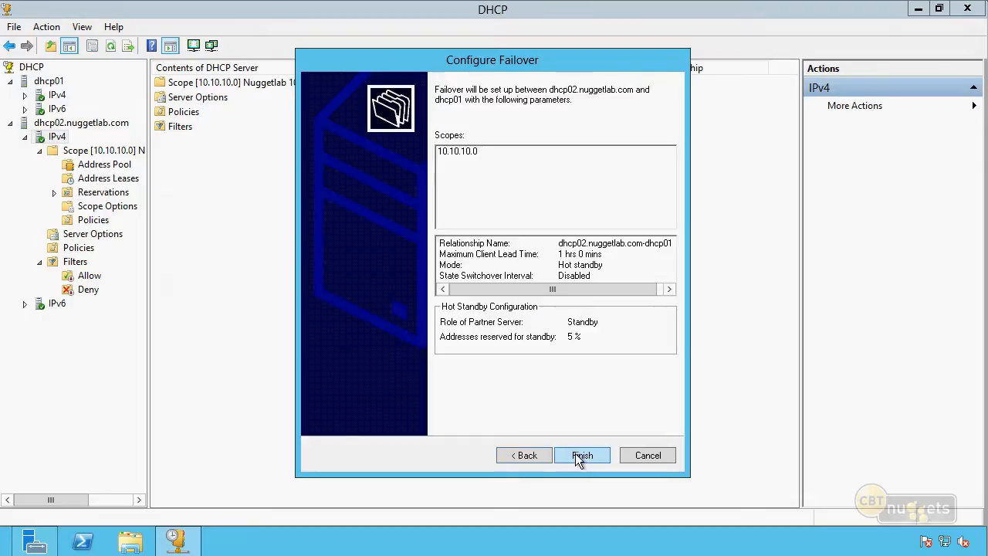
{"action": "left_click", "coordinate": [578, 456]}
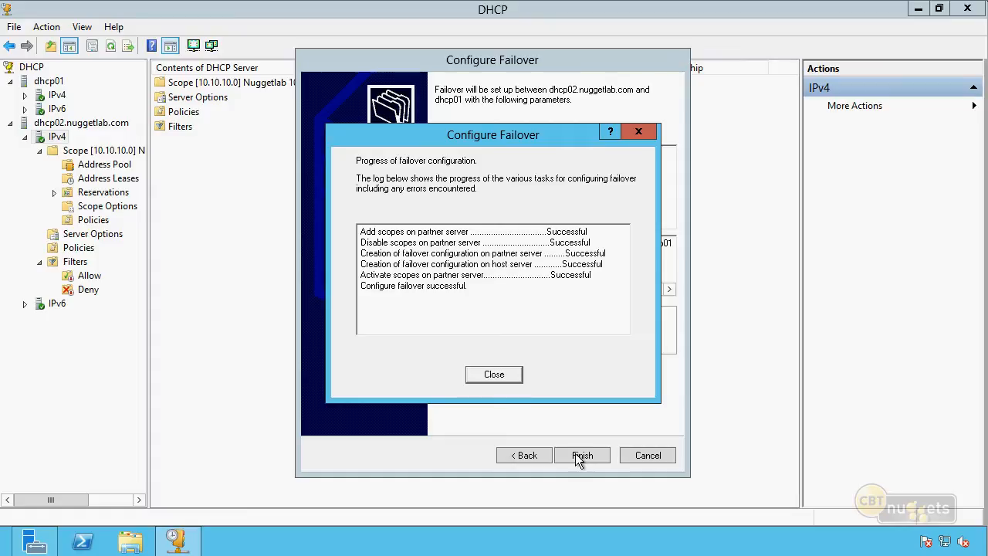
{"action": "left_click", "coordinate": [493, 373]}
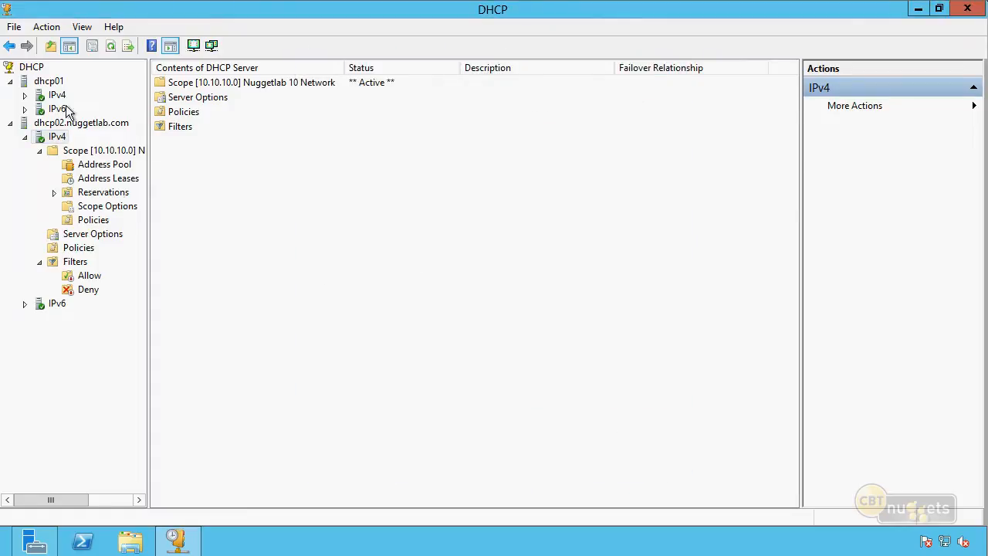
Expand dhcp01's IPv4 scope 10.10.10.0 and view its replicated address leases
{"action": "left_click", "coordinate": [25, 96]}
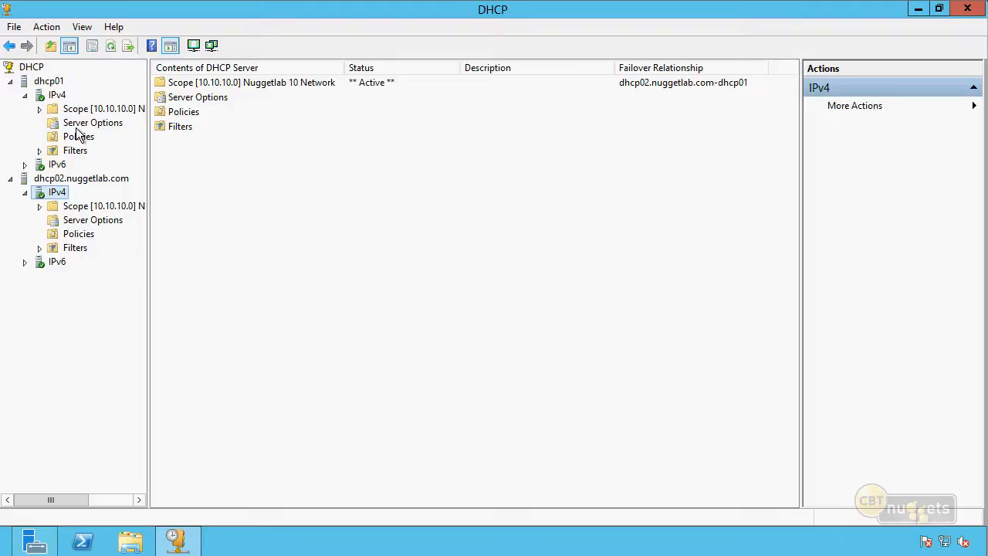
{"action": "double_click", "coordinate": [76, 110]}
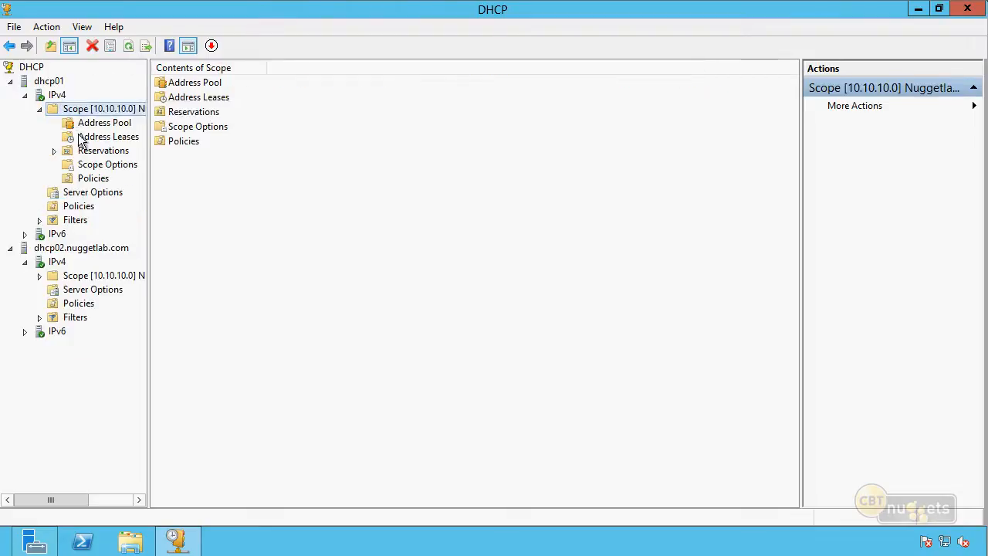
{"action": "left_click", "coordinate": [79, 136]}
{"action": "left_click", "coordinate": [128, 169]}
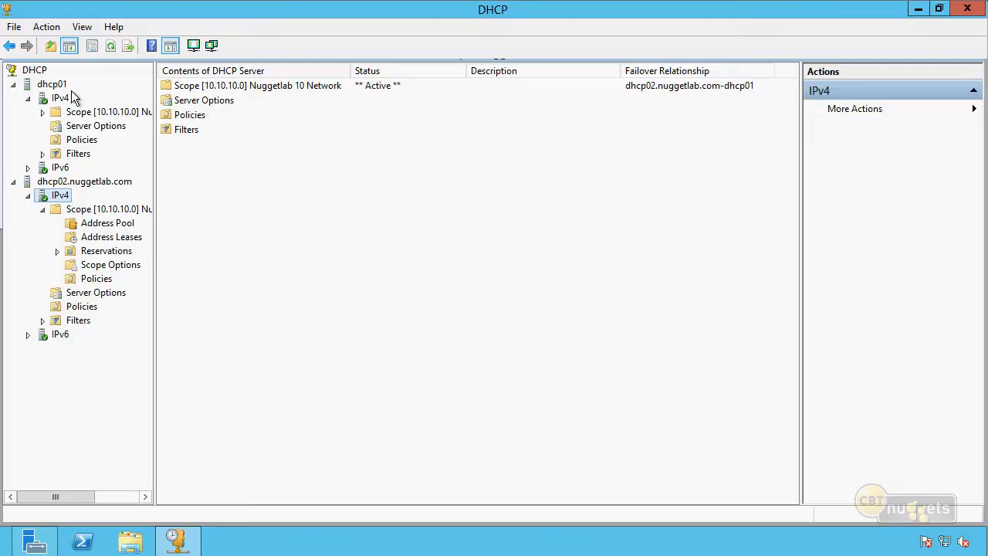
Open the failover relationship dhcp02.nuggetlab.com-dhcp01 from dhcp02's IPv4 properties for editing and enable its State Switchover Interval at 60 minutes
{"action": "right_click", "coordinate": [68, 199]}
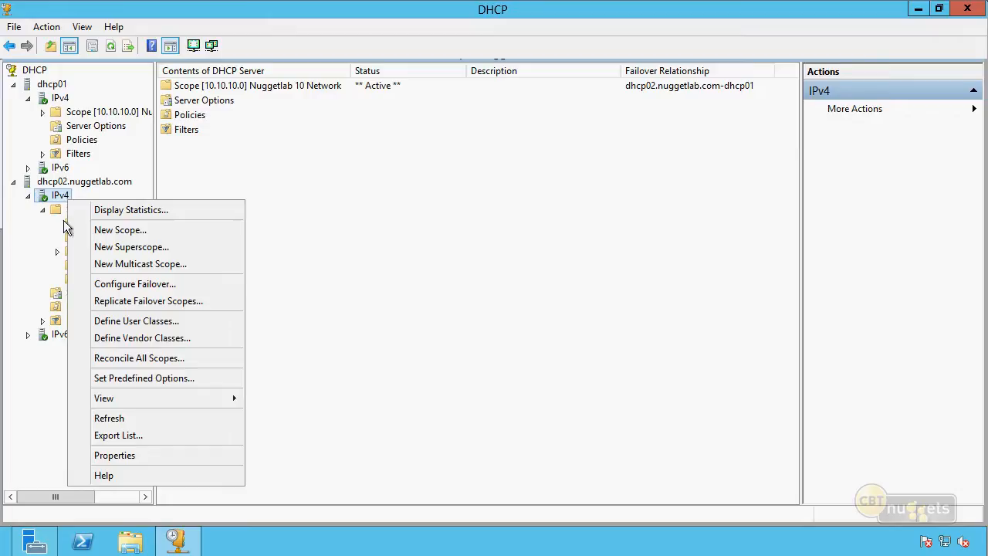
{"action": "left_click", "coordinate": [113, 455]}
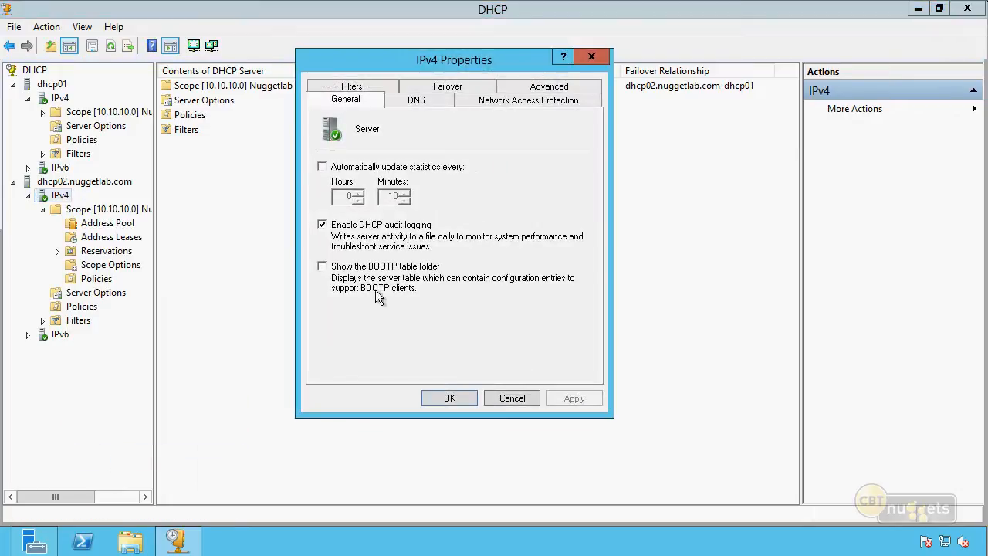
{"action": "left_click", "coordinate": [463, 86]}
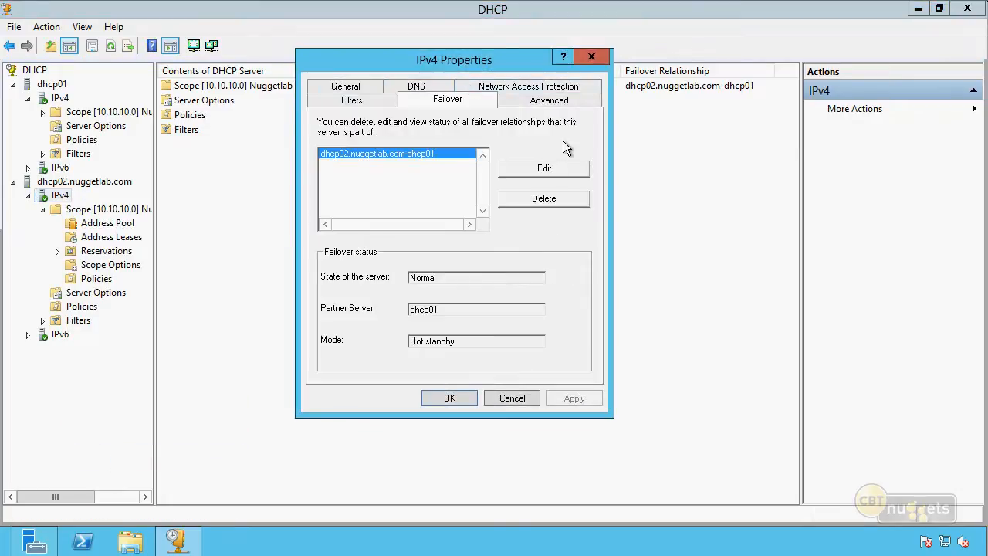
{"action": "left_click", "coordinate": [552, 170]}
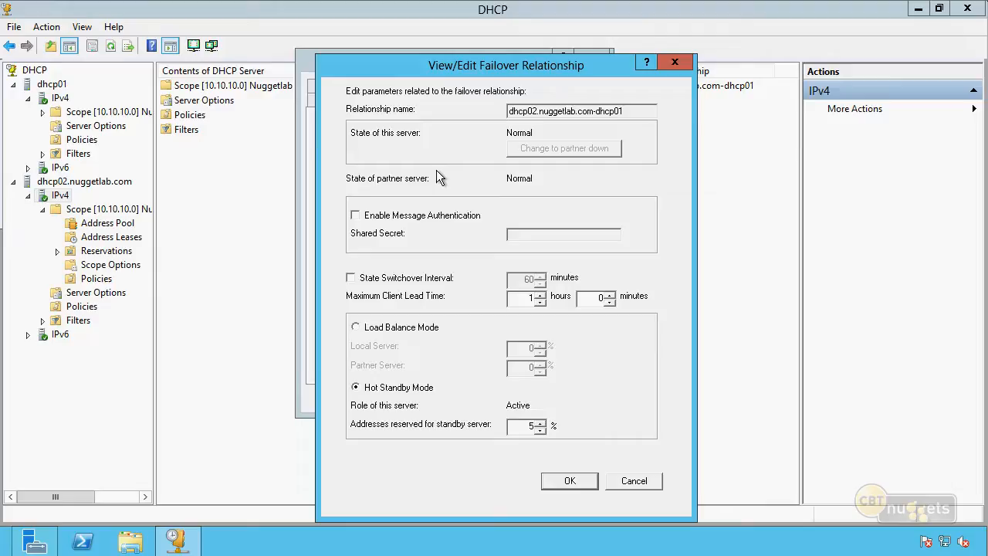
{"action": "left_click", "coordinate": [351, 279]}
{"action": "double_click", "coordinate": [525, 279]}
{"action": "key", "text": "Tab"}
{"action": "key", "text": "Return"}
{"action": "key", "text": "Return"}
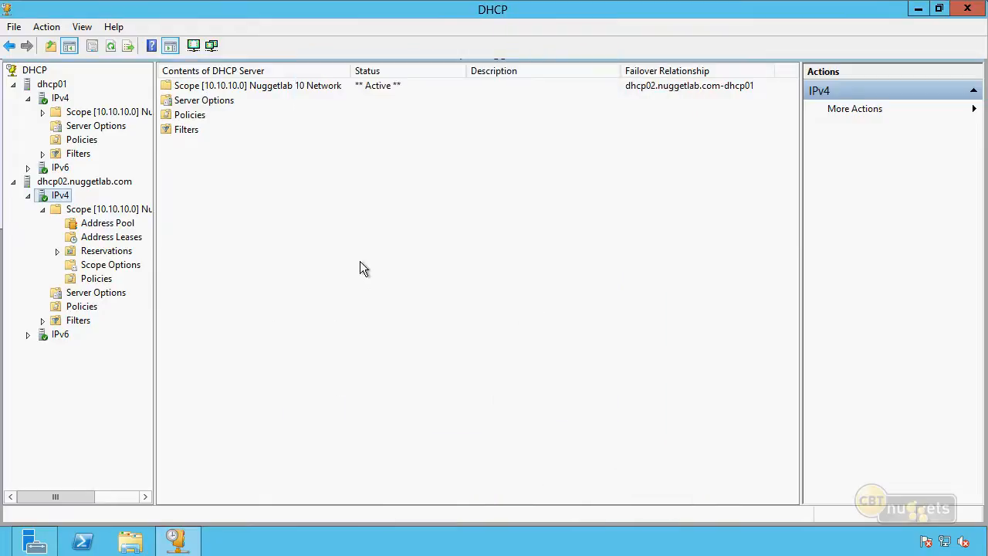
Refresh the address leases of dhcp02's scope and select the 10.10.10.36 lease
{"action": "left_click", "coordinate": [123, 238]}
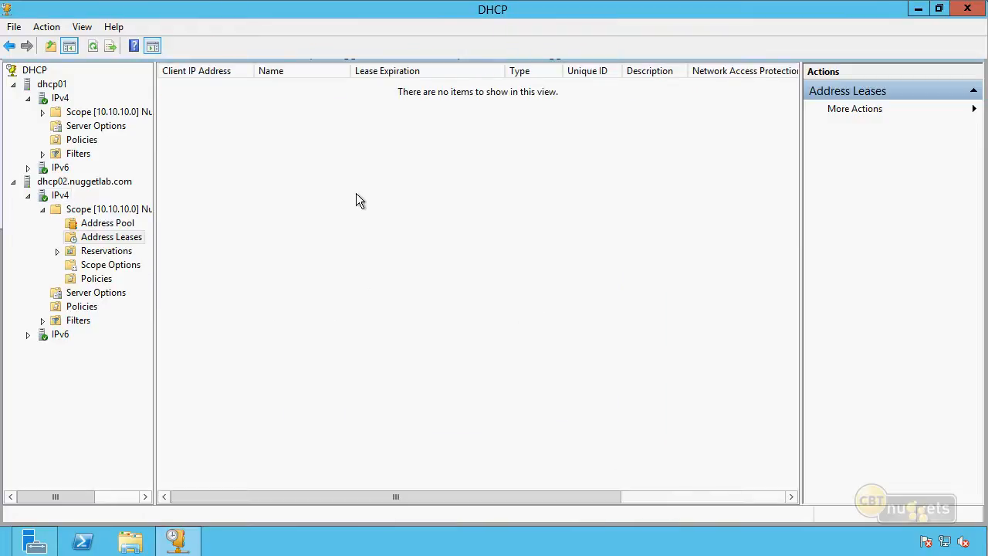
{"action": "key", "text": "F5"}
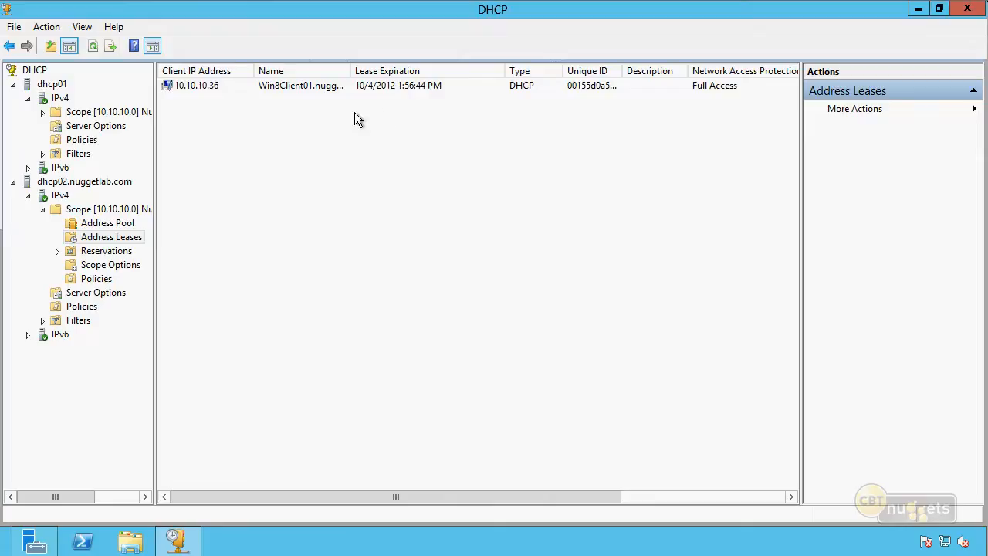
{"action": "left_click", "coordinate": [219, 86]}
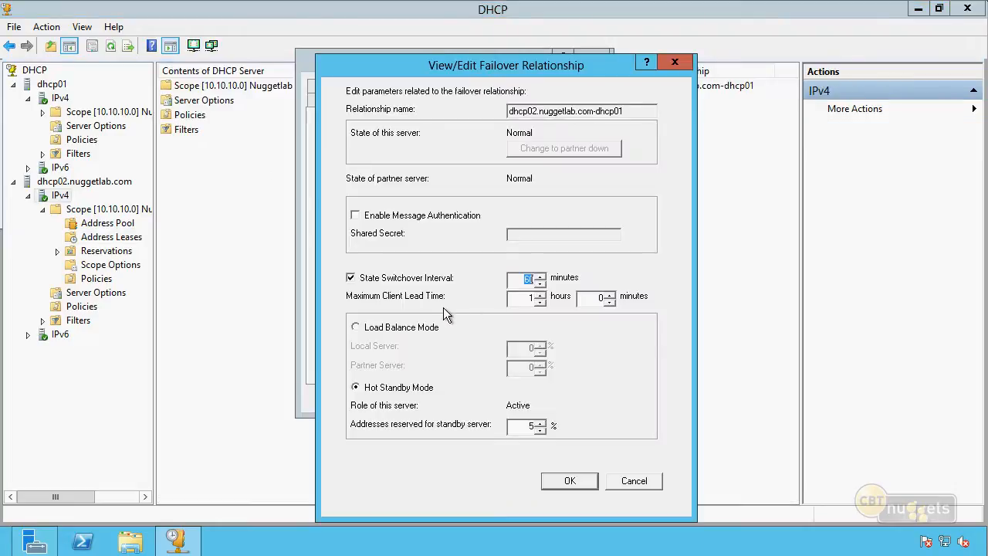
Select the hours value of the Maximum Client Lead Time in the failover relationship
{"action": "left_click", "coordinate": [531, 299]}
{"action": "double_click", "coordinate": [531, 300]}
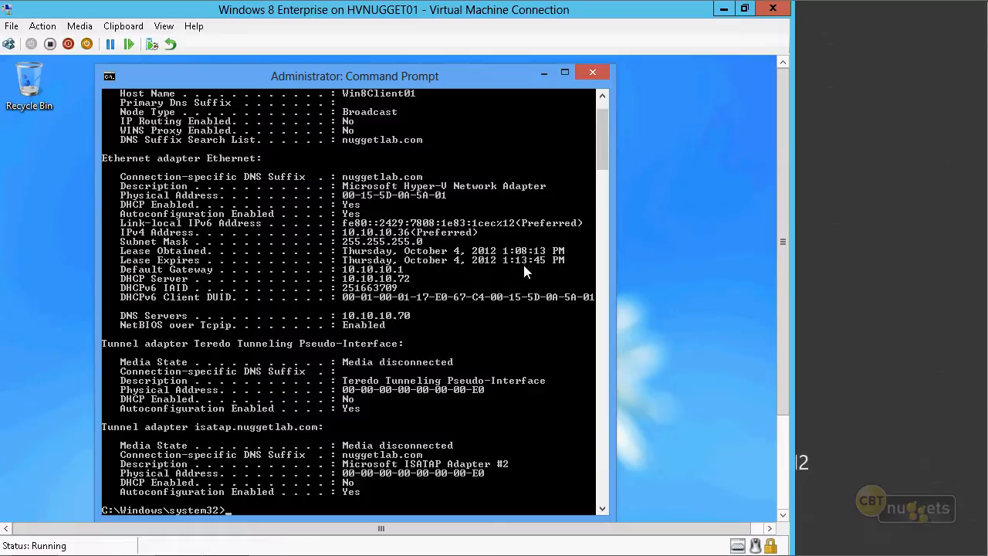
In the Windows 8 virtual machine's Command Prompt, renew the IP lease with ipconfig /renew and run ipconfig /all
{"action": "type", "text": "ipconfig /renew"}
{"action": "key", "text": "Return"}
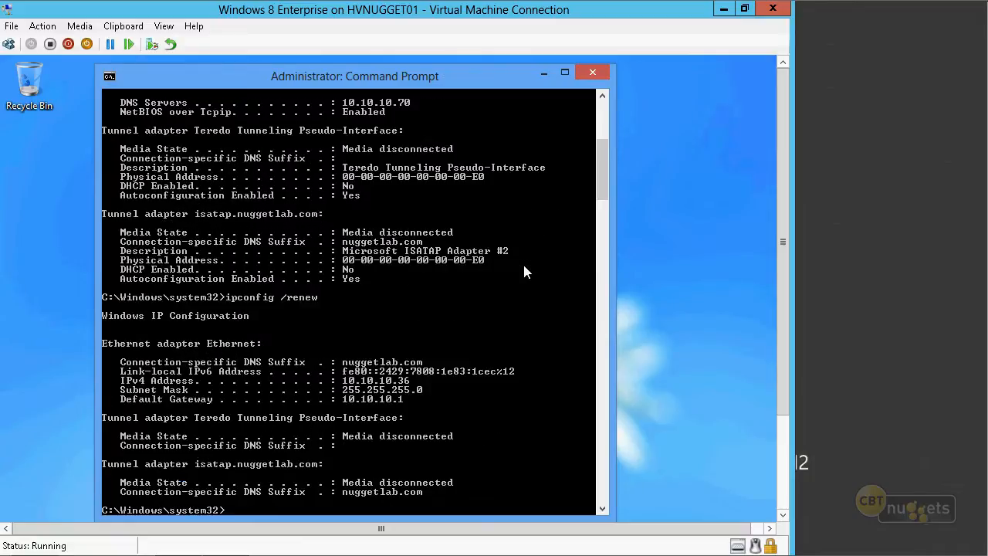
{"action": "type", "text": "ipconfig /all"}
{"action": "key", "text": "Return"}
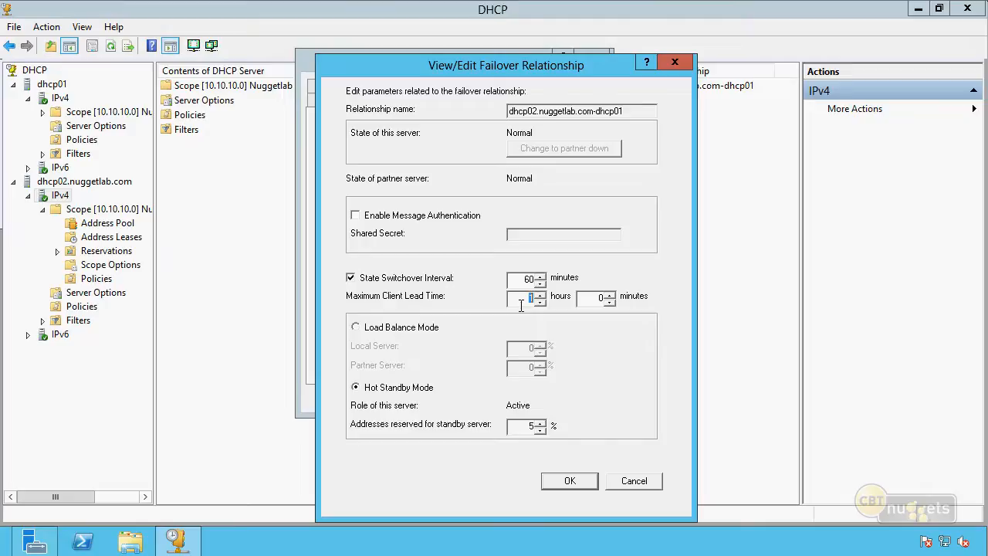
Cancel the failover relationship edits and close dhcp02's IPv4 properties without saving
{"action": "left_click", "coordinate": [646, 479]}
{"action": "left_click", "coordinate": [511, 398]}
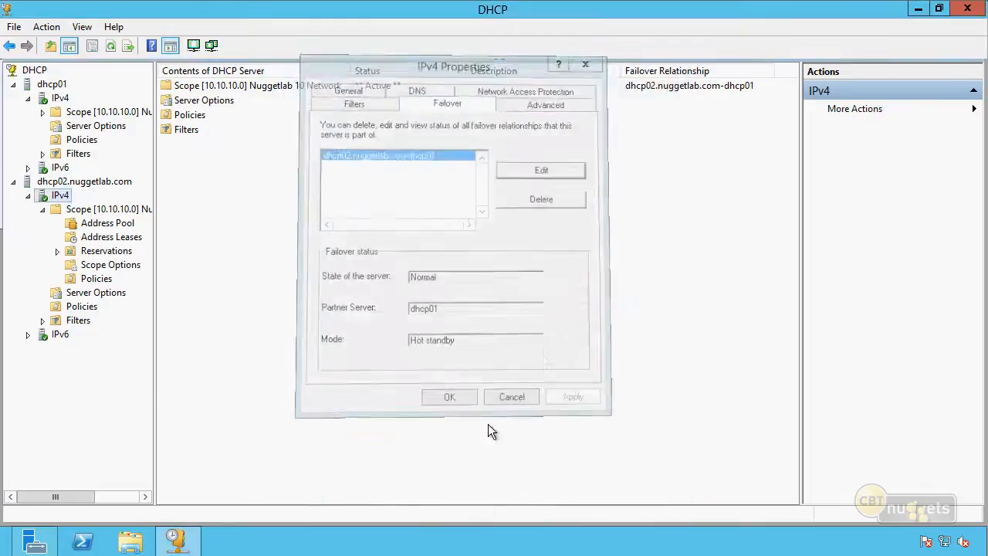
Set the lease duration of dhcp02's 10.10.10.0 scope to 8 days, 0 hours and 0 minutes
{"action": "right_click", "coordinate": [97, 210]}
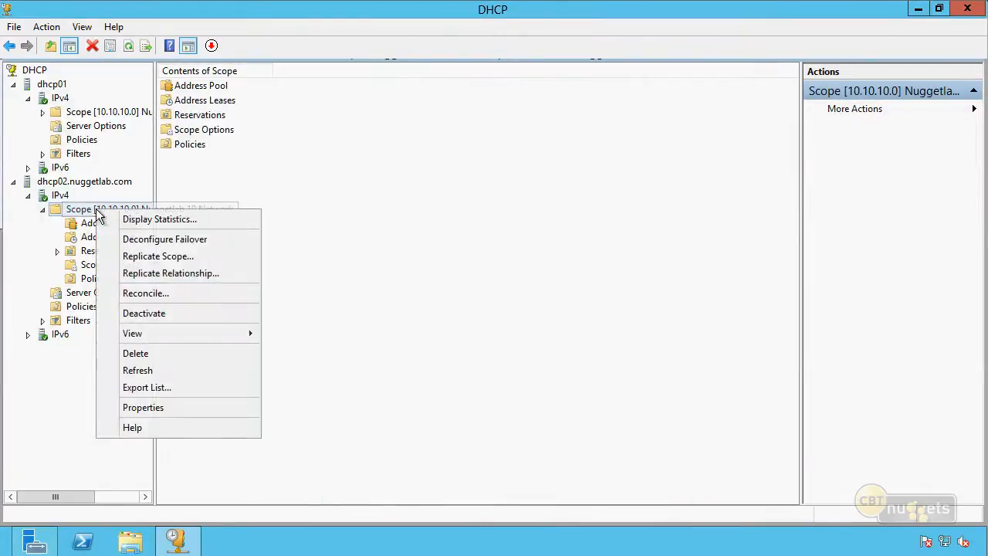
{"action": "left_click", "coordinate": [196, 412]}
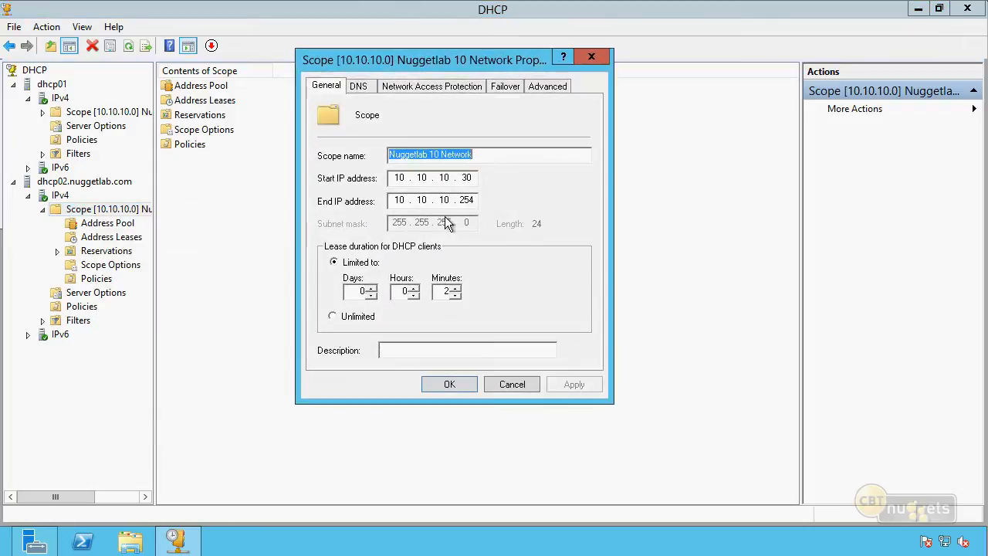
{"action": "left_click_drag", "start_coordinate": [437, 294], "coordinate": [477, 295]}
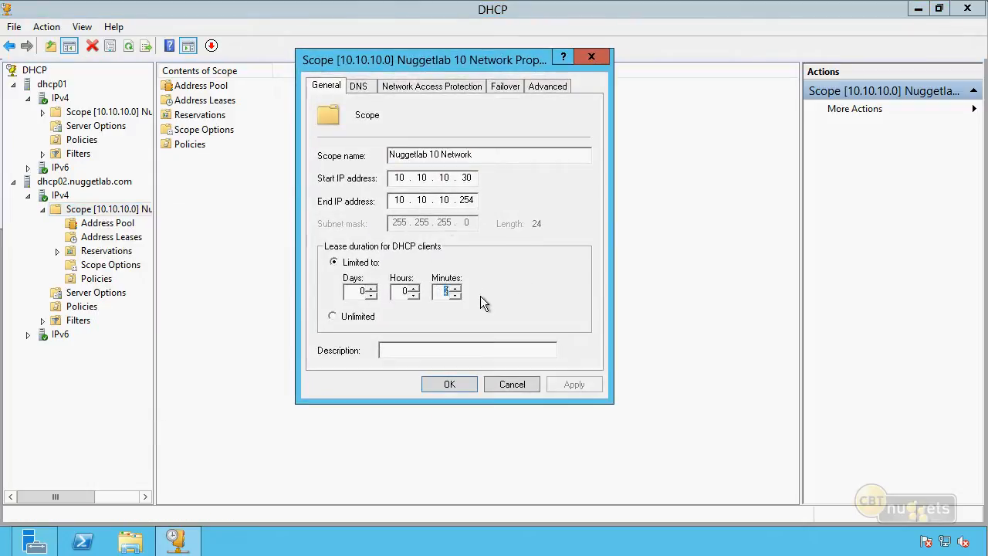
{"action": "type", "text": "0"}
{"action": "left_click_drag", "start_coordinate": [355, 294], "coordinate": [412, 297]}
{"action": "type", "text": "8"}
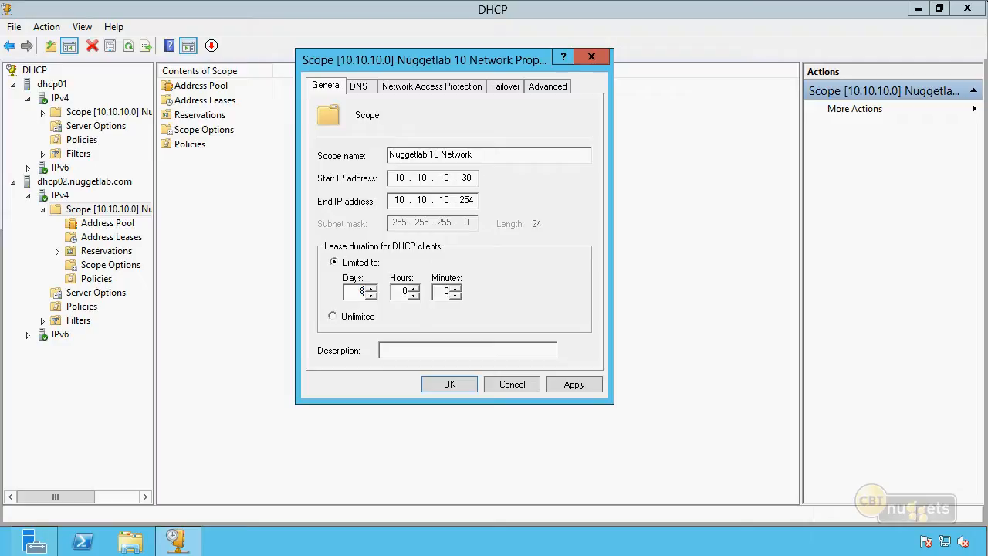
{"action": "left_click", "coordinate": [450, 383]}
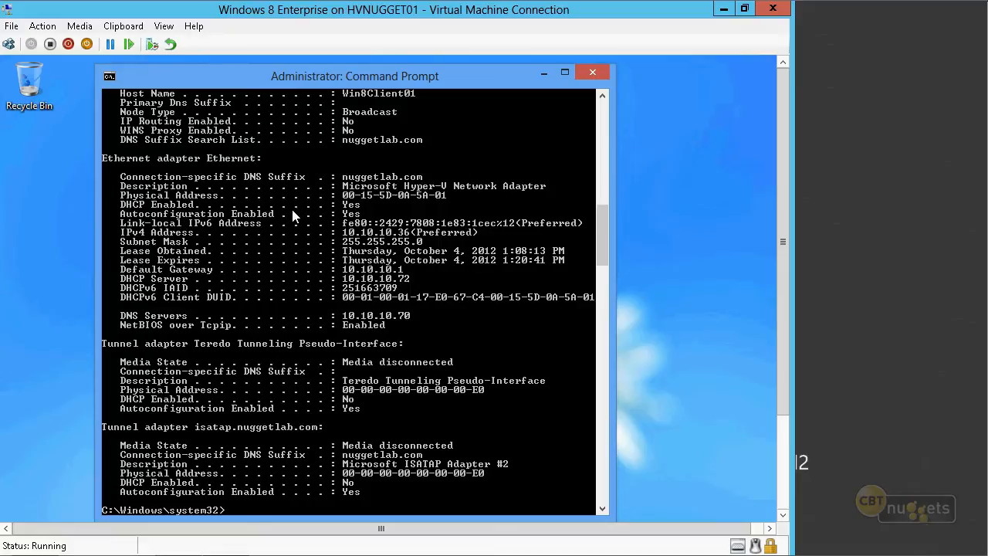
Switch to the Windows 8 virtual machine's cleared Command Prompt, renew the lease with ipconfig /renew and run ipconfig /all
{"action": "type", "text": "cls"}
{"action": "key", "text": "Return"}
{"action": "type", "text": "ipconfig /renew"}
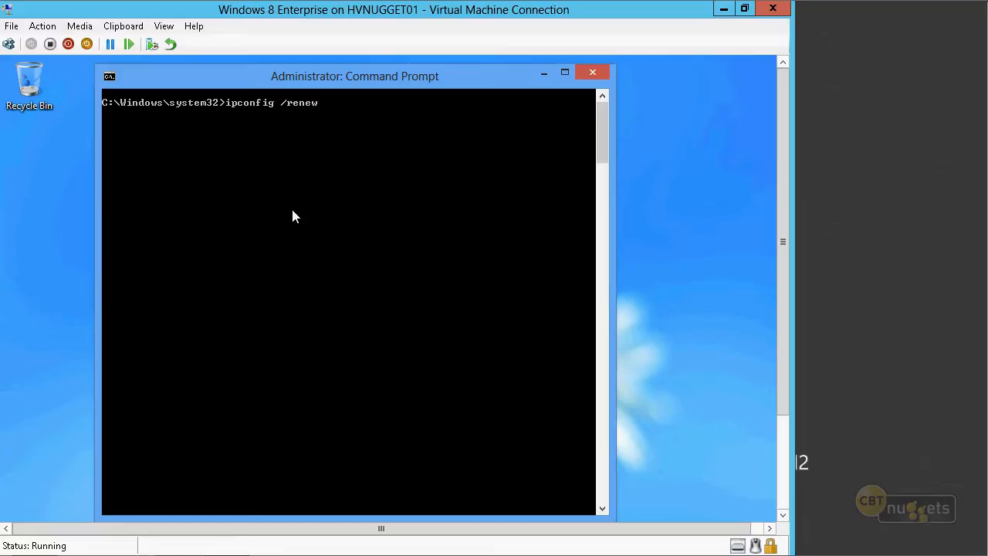
{"action": "key", "text": "Return"}
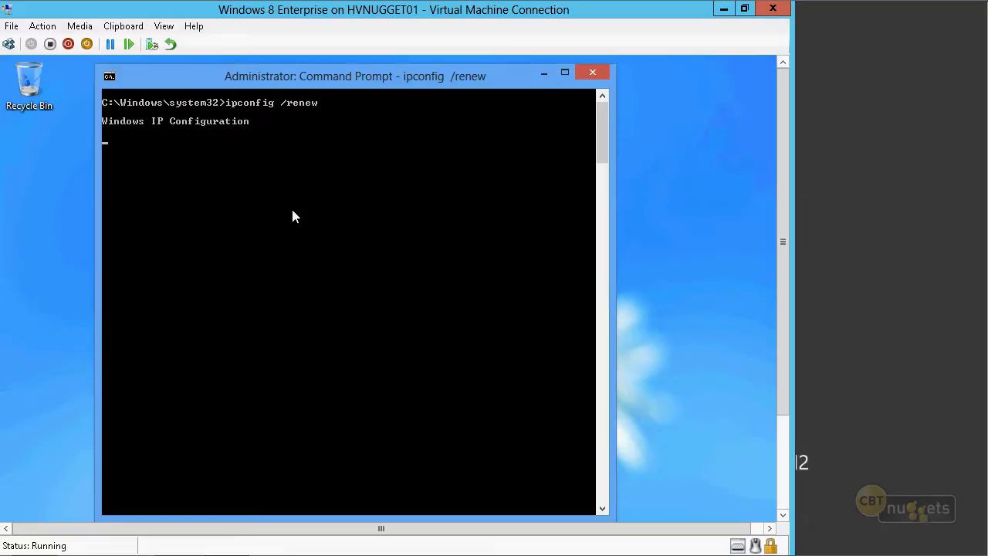
{"action": "type", "text": "ipconfig /all"}
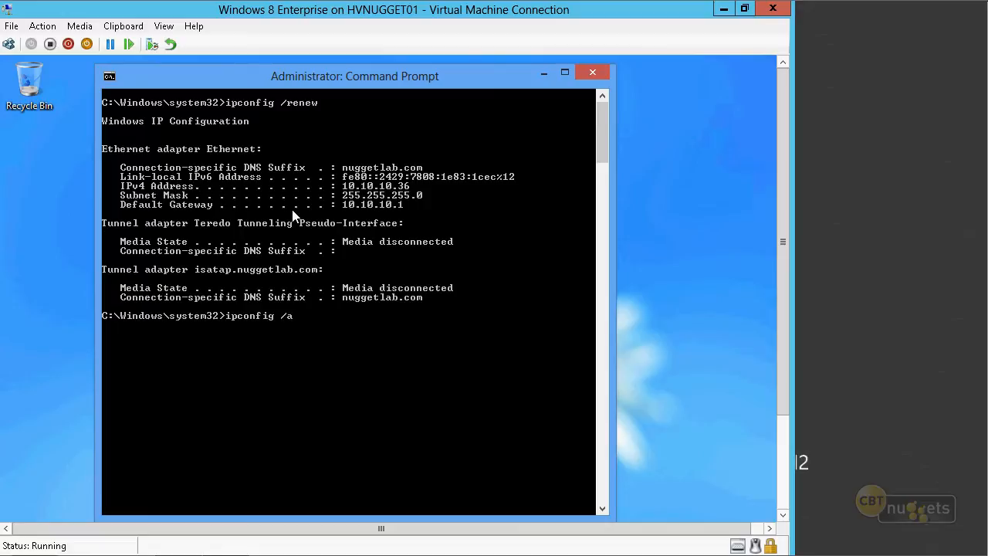
{"action": "key", "text": "Return"}
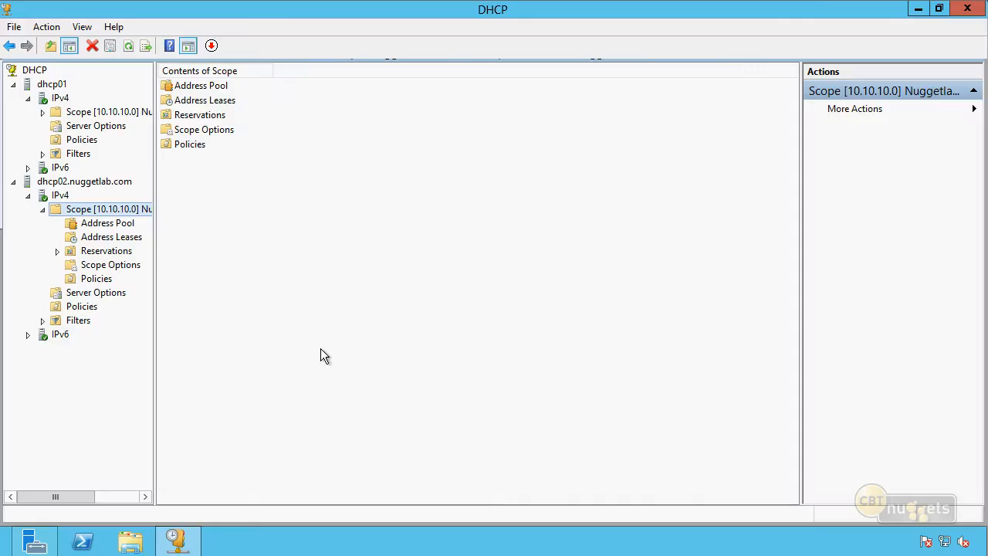
Check the lease duration in the properties of dhcp02's 10.10.10.0 scope and close them without saving
{"action": "right_click", "coordinate": [121, 210]}
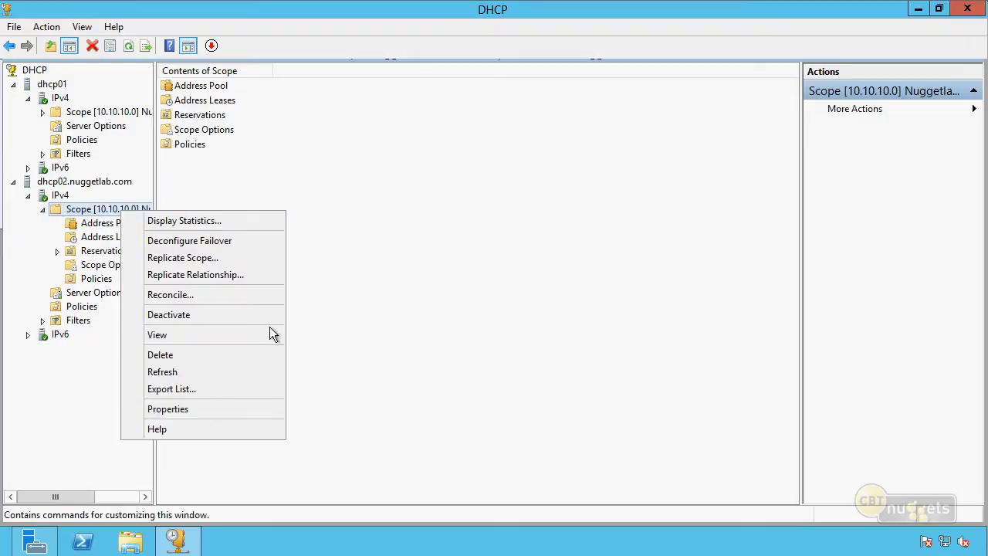
{"action": "left_click", "coordinate": [213, 409]}
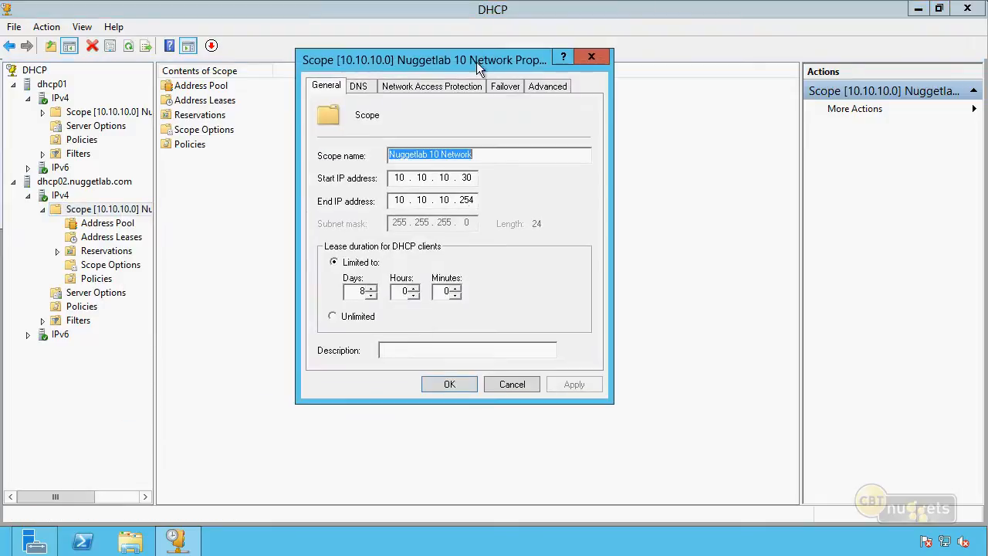
{"action": "left_click", "coordinate": [508, 381]}
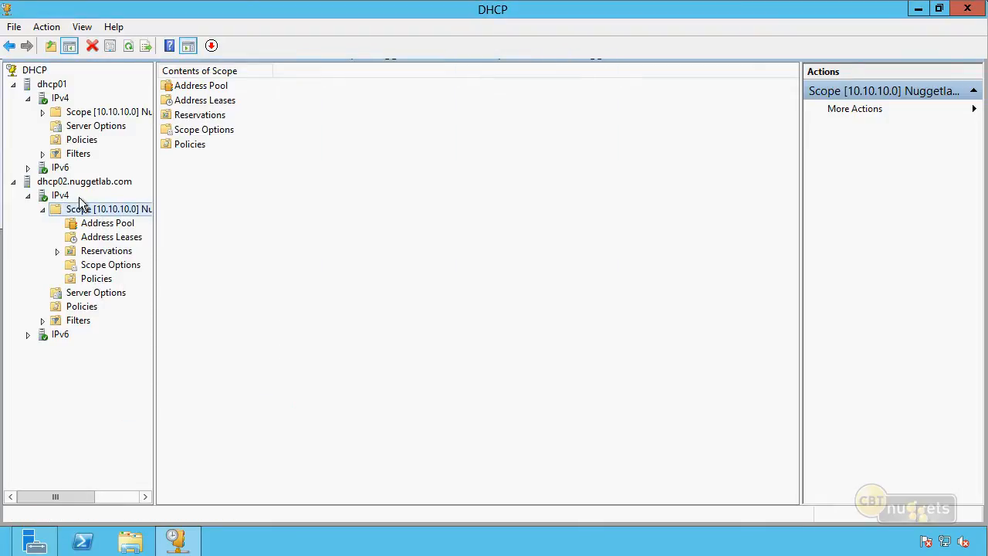
In dhcp02's failover relationship with dhcp01, reserve 5% of addresses for the standby server and enable the State Switchover Interval
{"action": "right_click", "coordinate": [67, 198]}
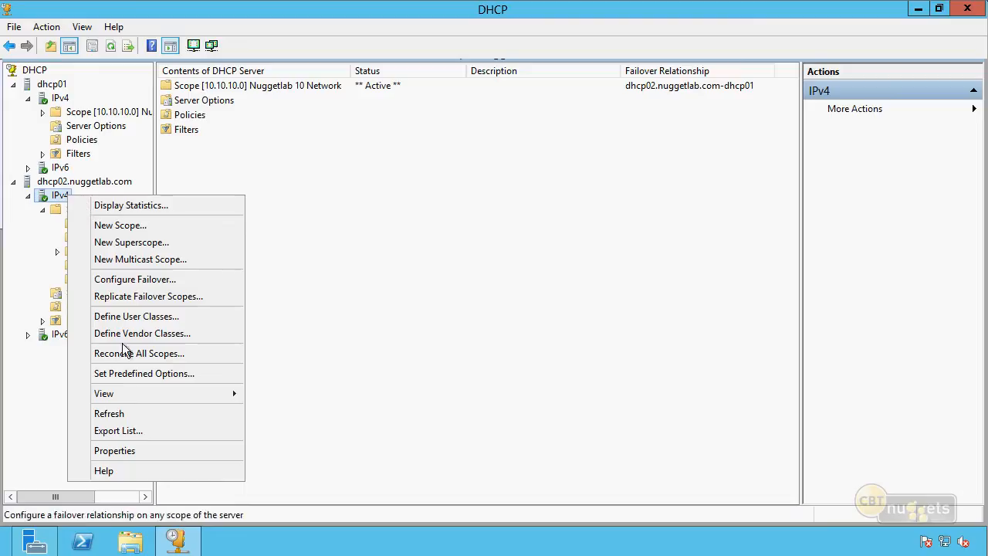
{"action": "left_click", "coordinate": [154, 454]}
{"action": "left_click", "coordinate": [435, 83]}
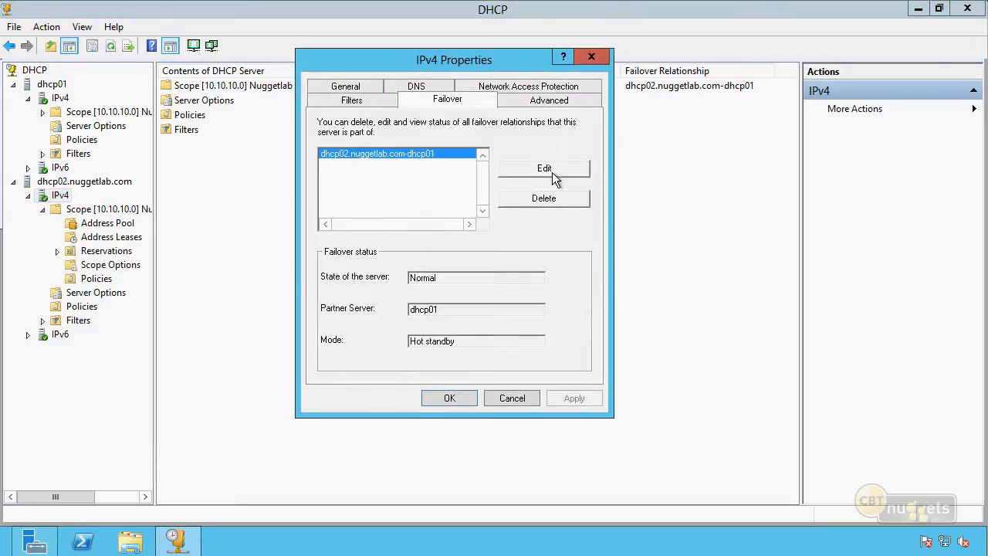
{"action": "left_click", "coordinate": [552, 171]}
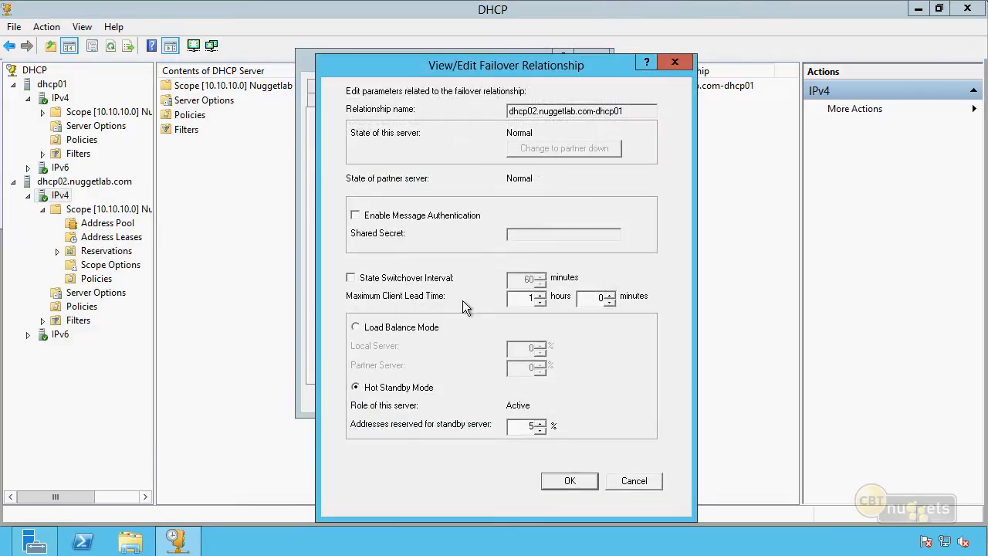
{"action": "left_click_drag", "start_coordinate": [517, 300], "coordinate": [607, 302]}
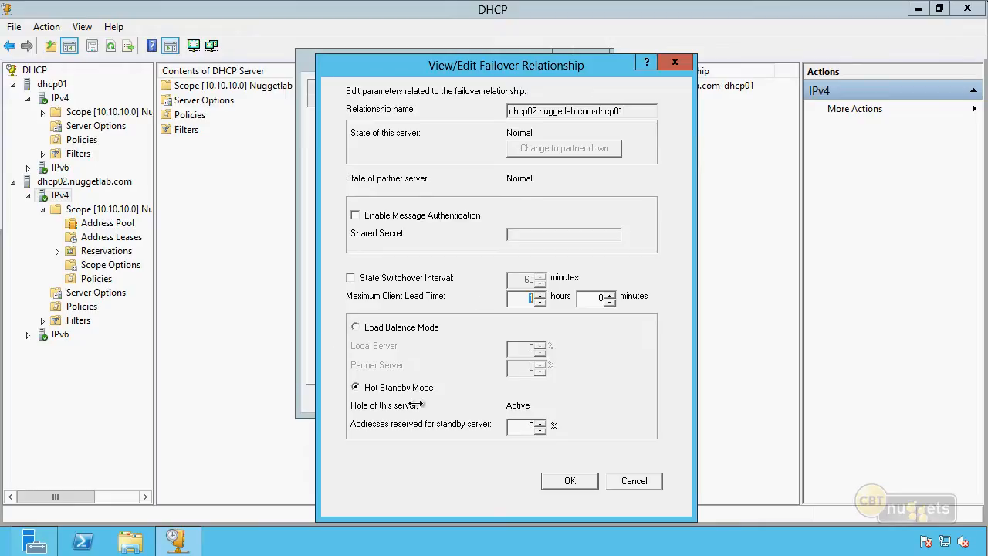
{"action": "left_click", "coordinate": [533, 426]}
{"action": "double_click", "coordinate": [532, 426]}
{"action": "type", "text": "5"}
{"action": "left_click", "coordinate": [353, 282]}
{"action": "left_click_drag", "start_coordinate": [521, 278], "coordinate": [574, 281]}
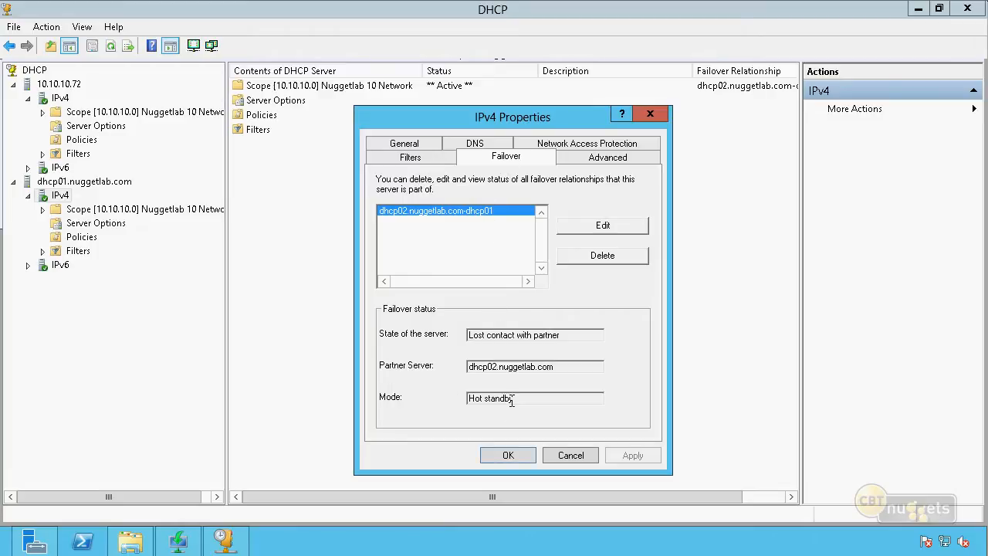
Review the failover status on dhcp01, change the relationship's state to partner down, and save the IPv4 properties
{"action": "left_click_drag", "start_coordinate": [503, 367], "coordinate": [452, 365]}
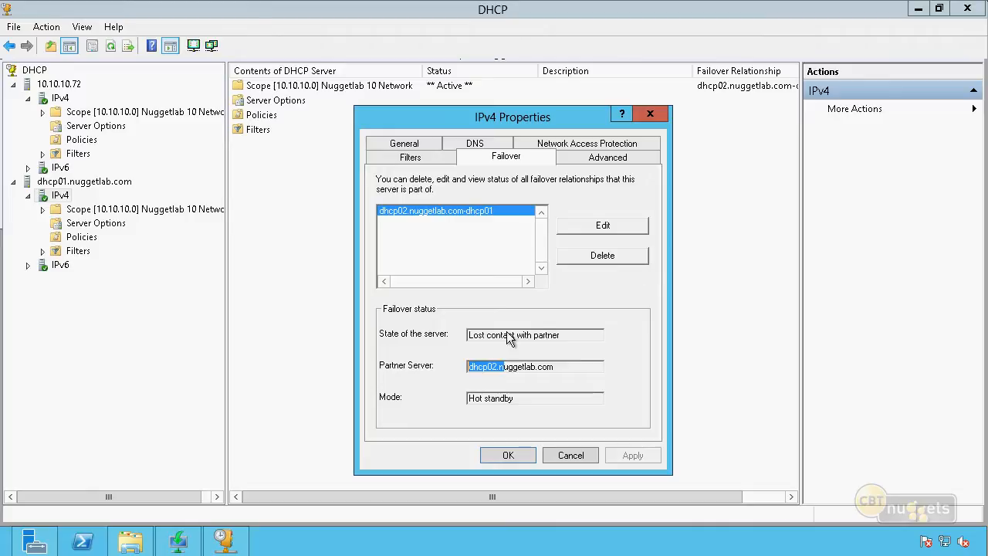
{"action": "left_click_drag", "start_coordinate": [570, 335], "coordinate": [424, 333]}
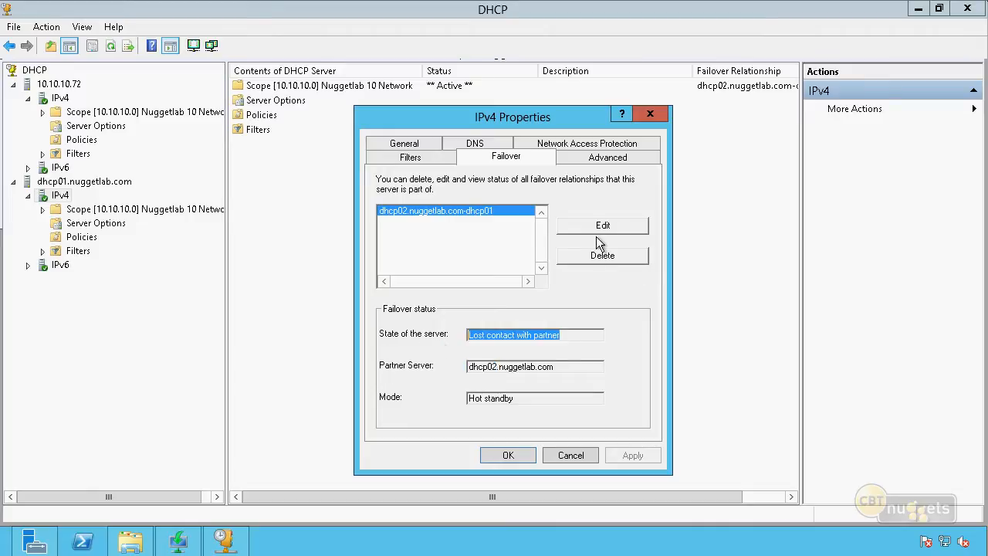
{"action": "left_click", "coordinate": [613, 224]}
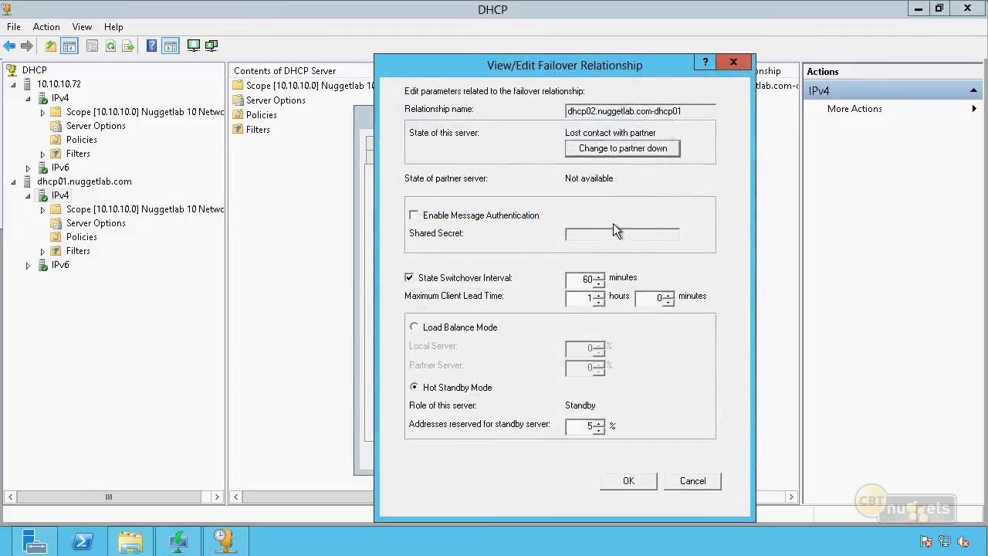
{"action": "left_click", "coordinate": [629, 151]}
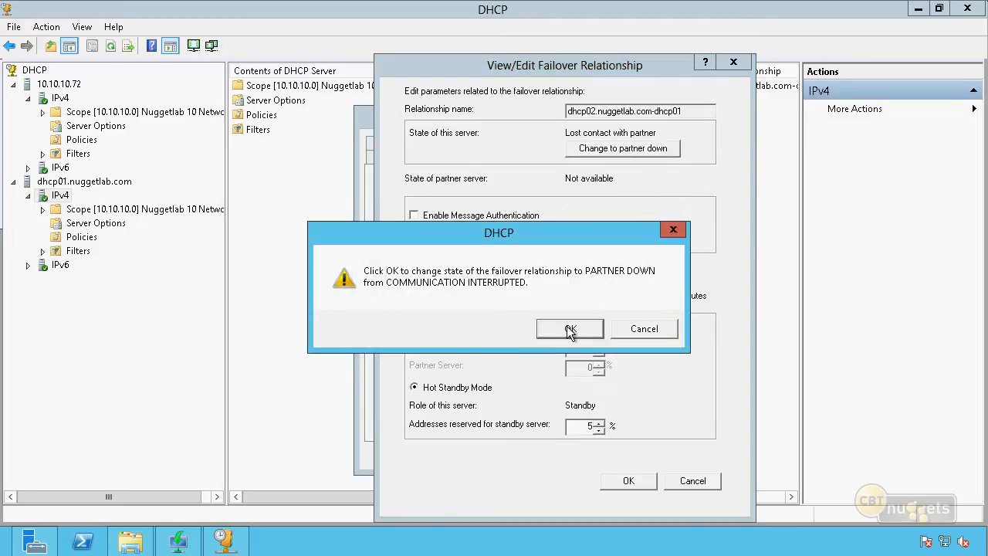
{"action": "left_click", "coordinate": [569, 330]}
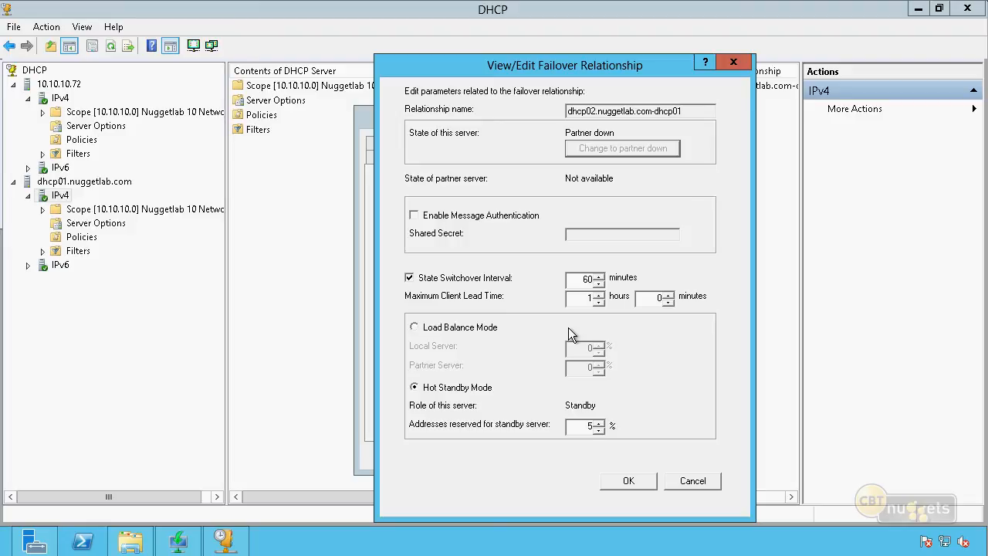
{"action": "left_click", "coordinate": [628, 480]}
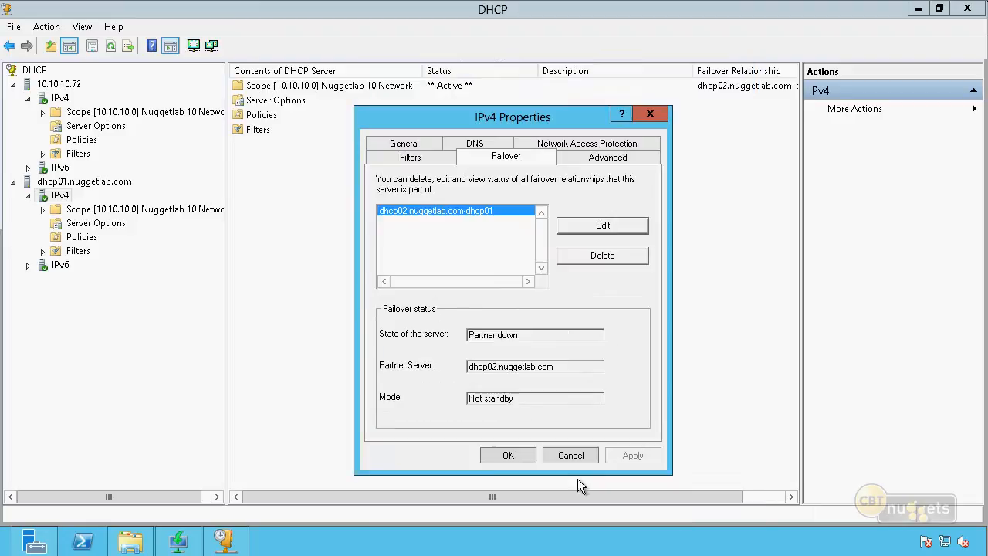
{"action": "left_click", "coordinate": [511, 454]}
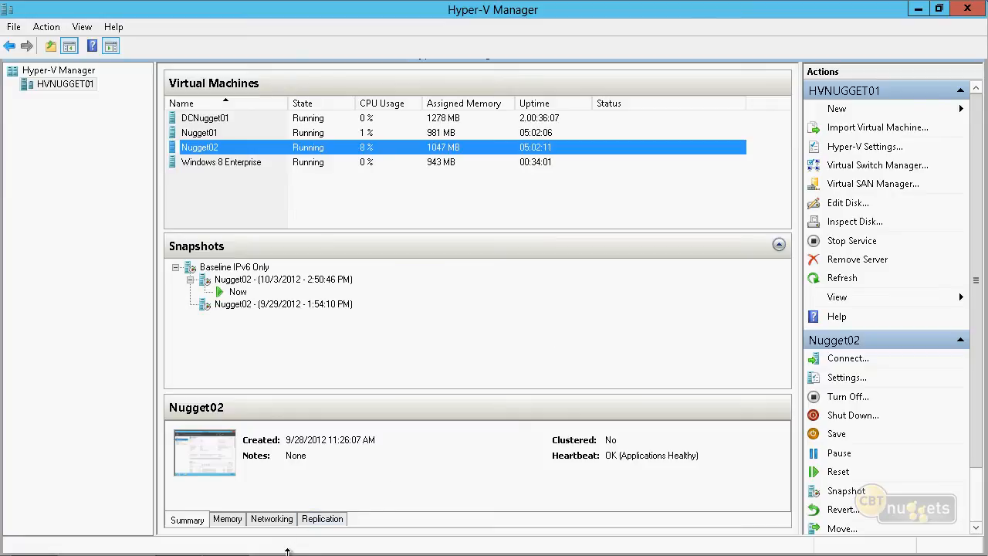
Return to the Windows 8 virtual machine, clear the Command Prompt, and run ipconfig /renew followed by ipconfig /all
{"action": "mouse_move", "coordinate": [286, 552]}
{"action": "left_click", "coordinate": [227, 543]}
{"action": "left_click", "coordinate": [916, 11]}
{"action": "type", "text": "cls"}
{"action": "key", "text": "Return"}
{"action": "type", "text": "ipco"}
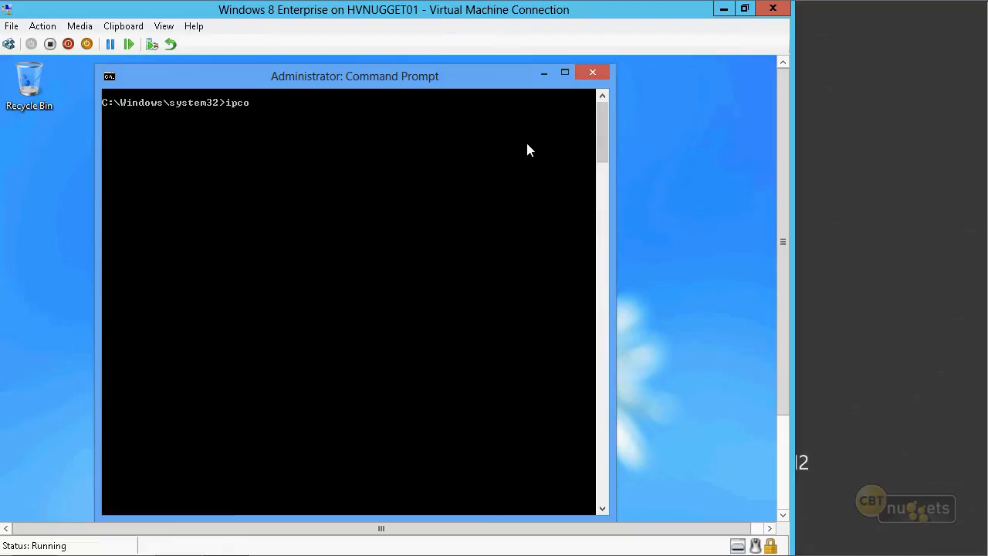
{"action": "type", "text": "nfig /renew"}
{"action": "key", "text": "Return"}
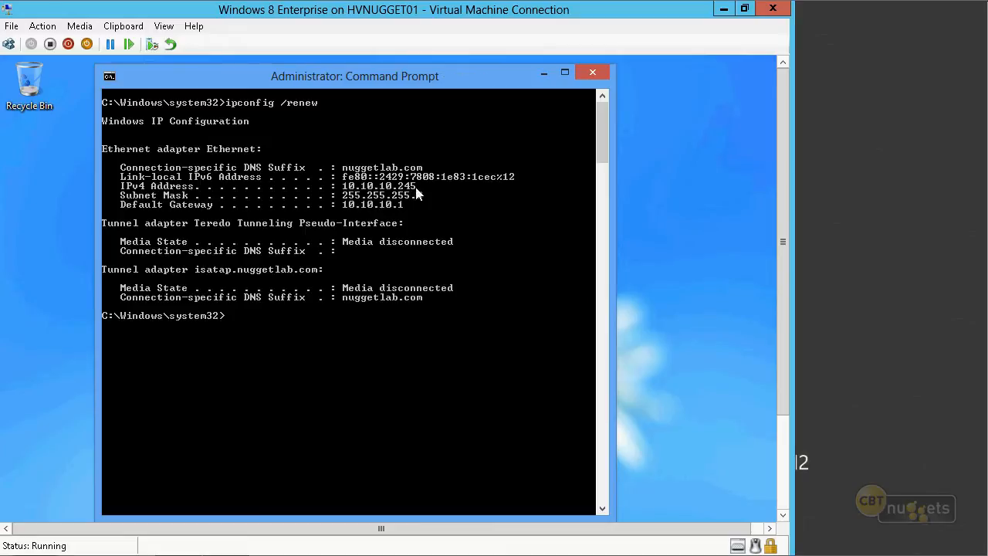
{"action": "type", "text": "ipconfig /all"}
{"action": "key", "text": "Return"}
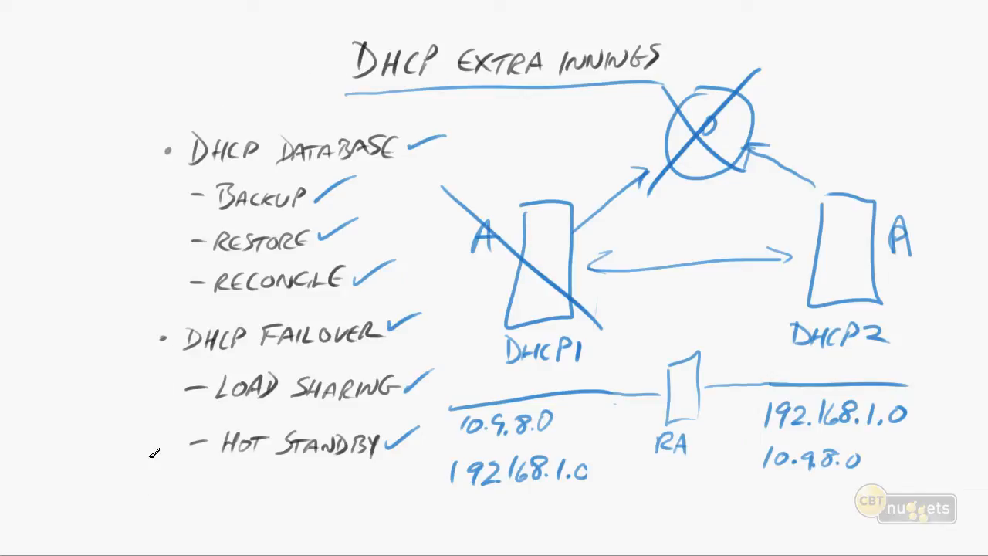
{"action": "left_click", "coordinate": [164, 500]}
{"action": "mouse_move", "coordinate": [188, 484]}
{"action": "left_mouse_down"}
{"action": "mouse_move", "coordinate": [186, 506]}
{"action": "mouse_move", "coordinate": [236, 491]}
{"action": "mouse_move", "coordinate": [241, 509]}
{"action": "left_mouse_up"}
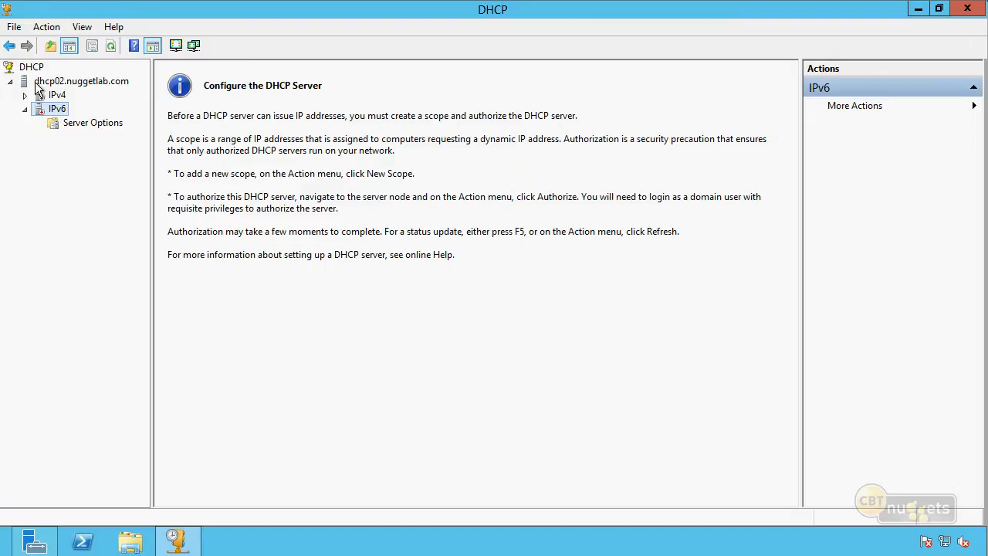
Configure dhcp02's IPv6 server option 00031 SNTP Servers IPv6 Address List with the address FEC0::1
{"action": "right_click", "coordinate": [99, 121]}
{"action": "left_click", "coordinate": [148, 132]}
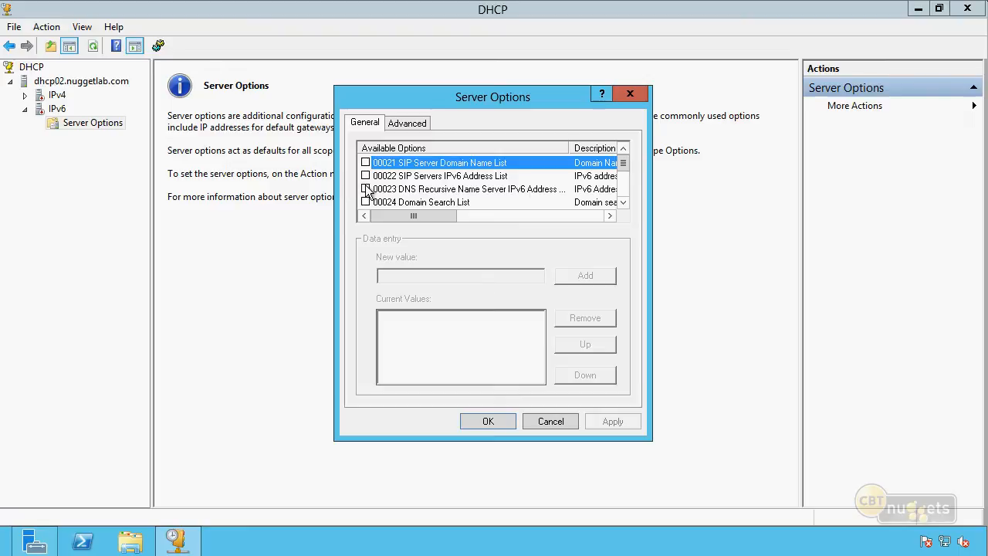
{"action": "scroll", "coordinate": [368, 193], "scroll_direction": "down", "scroll_amount": 3}
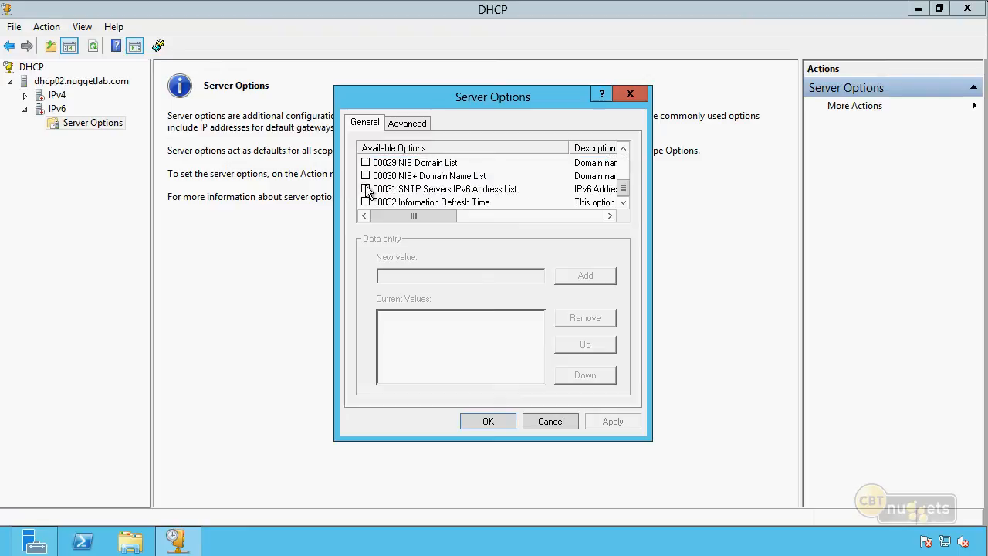
{"action": "left_click", "coordinate": [366, 189]}
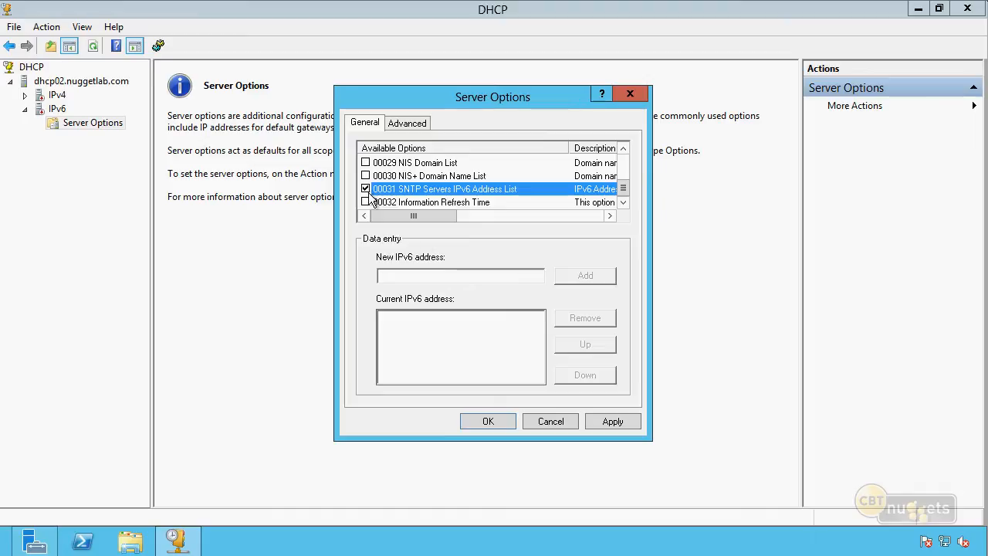
{"action": "left_click", "coordinate": [429, 274]}
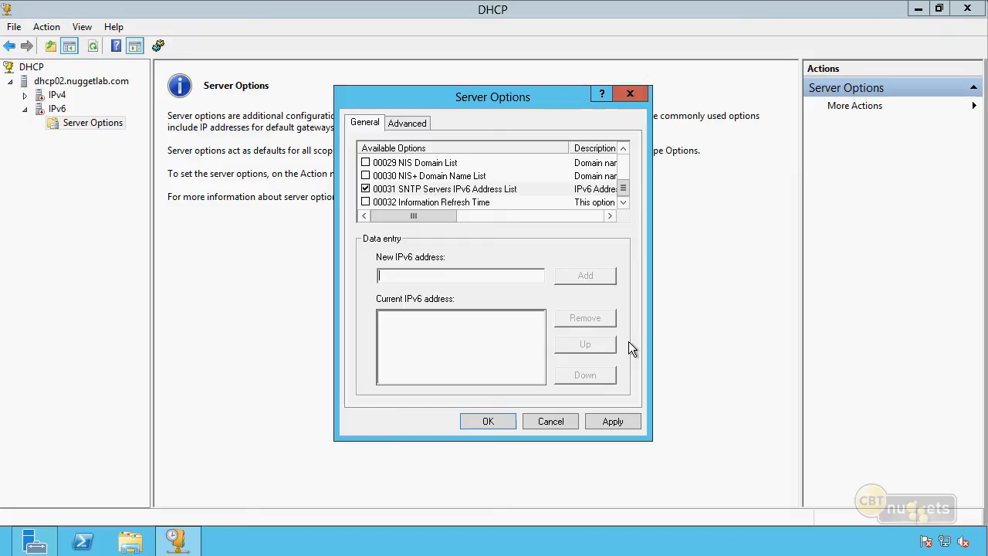
{"action": "type", "text": "FEC0::1"}
{"action": "left_click", "coordinate": [606, 279]}
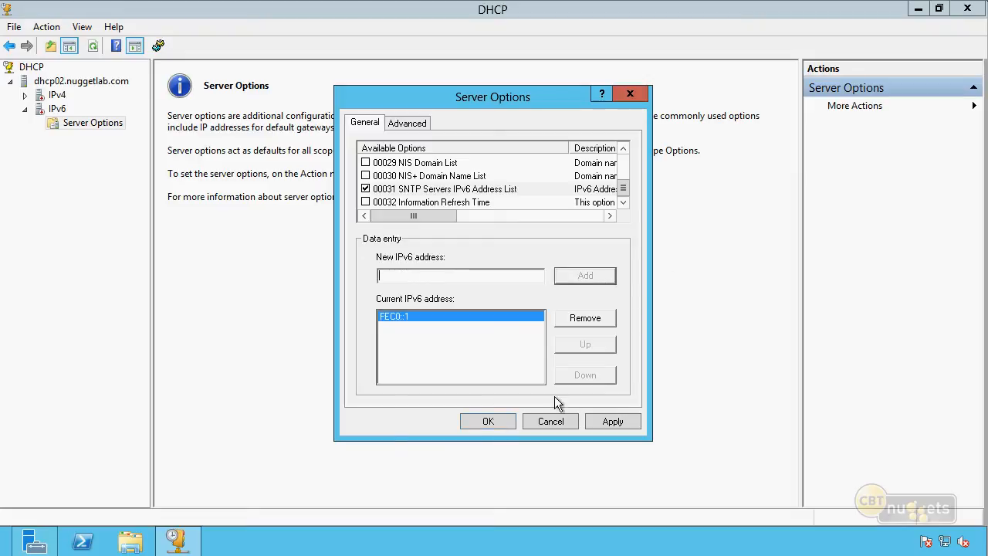
{"action": "left_click", "coordinate": [495, 420]}
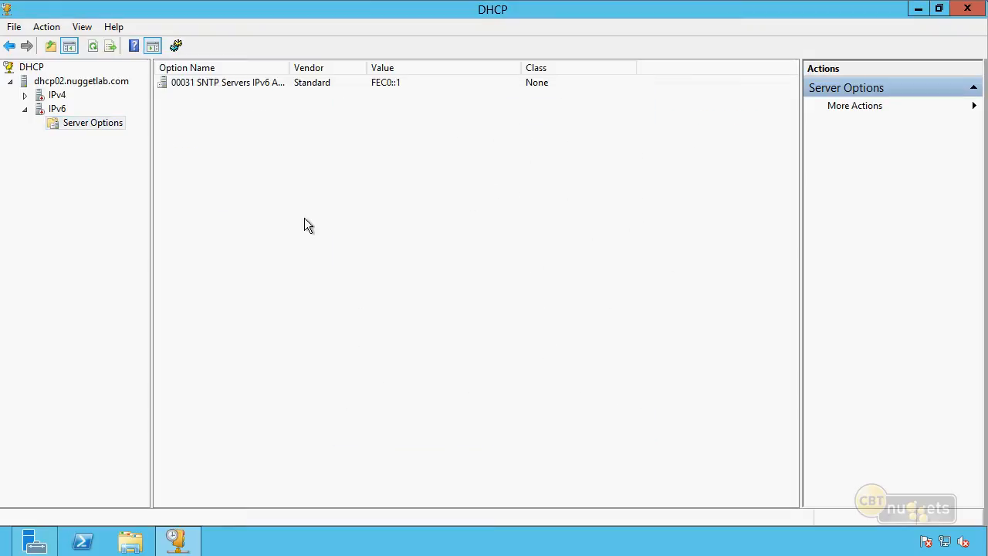
Authorize the dhcp02.nuggetlab.com server, refresh it, and view its IPv6 server options
{"action": "left_click", "coordinate": [56, 109]}
{"action": "left_click", "coordinate": [82, 81]}
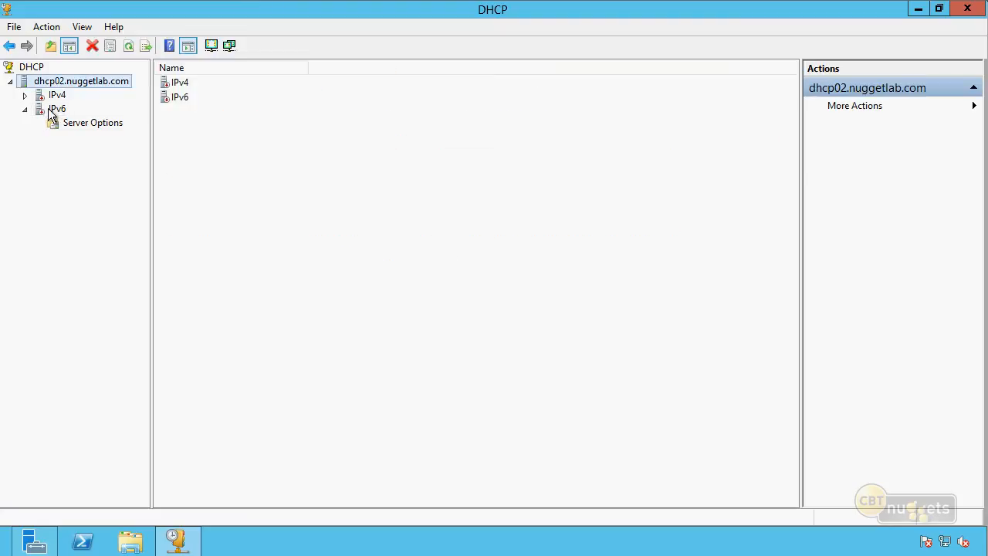
{"action": "right_click", "coordinate": [88, 83]}
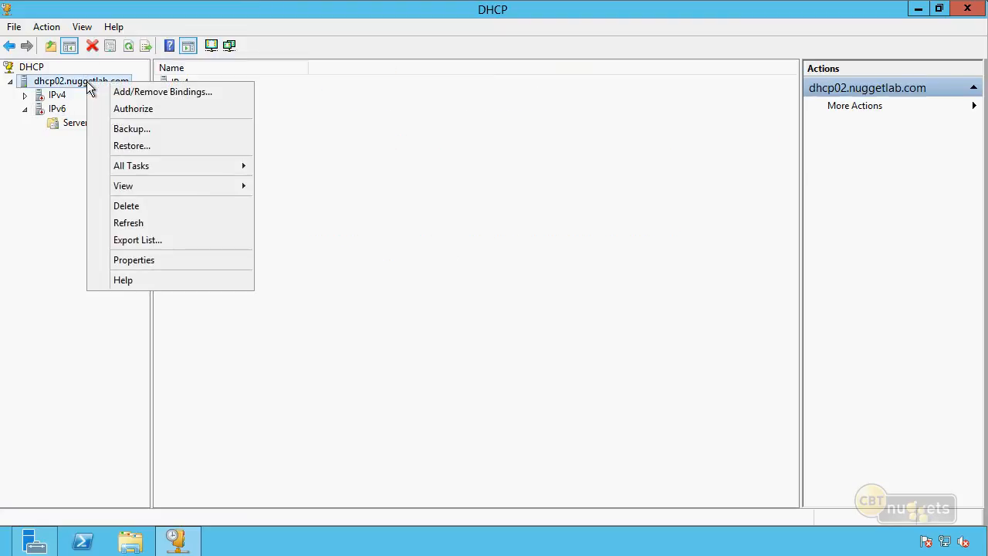
{"action": "left_click", "coordinate": [135, 109]}
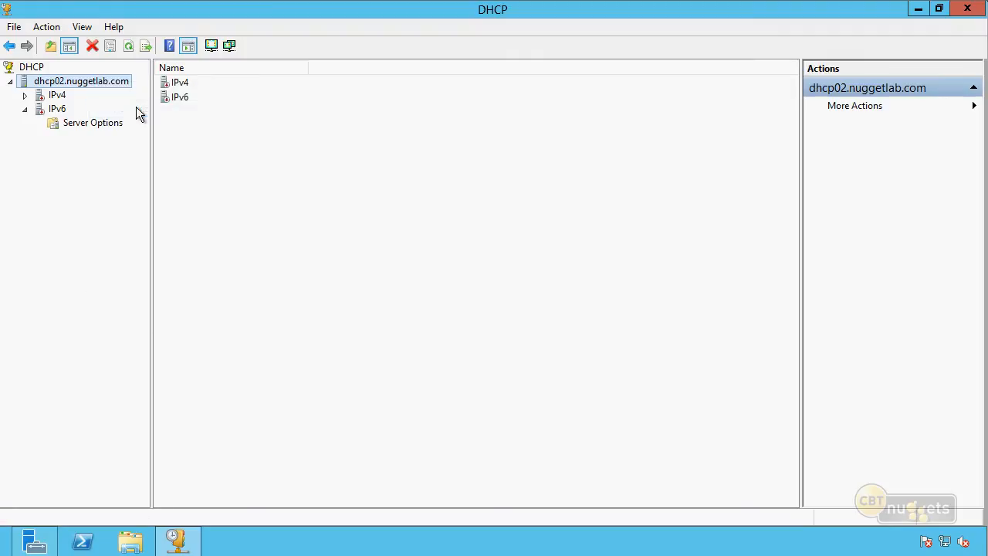
{"action": "left_click", "coordinate": [128, 46]}
{"action": "left_click", "coordinate": [25, 109]}
{"action": "left_click", "coordinate": [94, 122]}
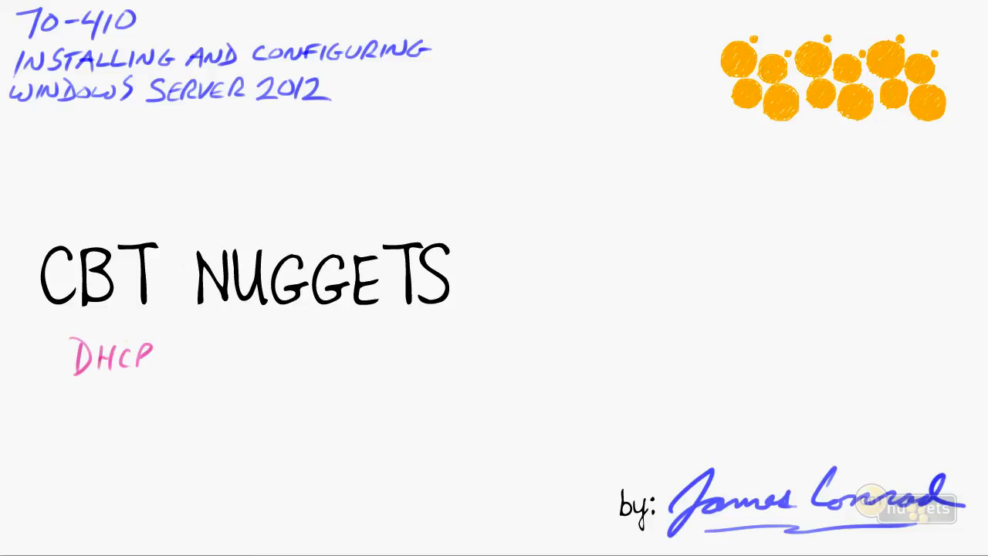
{"action": "left_click_drag", "start_coordinate": [160, 357], "coordinate": [206, 332]}
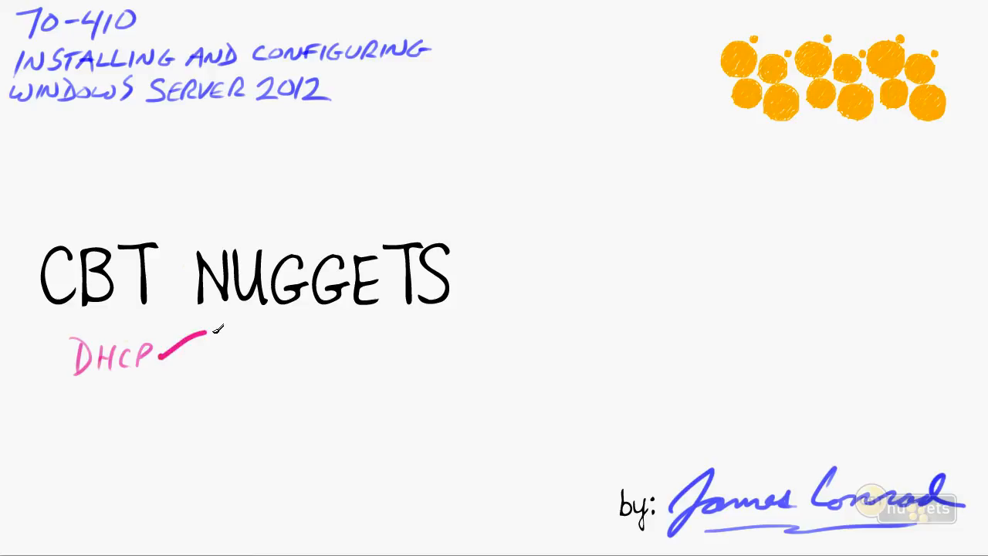